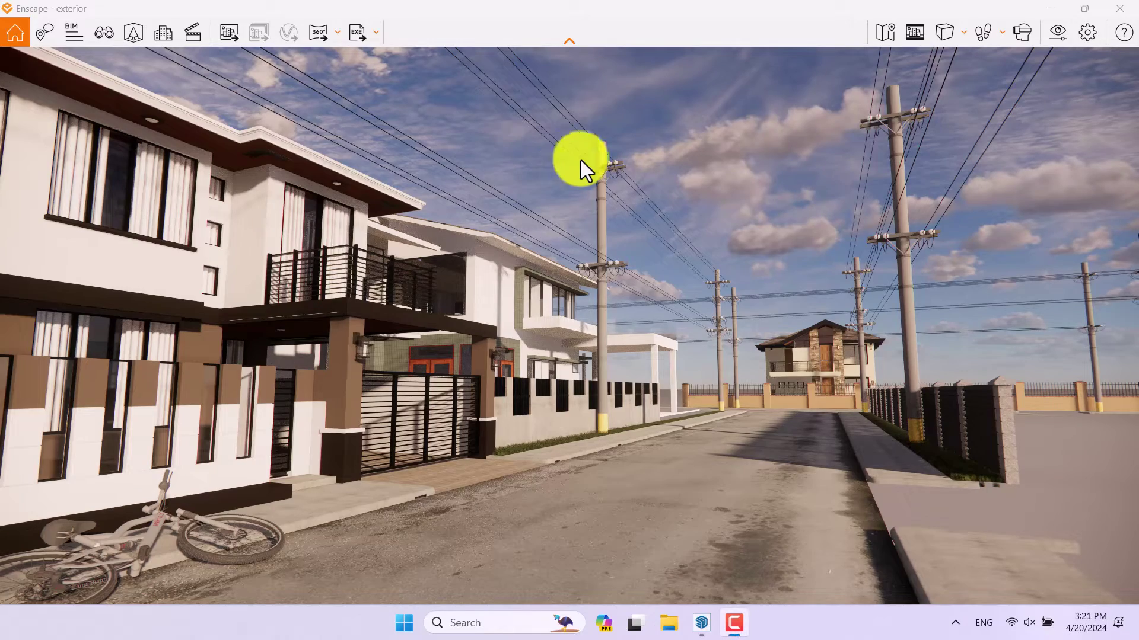
Orbit the camera until the house sits on the left with the street receding right
right_drag(564, 282, 600, 307)
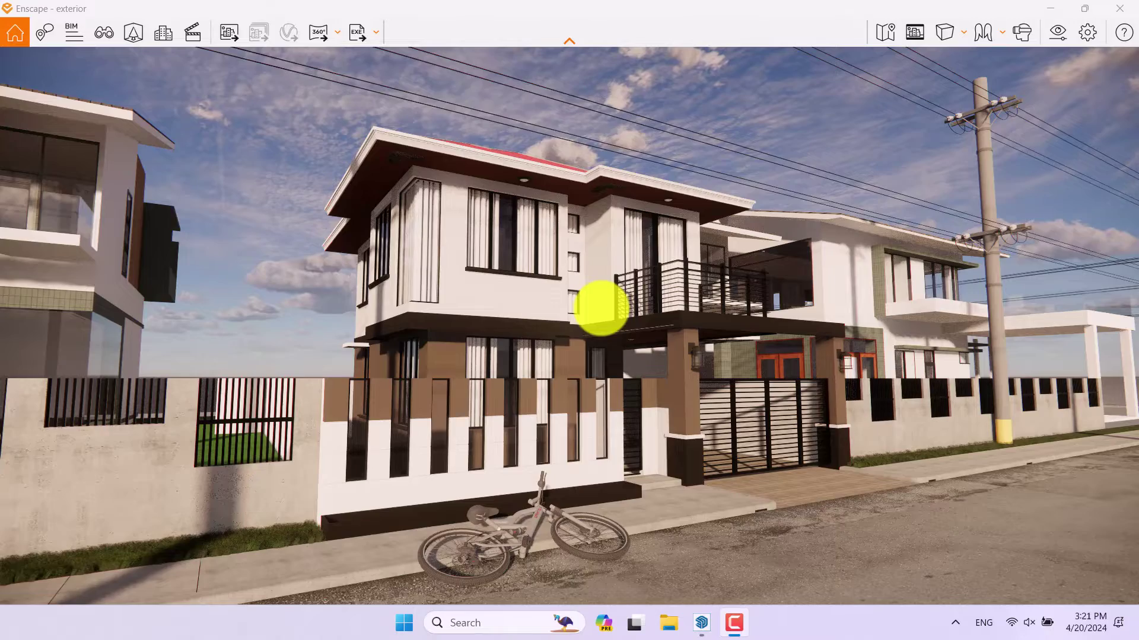
right_drag(600, 307, 598, 307)
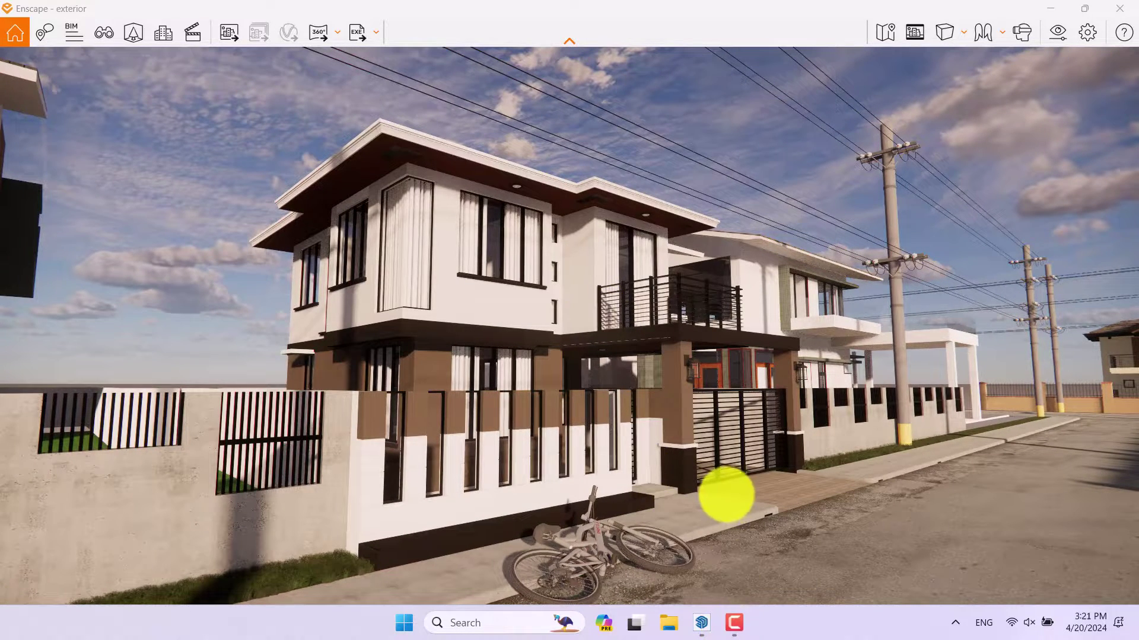
right_drag(727, 491, 660, 488)
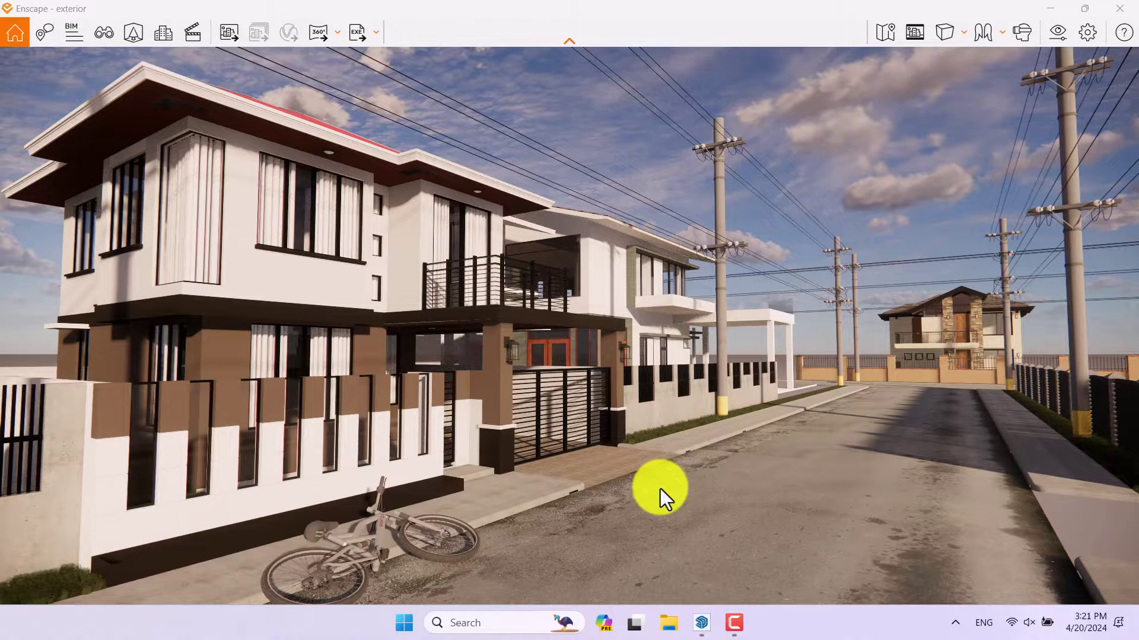
Fly the camera past the gate and up over the red-roofed house to a wide street overview
key(w)
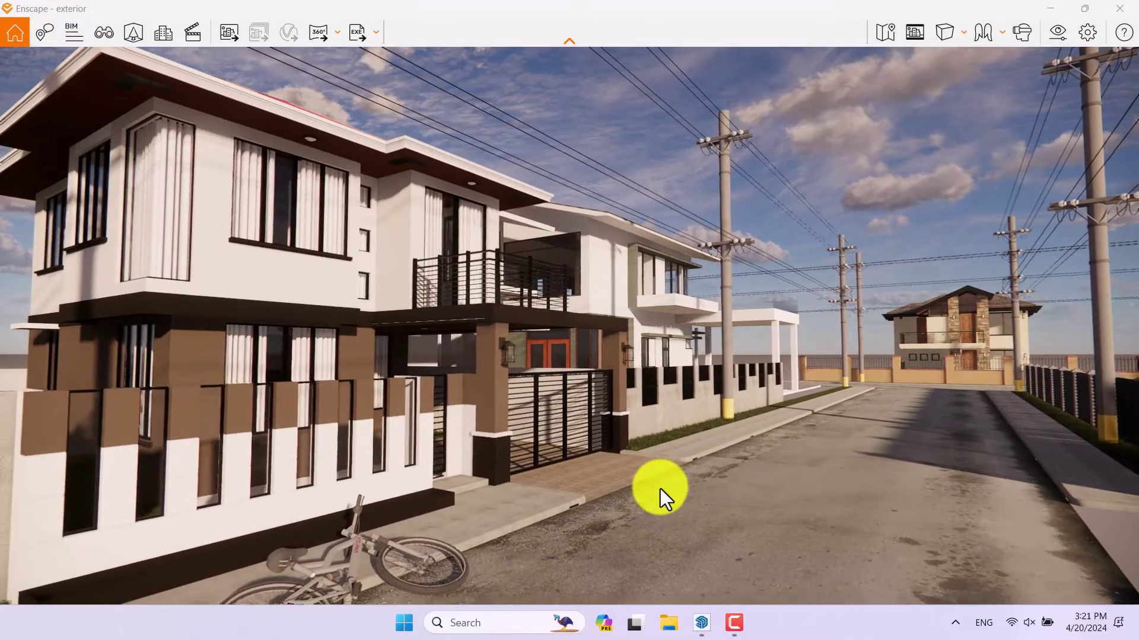
key(w)
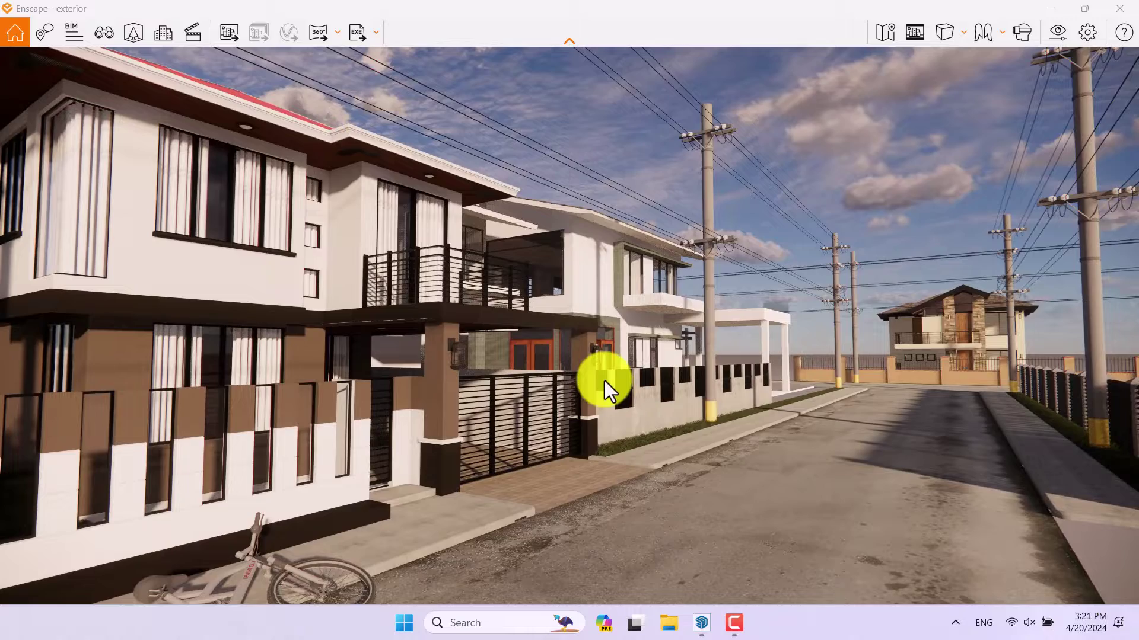
key(1)
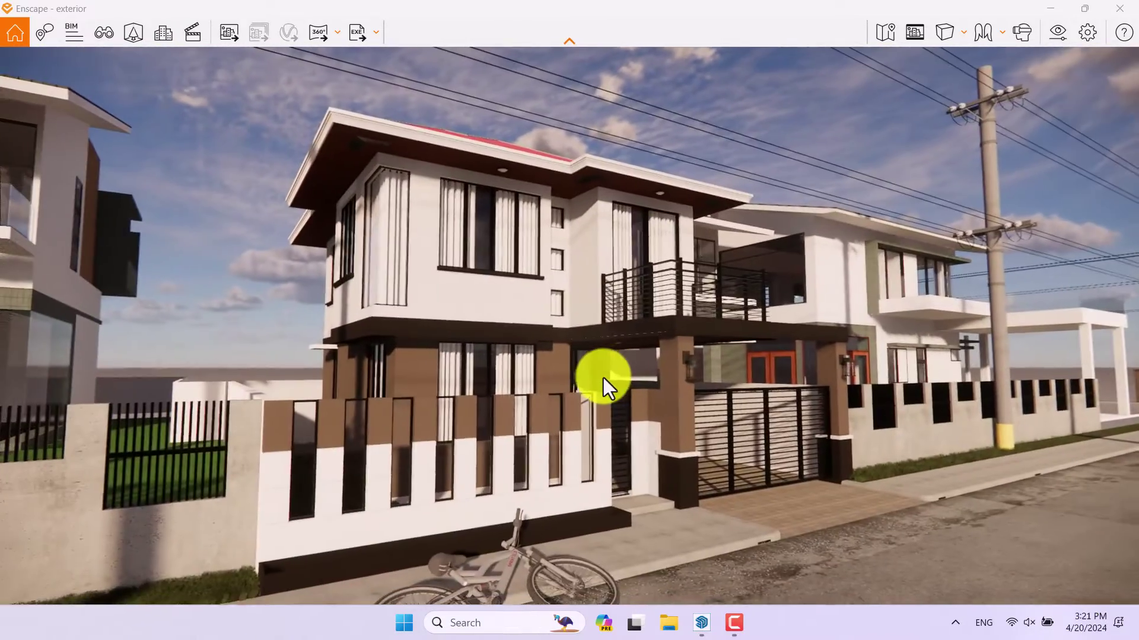
key(2)
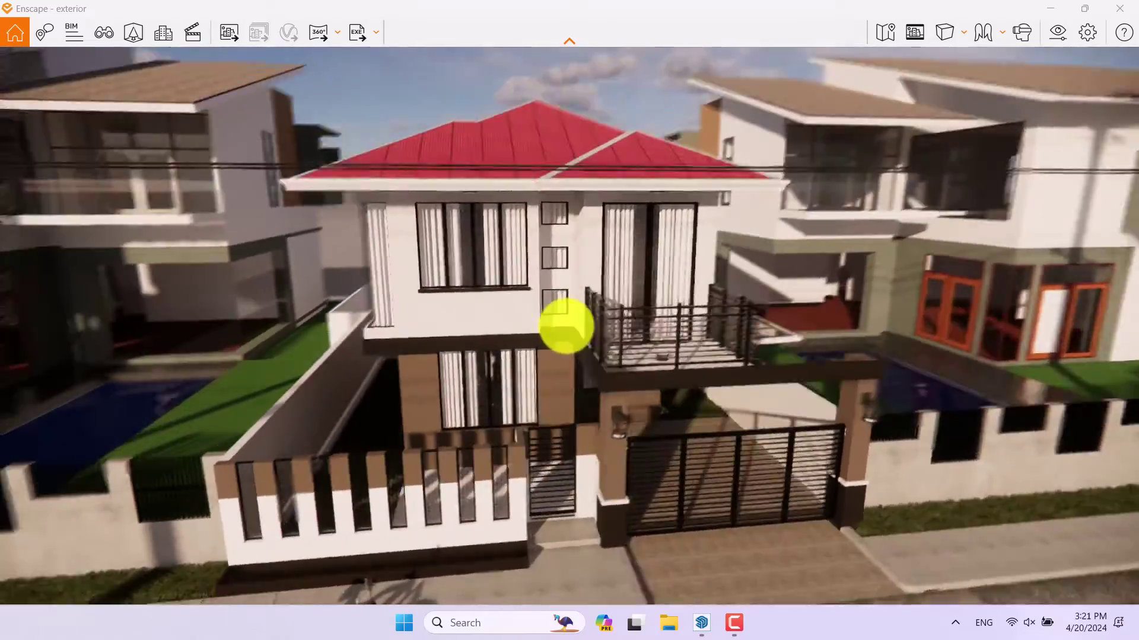
key(3)
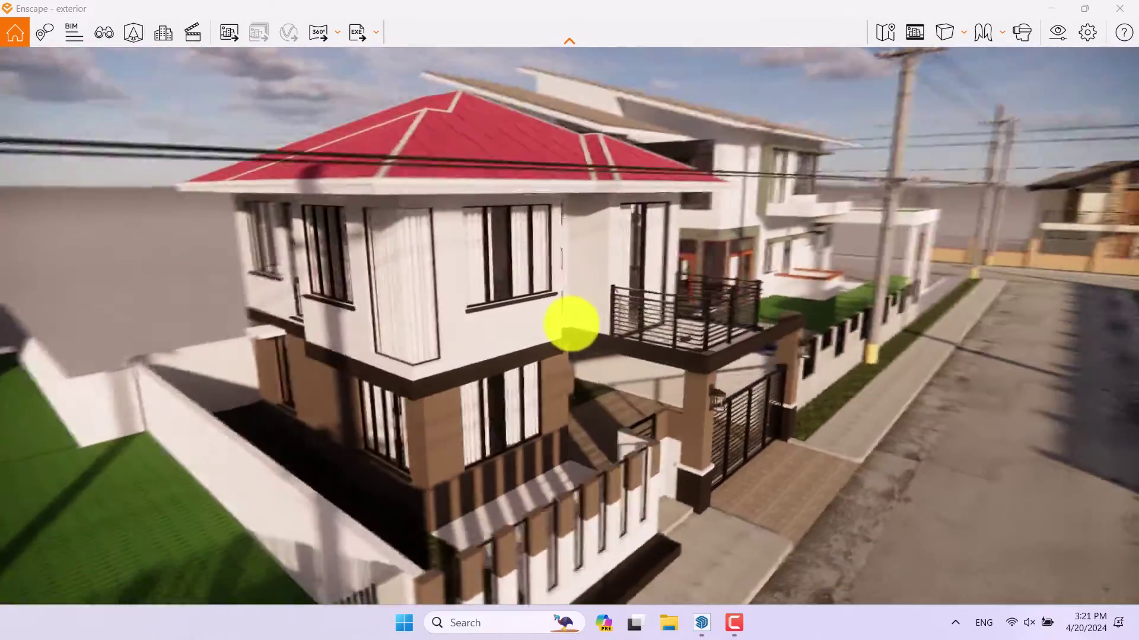
key(4)
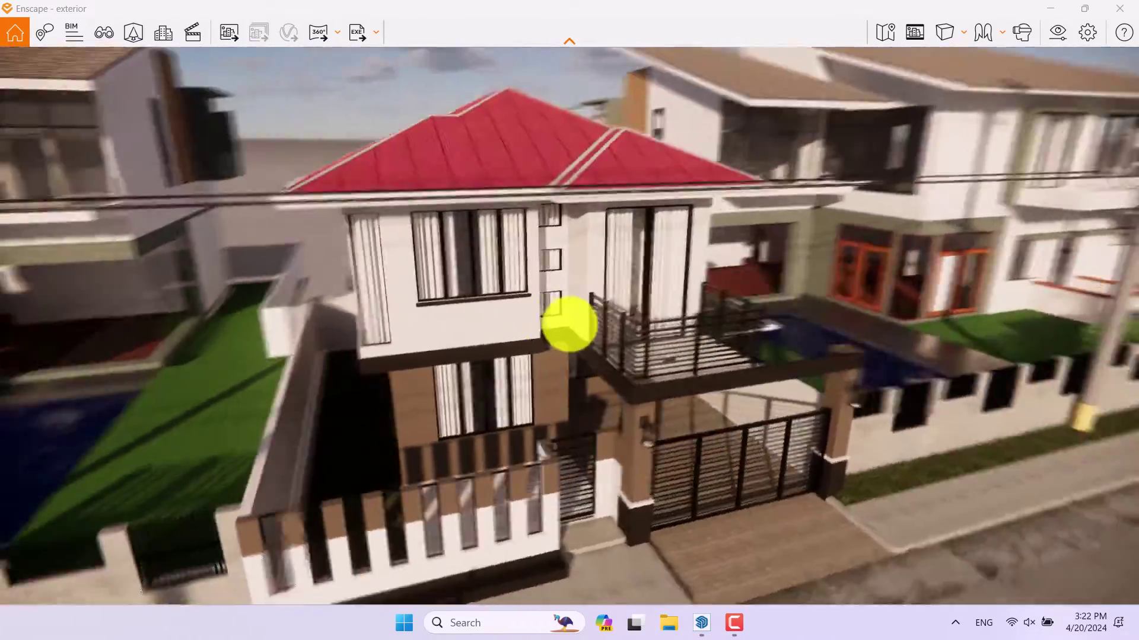
key(5)
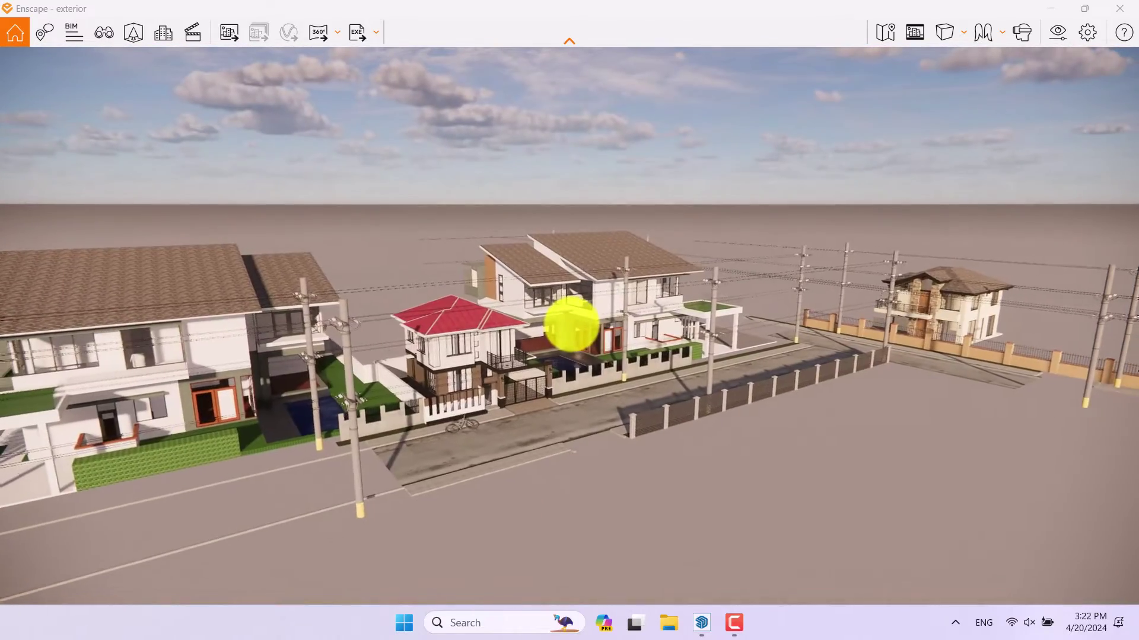
key(6)
key(7)
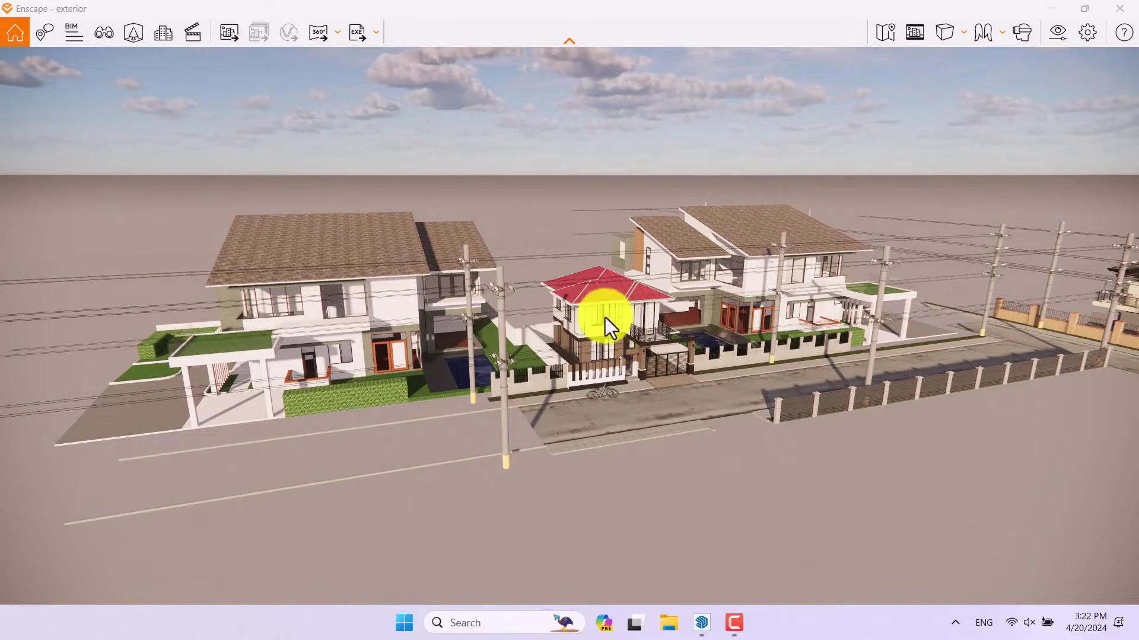
Scroll down to street level facing the house, slatted fence and bicycle, then toggle walk/fly mode
scroll(598, 355, up, 3)
scroll(598, 356, up, 5)
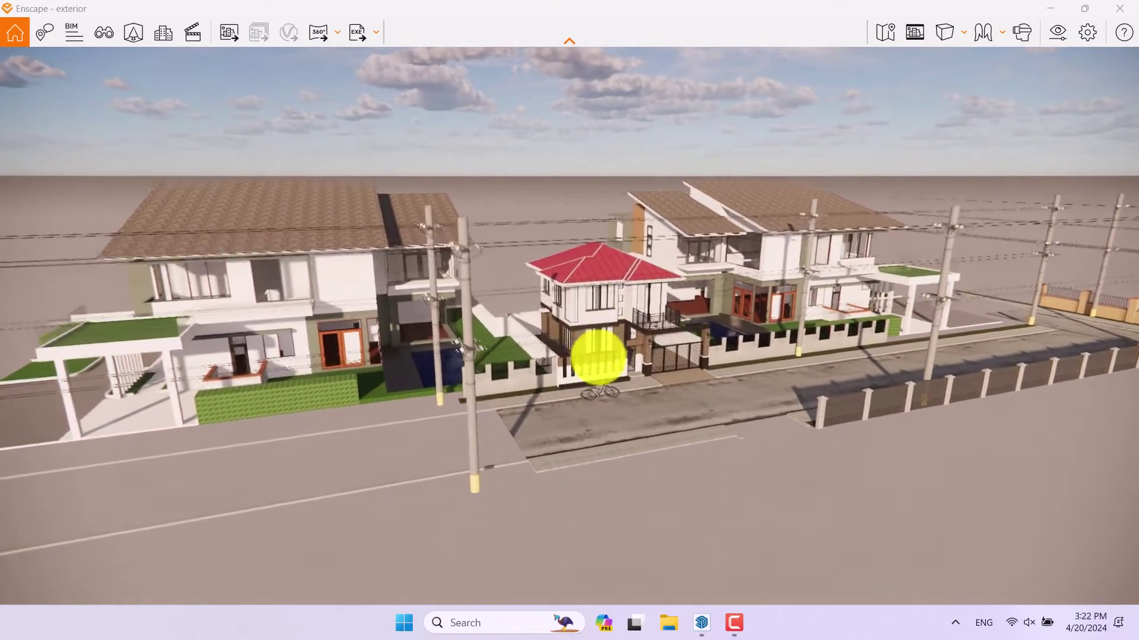
scroll(598, 355, up, 3)
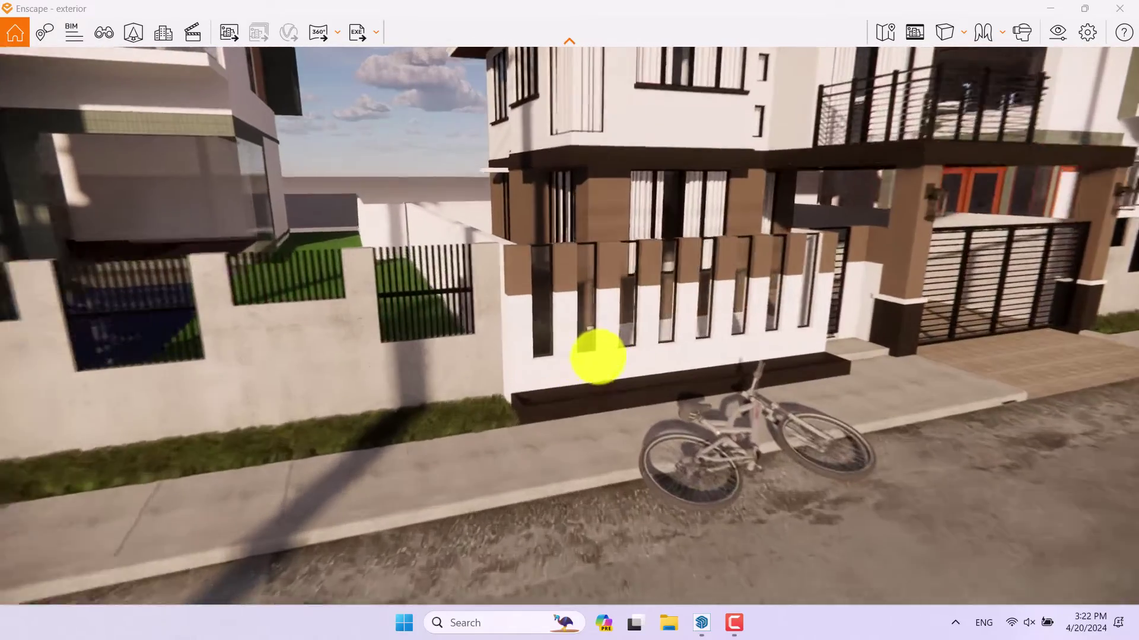
scroll(597, 356, down, 3)
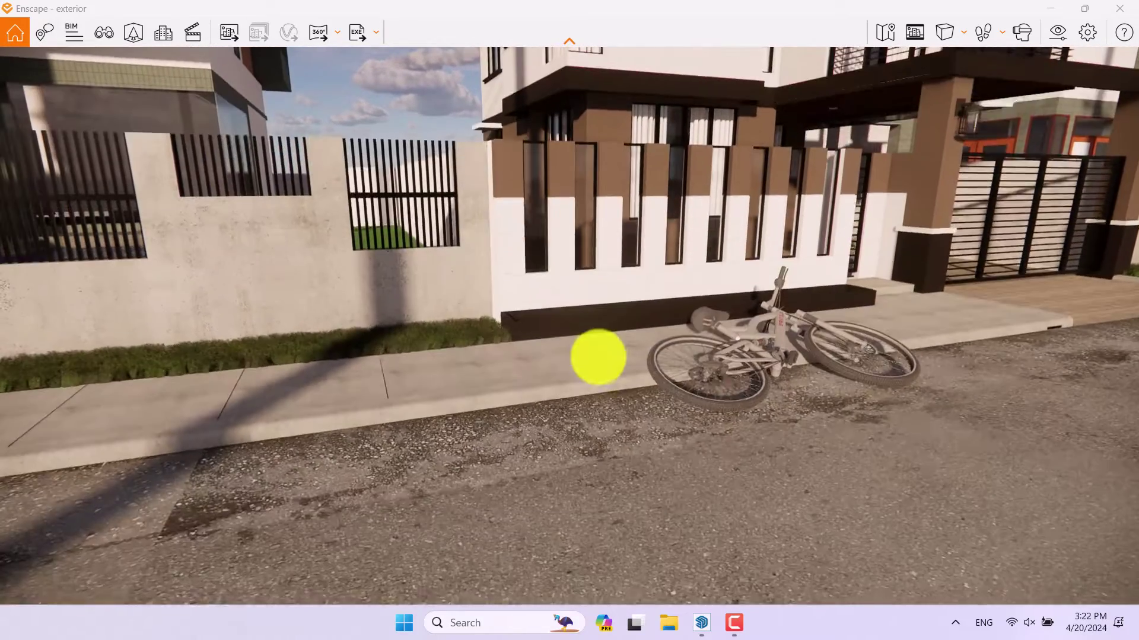
scroll(599, 356, down, 5)
scroll(601, 357, down, 5)
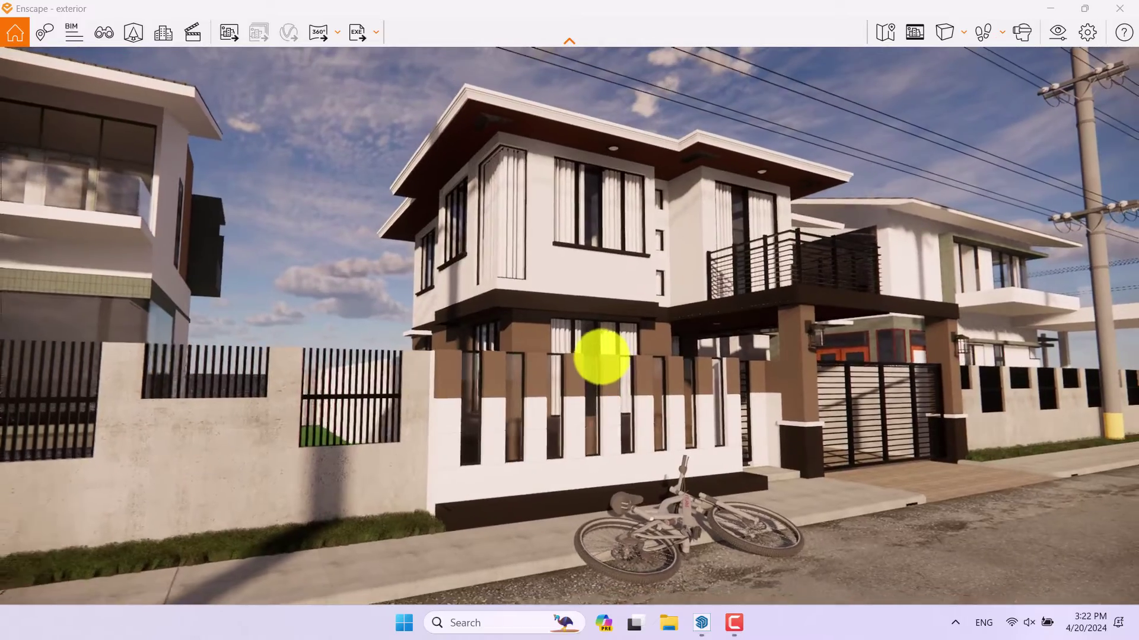
scroll(601, 358, up, 5)
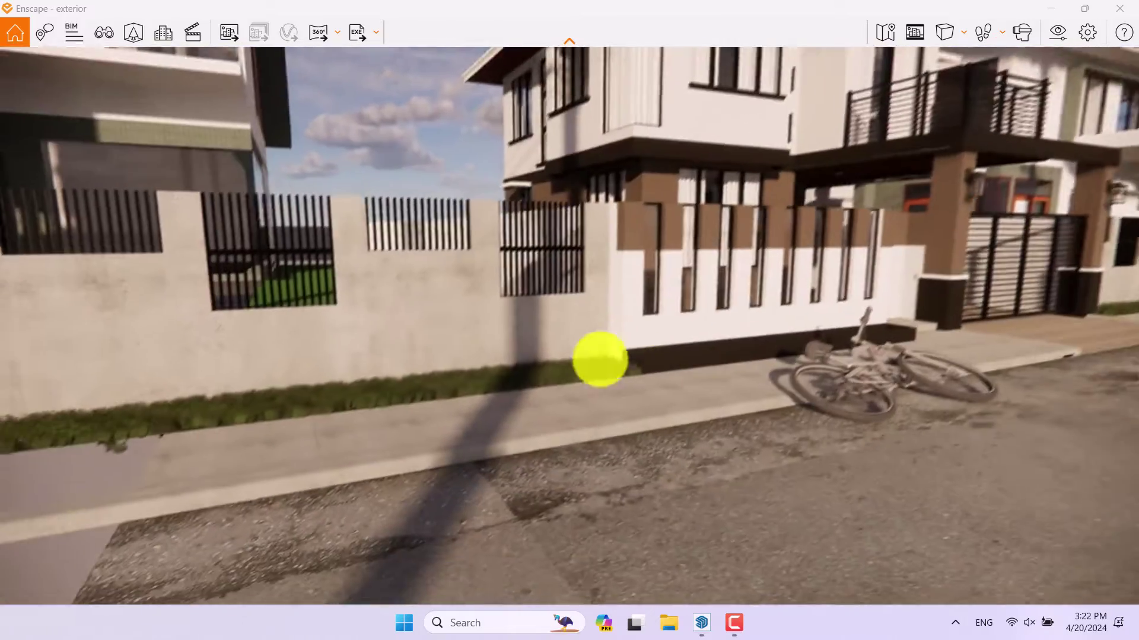
scroll(601, 357, down, 4)
scroll(601, 358, down, 4)
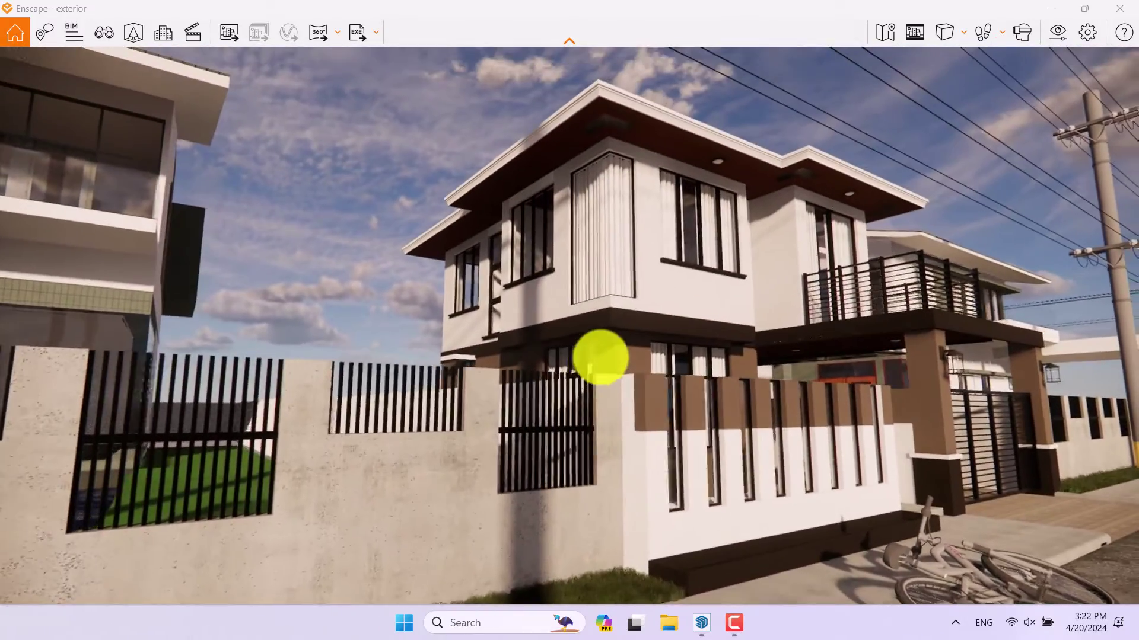
scroll(600, 358, down, 3)
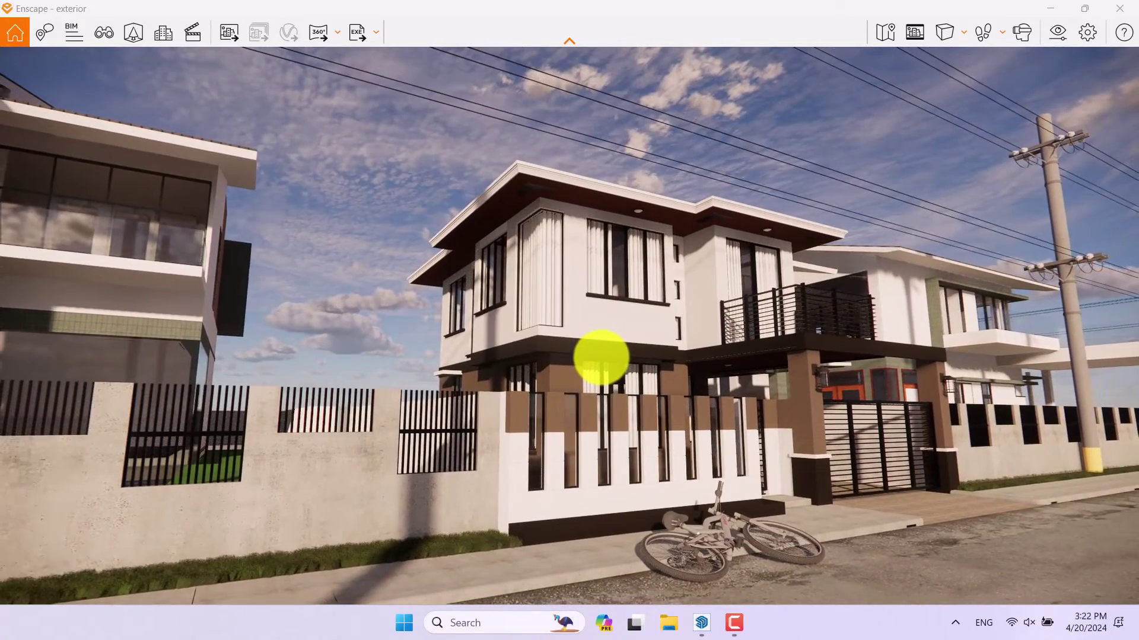
key(space)
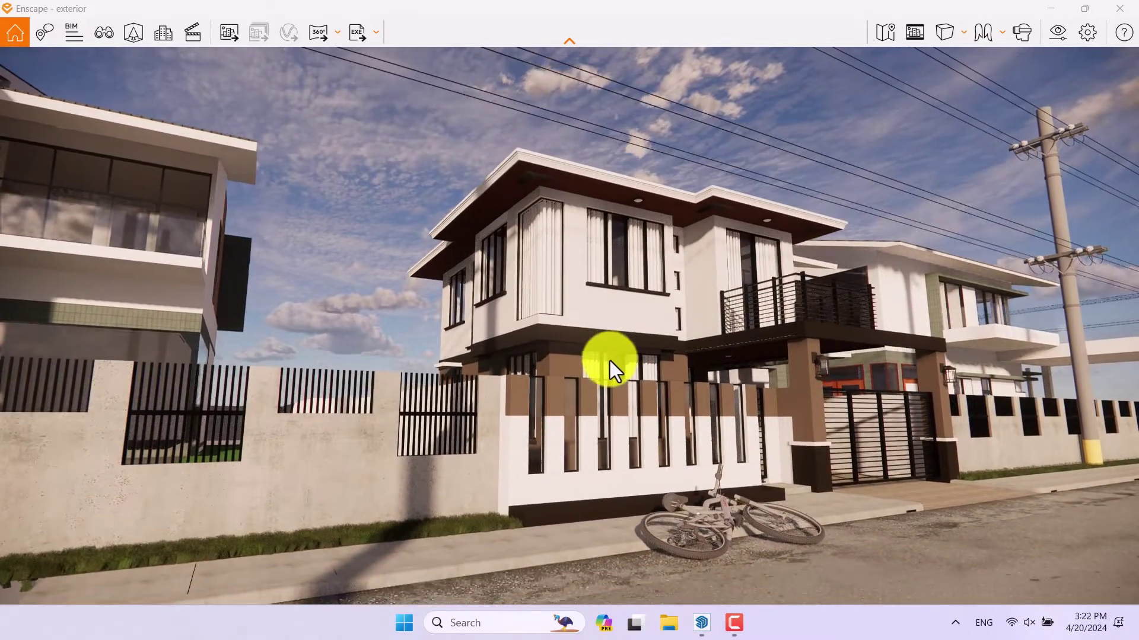
Switch the projection to Two-Point and choose a Custom output resolution
click(951, 36)
click(974, 94)
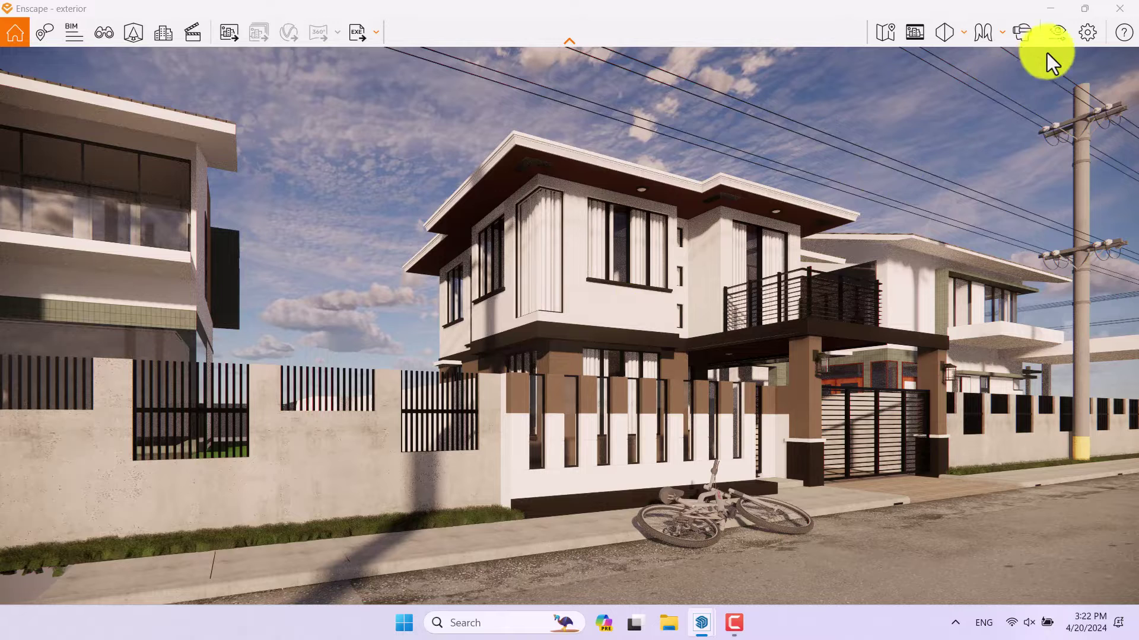
click(1062, 40)
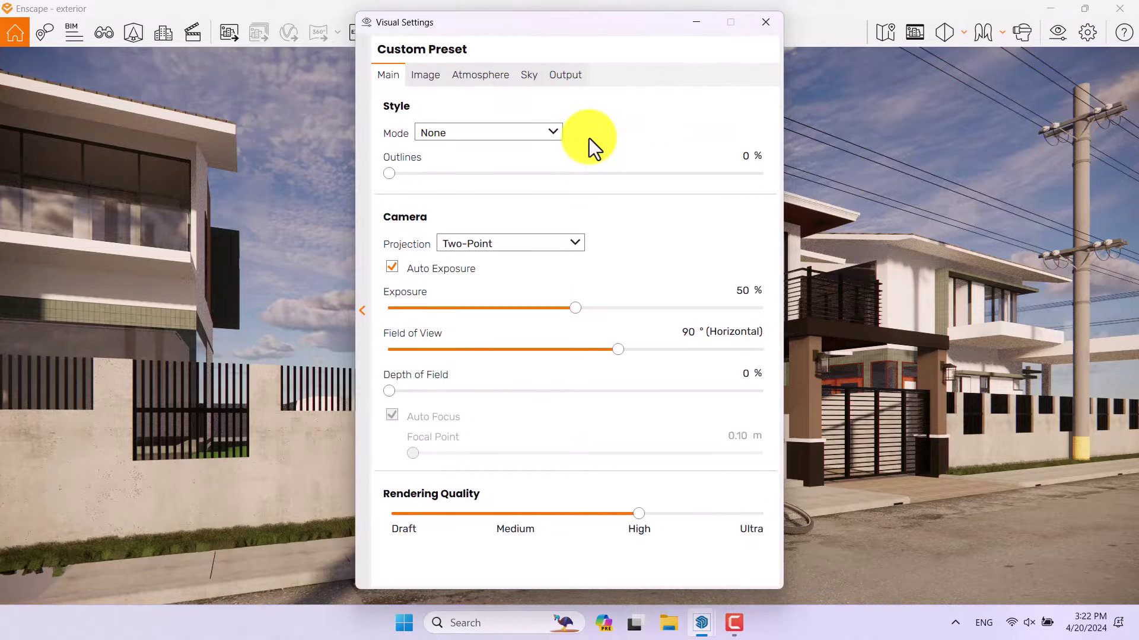
click(559, 79)
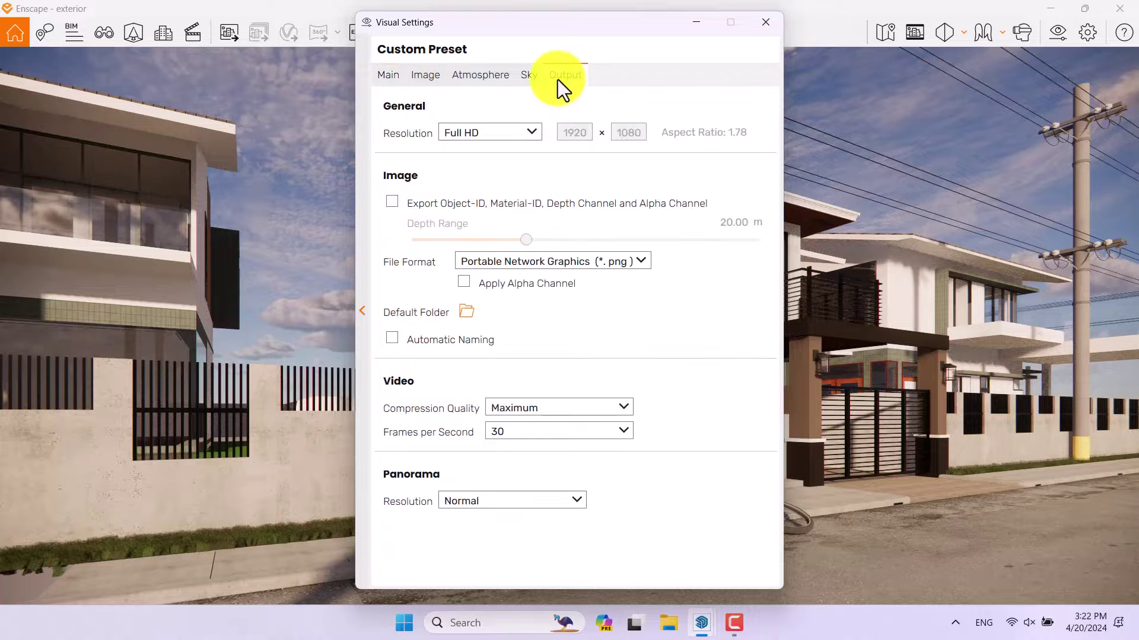
click(524, 125)
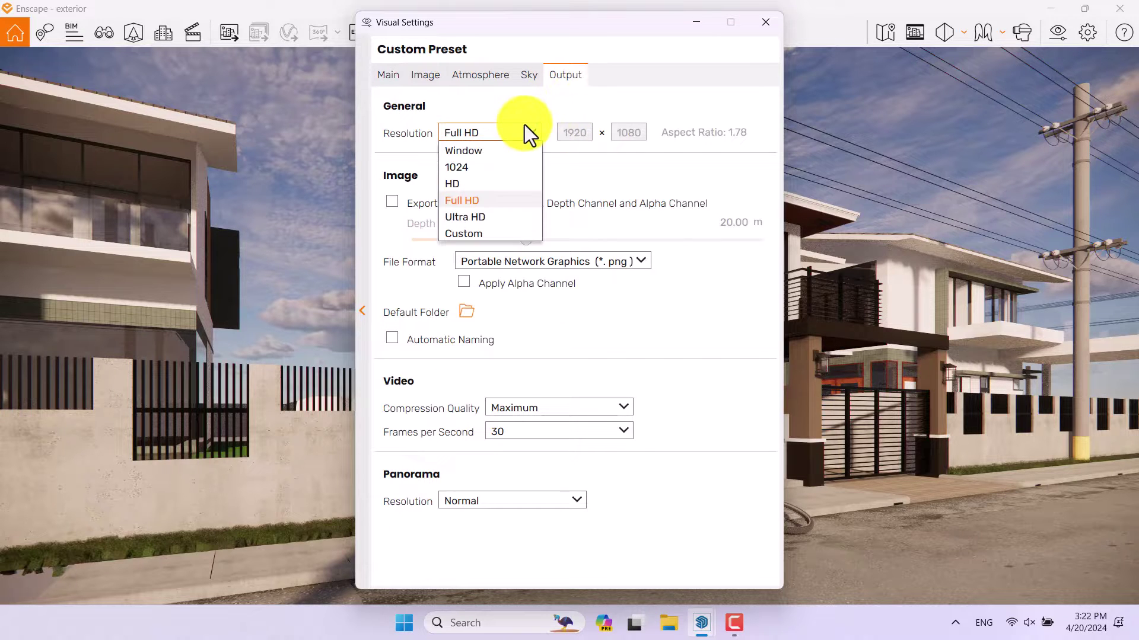
click(458, 231)
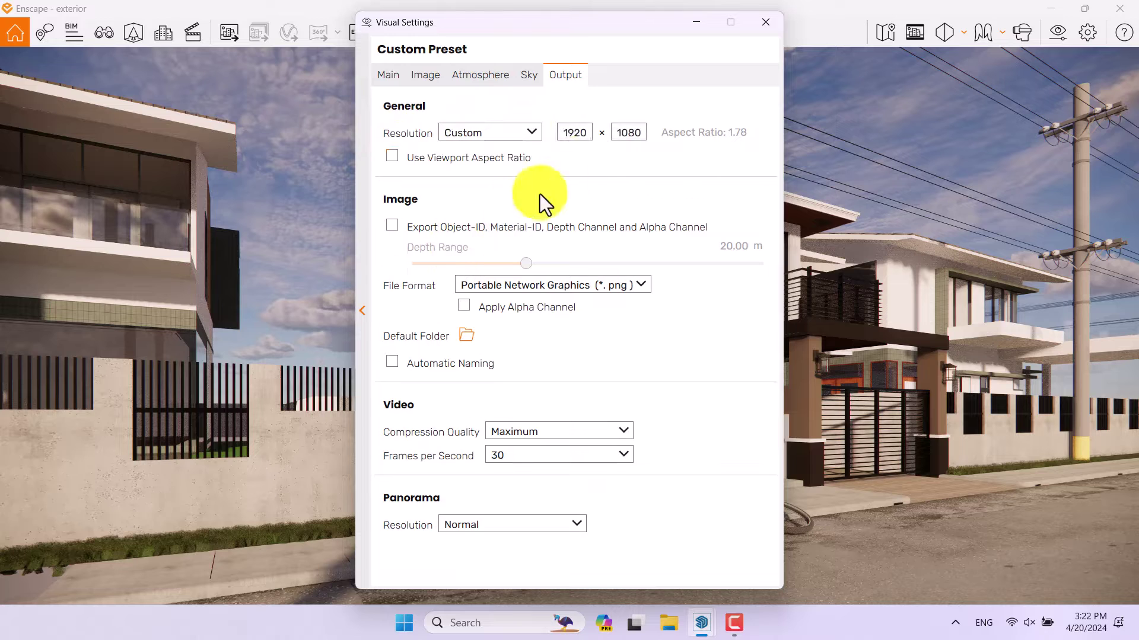
Set the custom image height to 1920 for a 1920 × 1920 PNG output
double_click(619, 134)
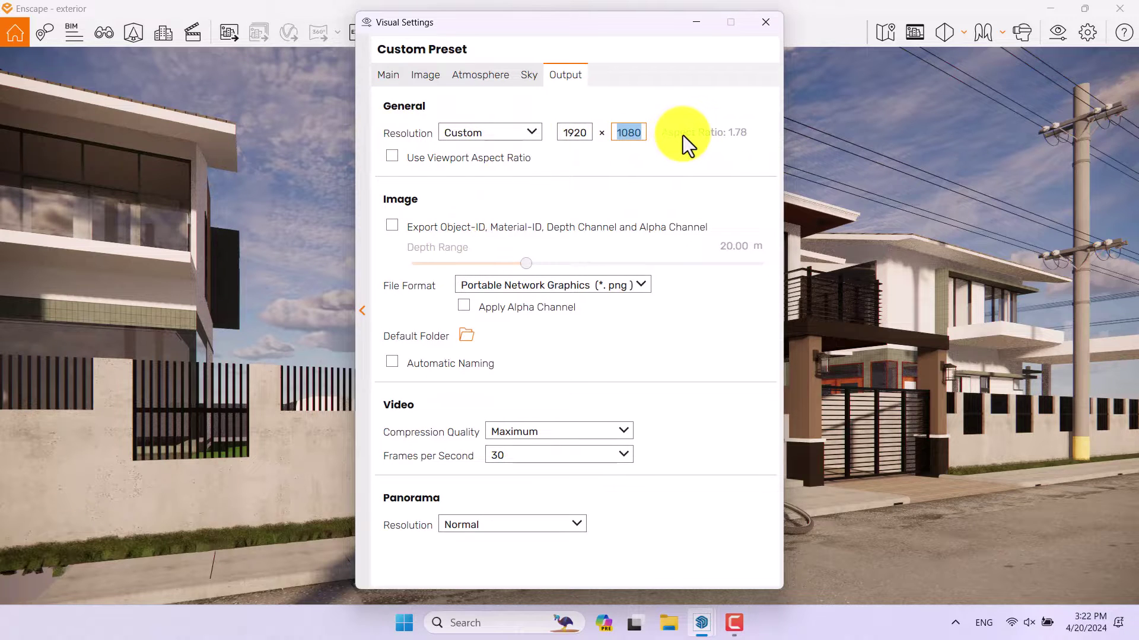
text(1920)
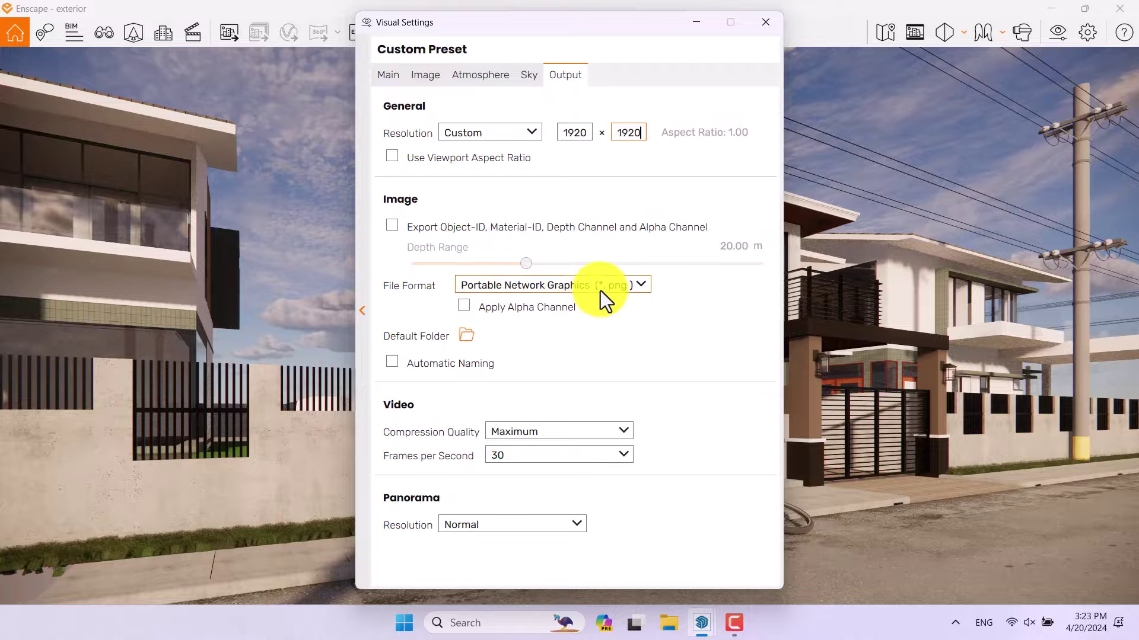
click(510, 284)
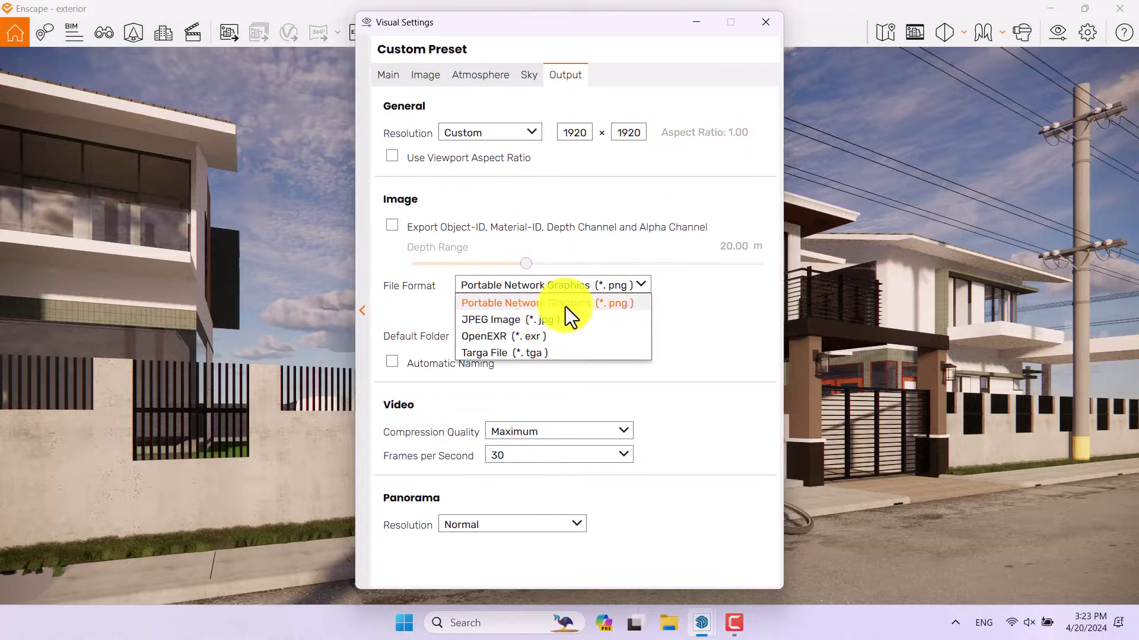
click(710, 307)
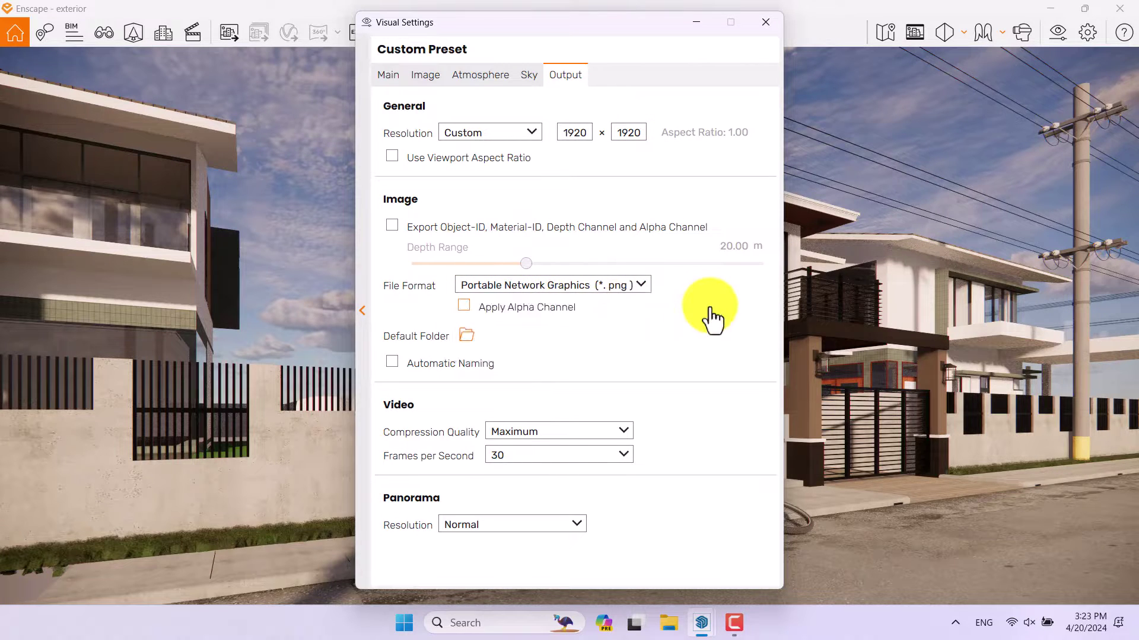
click(532, 129)
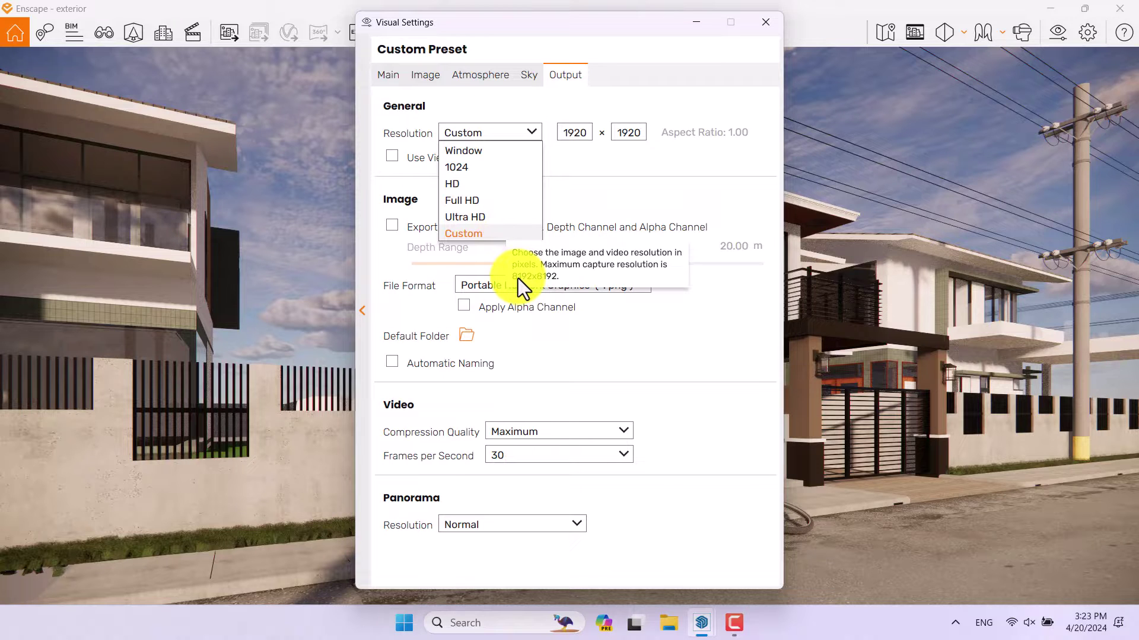
click(521, 235)
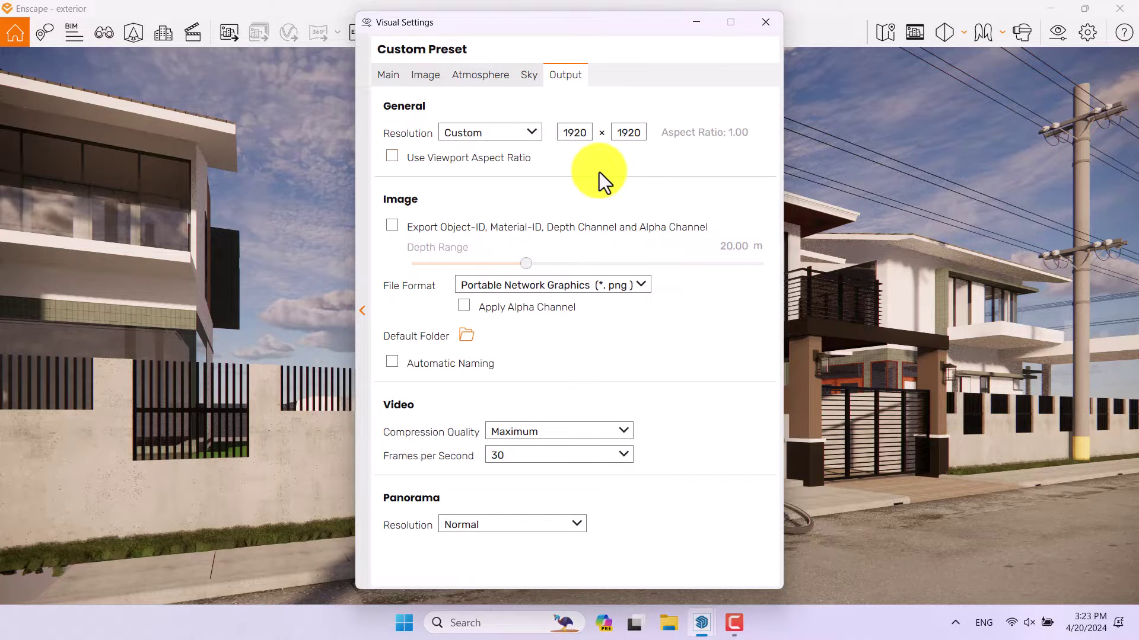
click(766, 23)
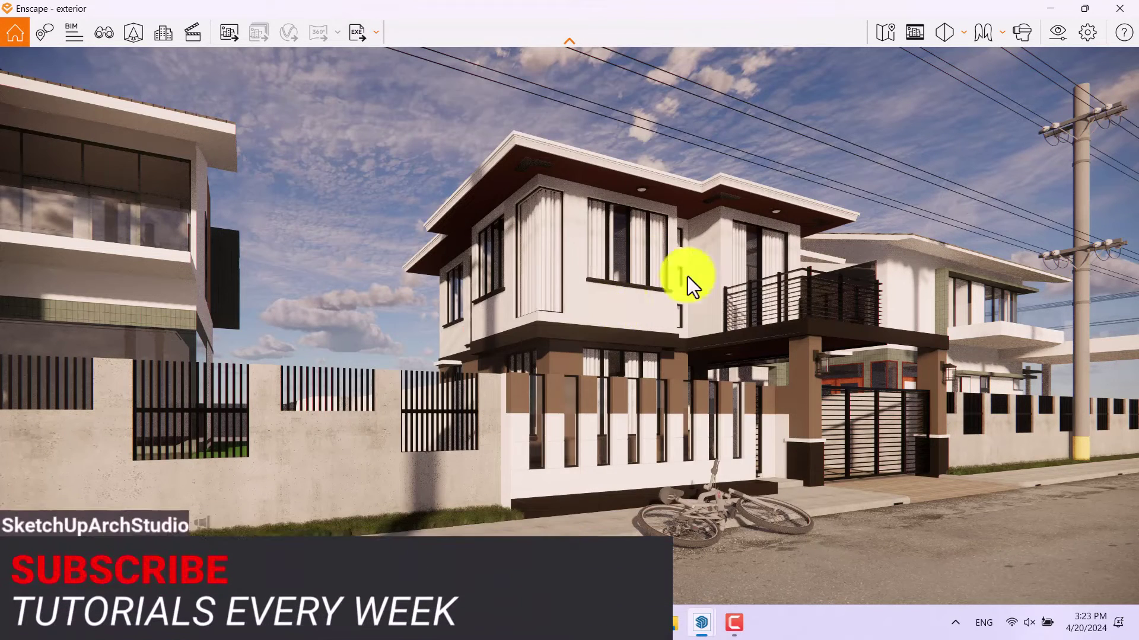
Show the final image frame, rotate the camera slightly to reframe the house, and reopen Visual Settings
click(916, 42)
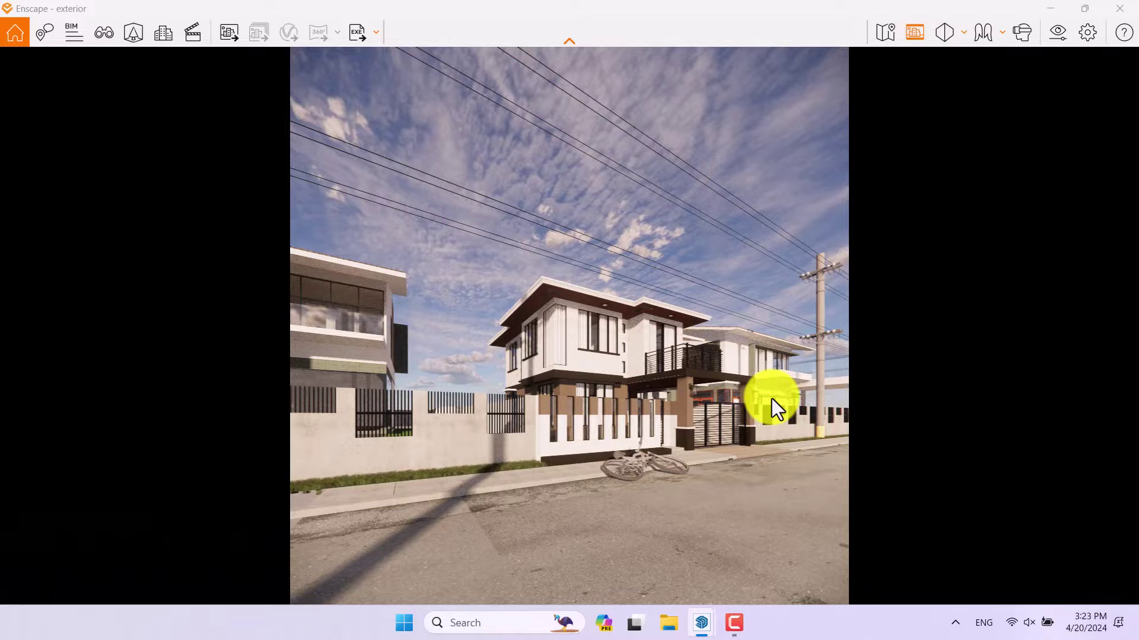
drag(698, 404, 611, 403)
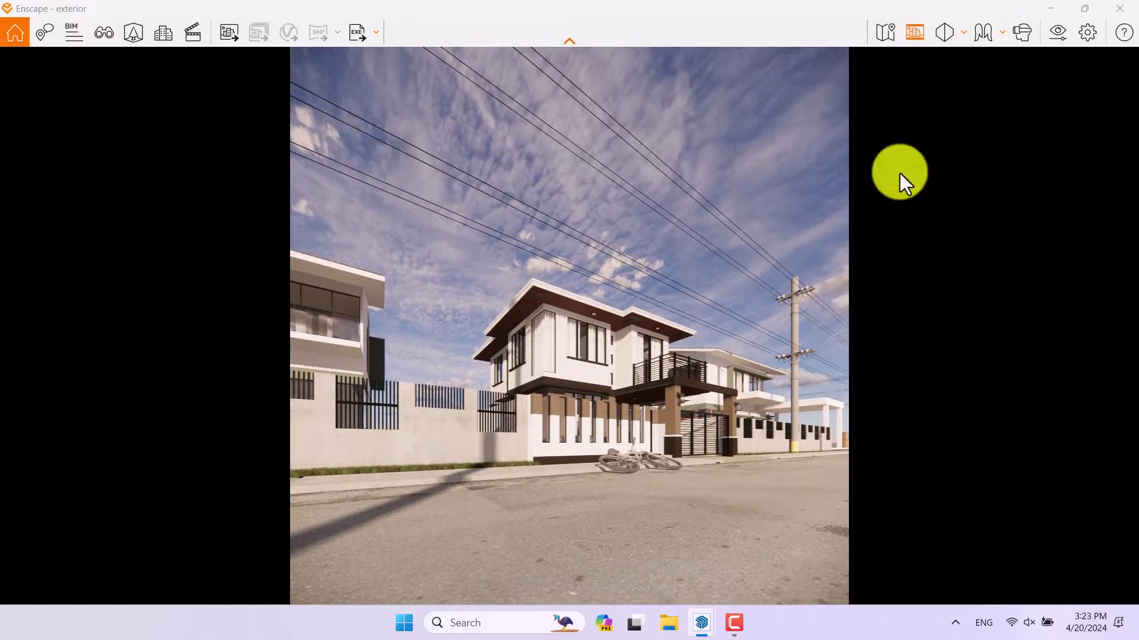
click(1052, 31)
drag(653, 22, 248, 33)
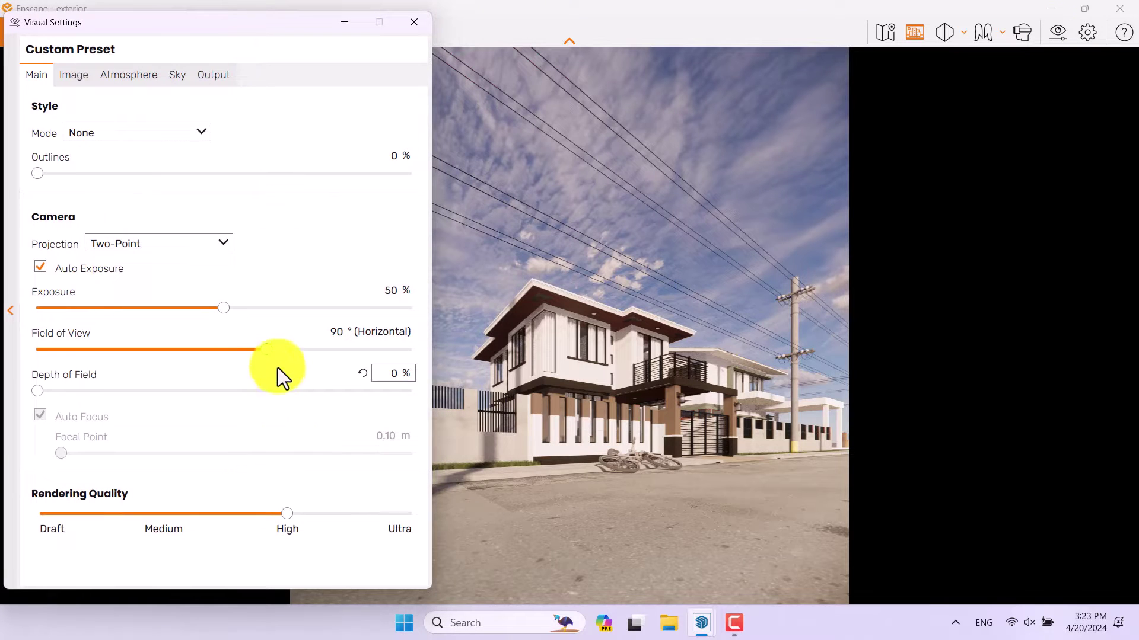
Narrow the field of view, trying values around 38–42°, while tilting the camera to reframe
mouse_move(269, 353)
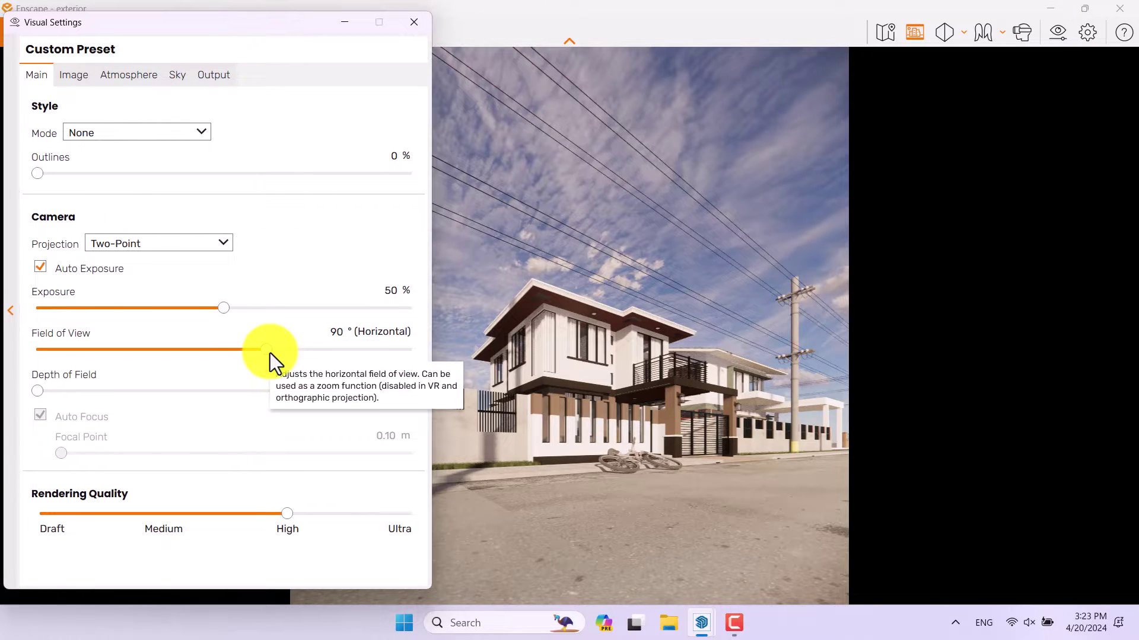
drag(269, 354, 120, 354)
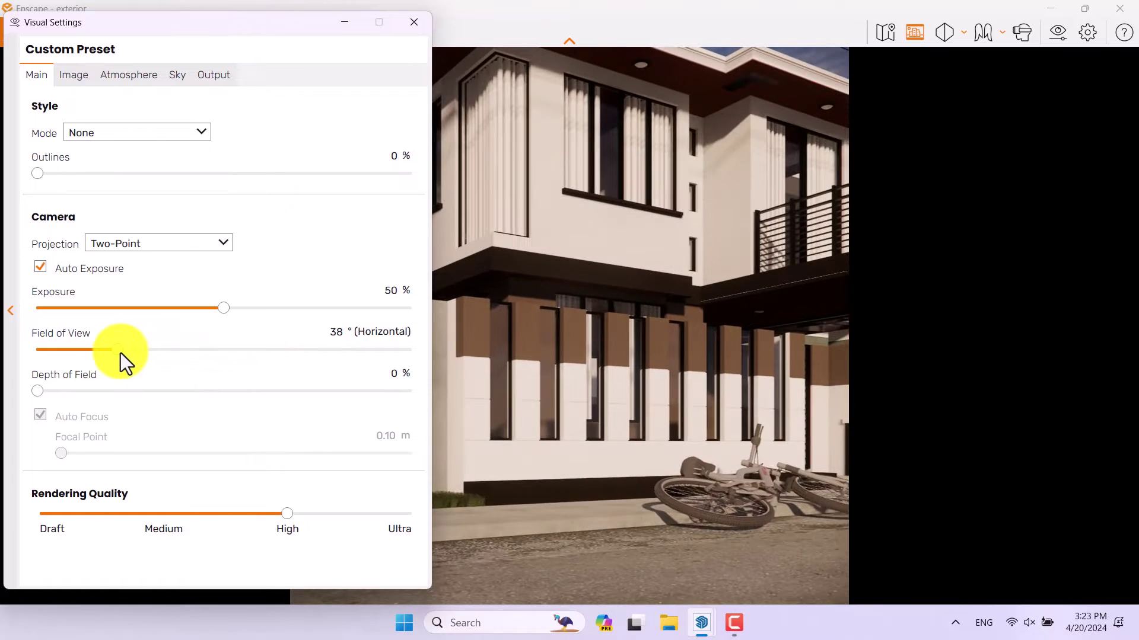
drag(551, 407, 596, 394)
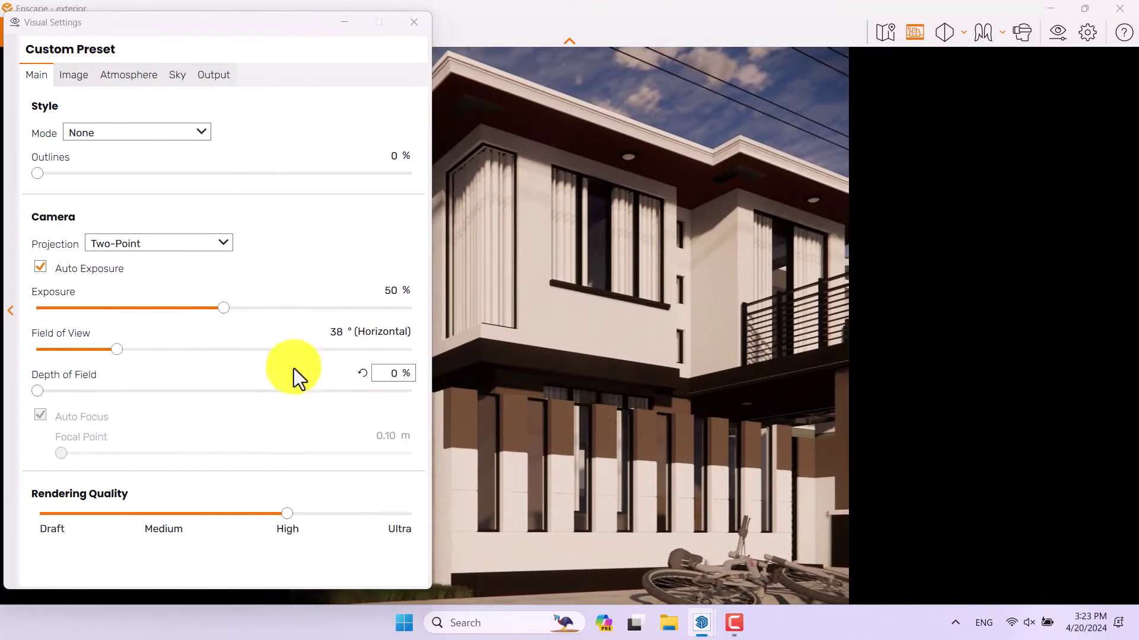
drag(127, 350, 127, 349)
drag(687, 382, 686, 381)
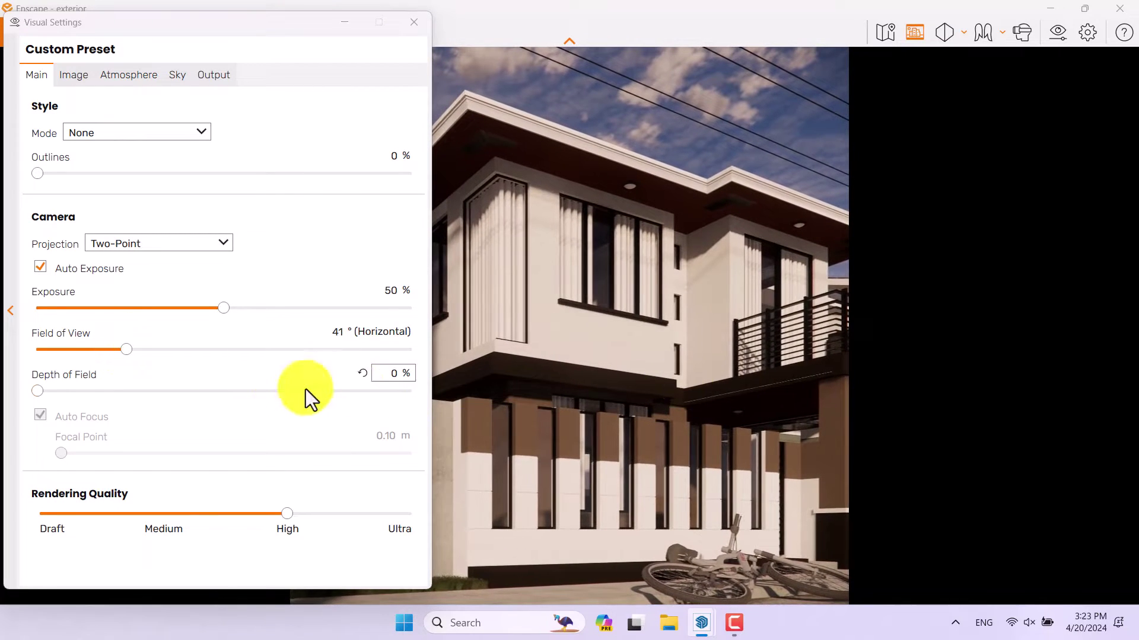
drag(137, 350, 144, 350)
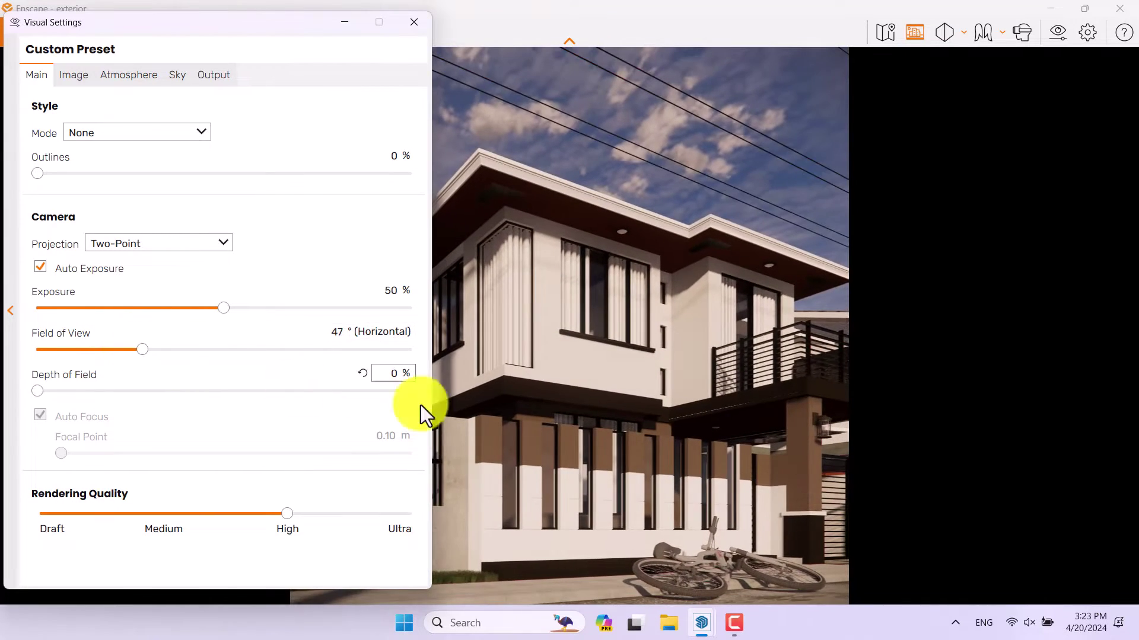
drag(622, 394, 622, 393)
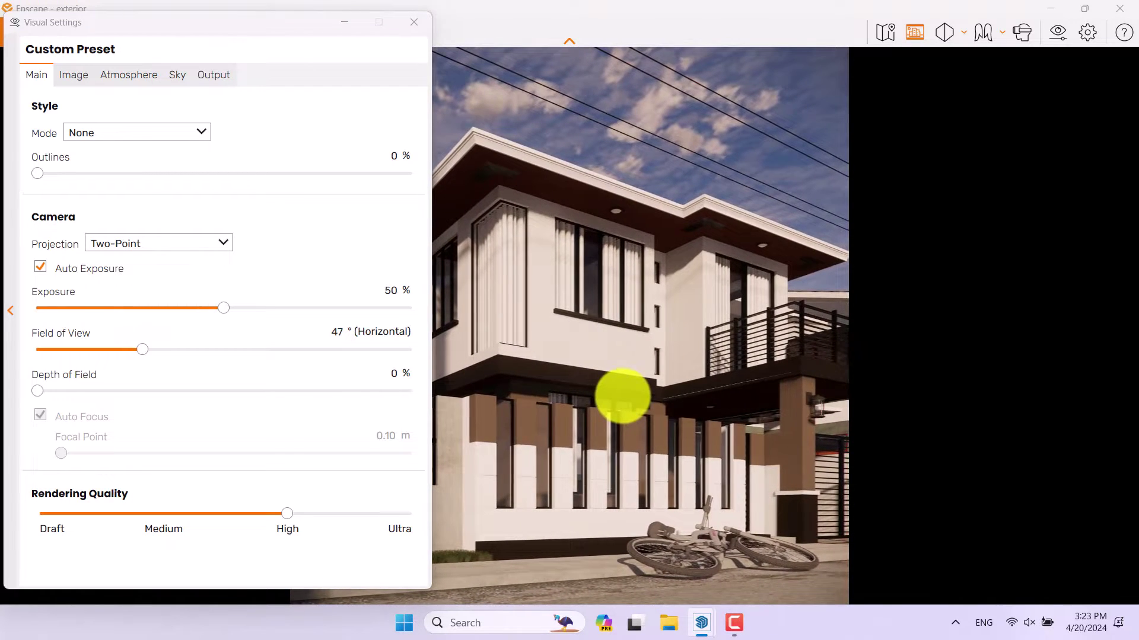
Settle the field of view at 51° and swing the camera to frame the house
click(334, 337)
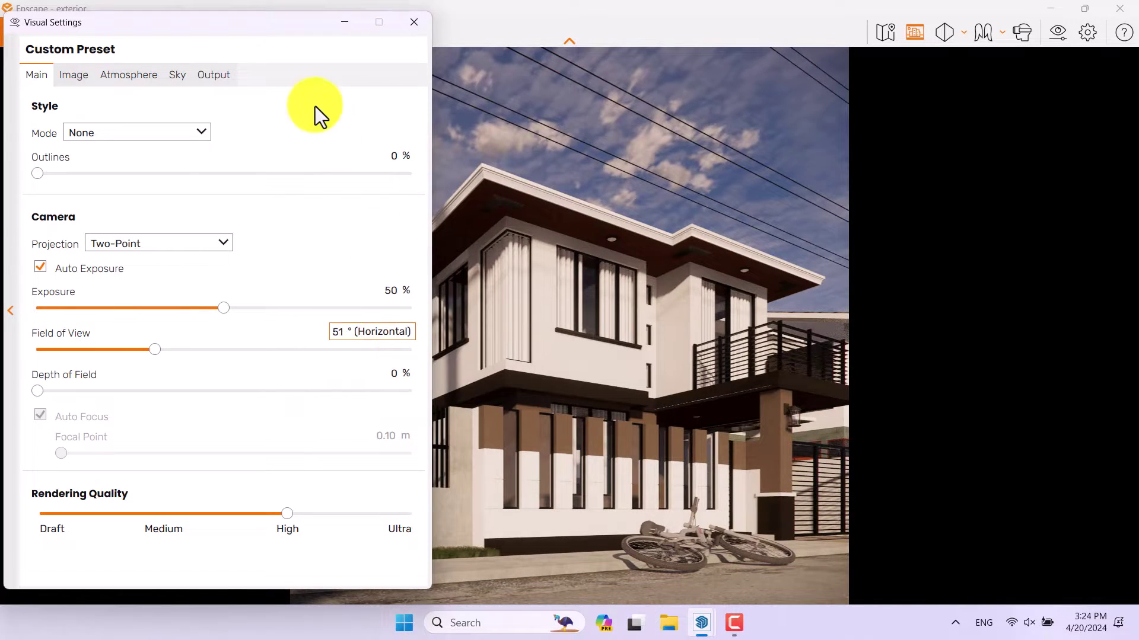
drag(293, 27, 937, 33)
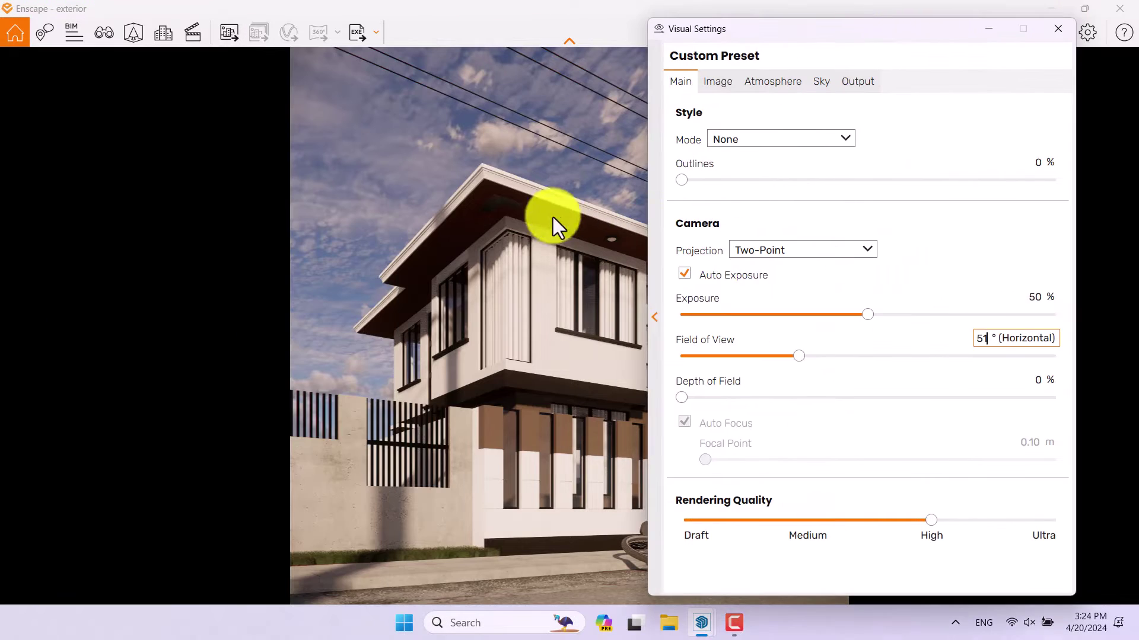
click(549, 219)
drag(542, 222, 542, 222)
drag(803, 33, 87, 41)
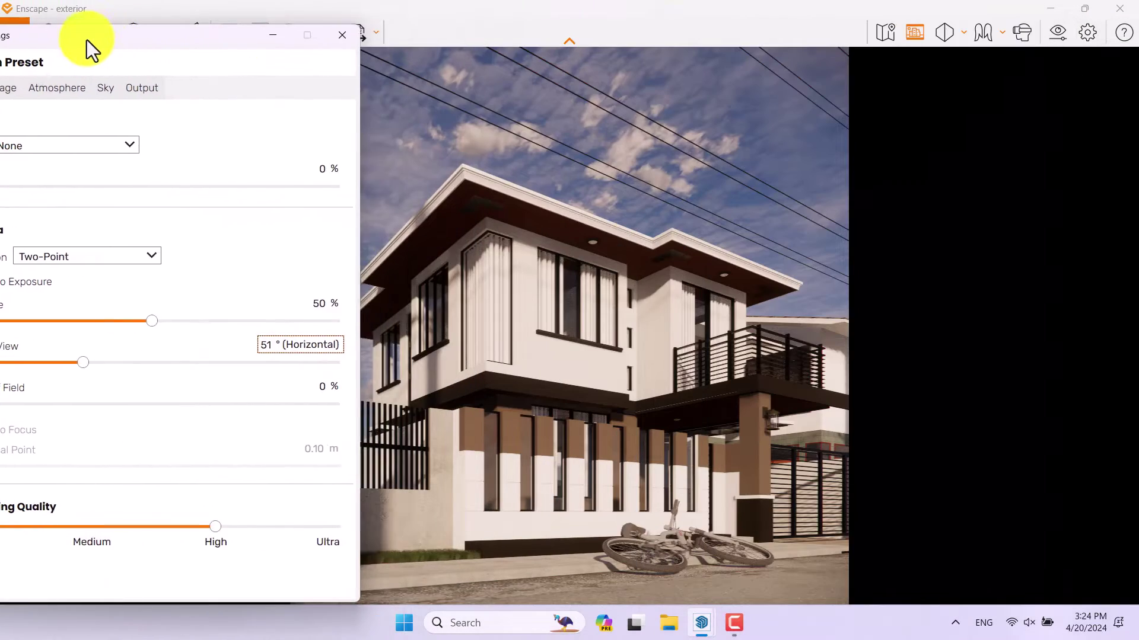
drag(609, 261, 617, 257)
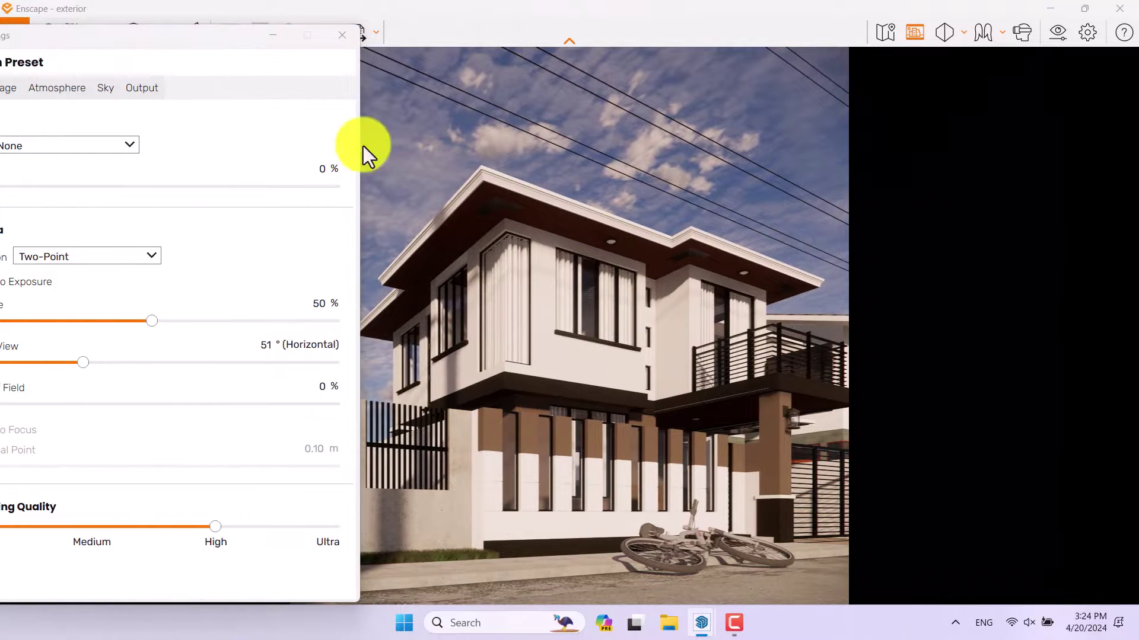
drag(141, 40, 207, 37)
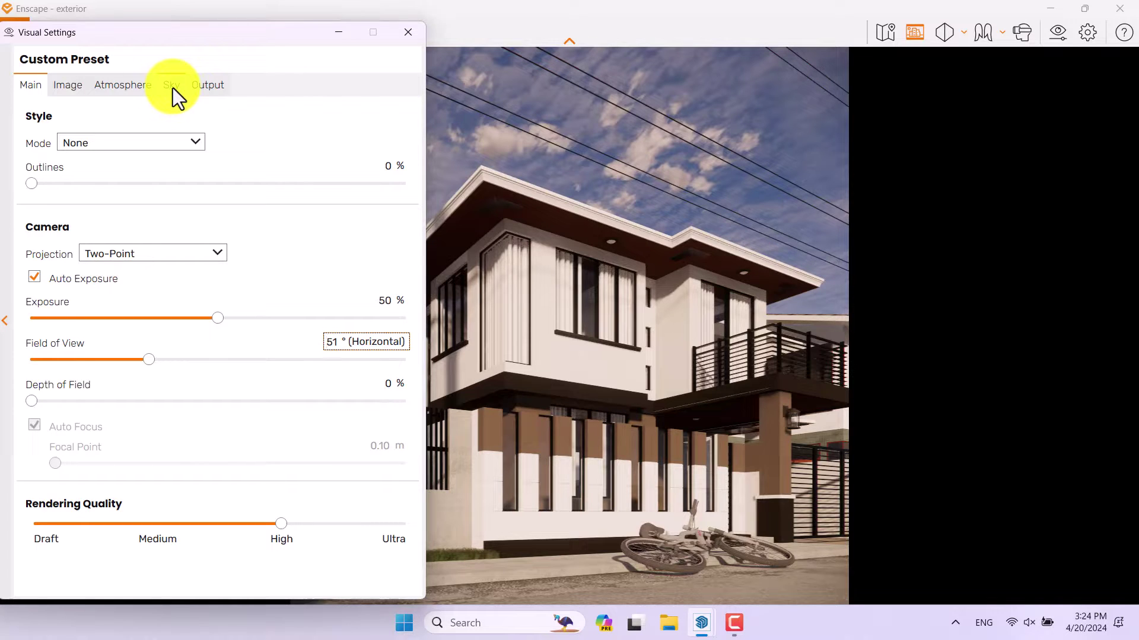
click(173, 88)
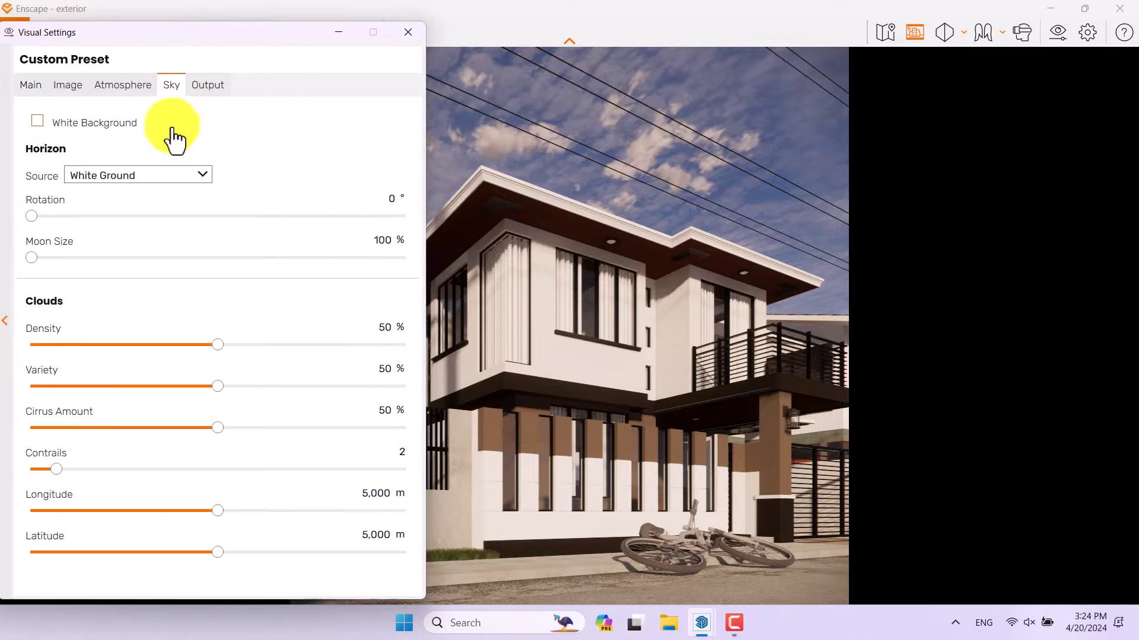
Set the horizon source to White Cubes and raise the cloud density
click(155, 176)
click(128, 338)
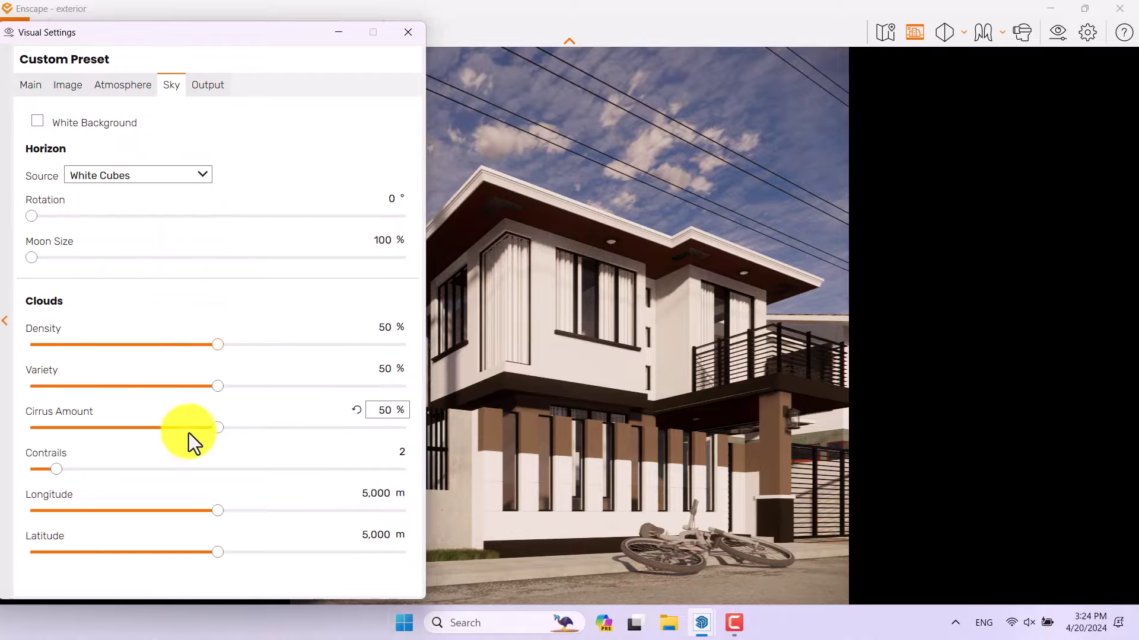
drag(219, 346, 241, 375)
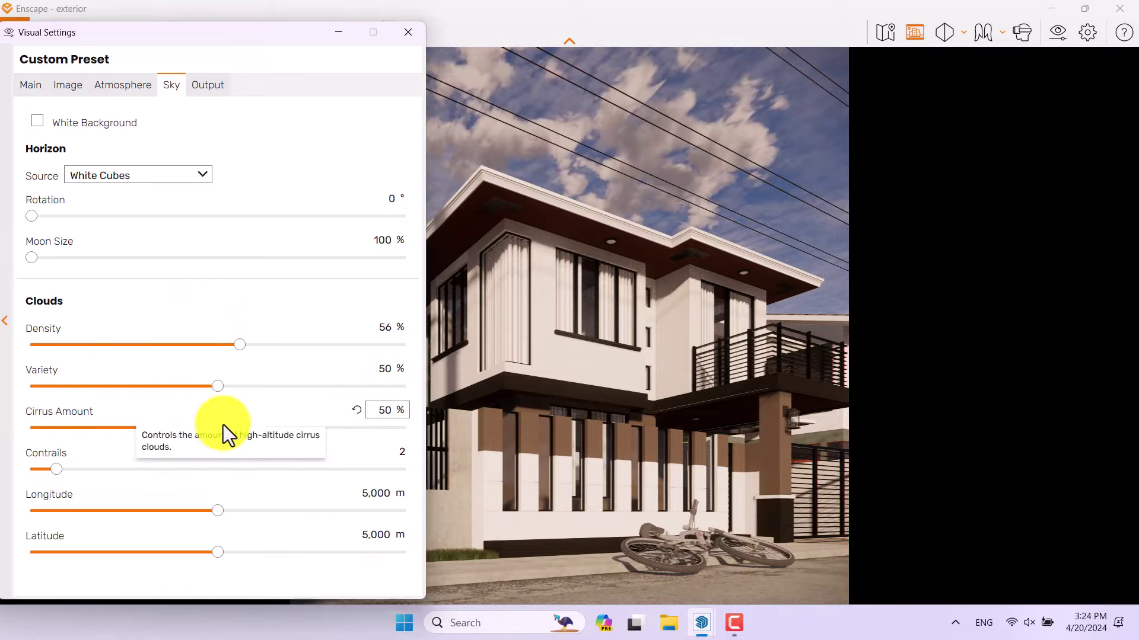
scroll(225, 429, up, 11)
scroll(237, 436, down, 2)
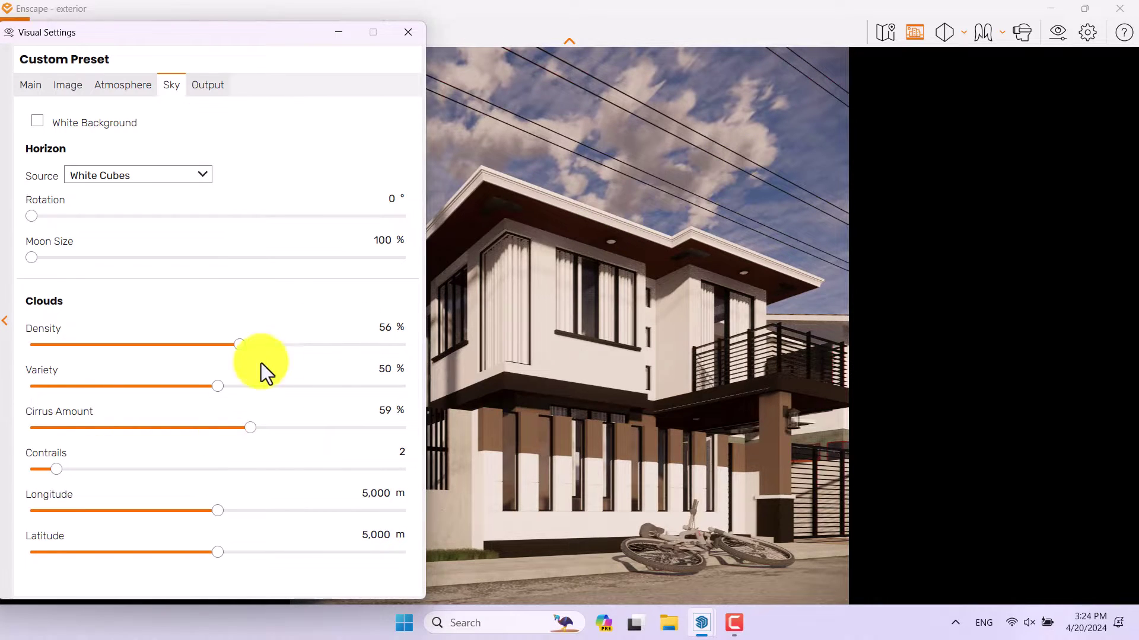
Tune the clouds to 61% density, 22% variety and 9% cirrus amount
drag(249, 428, 348, 429)
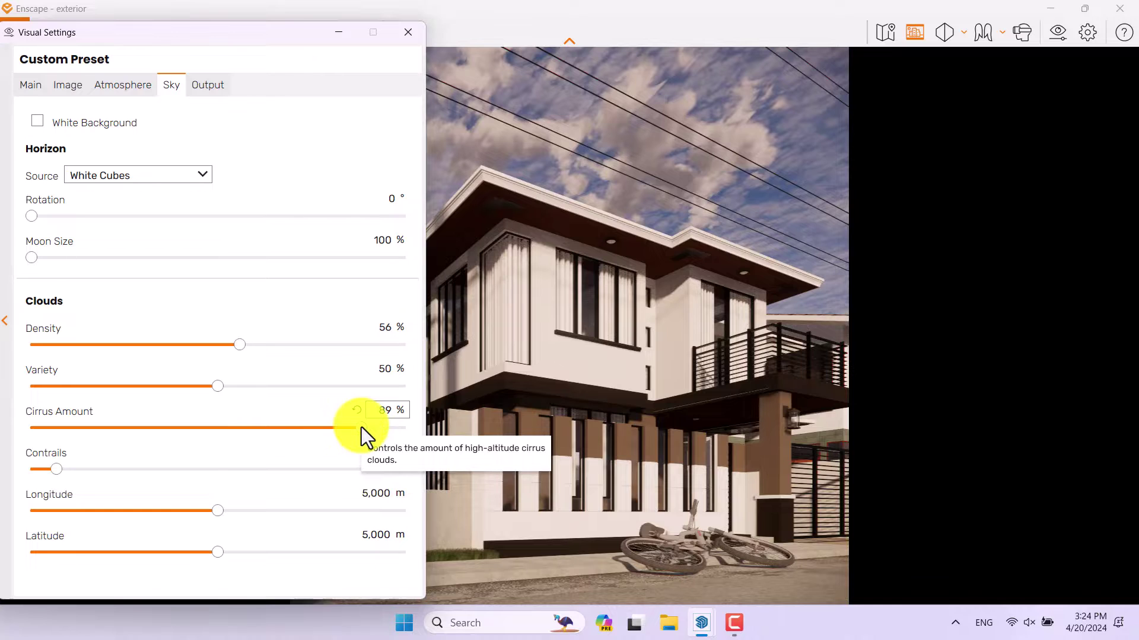
drag(362, 428, 16, 424)
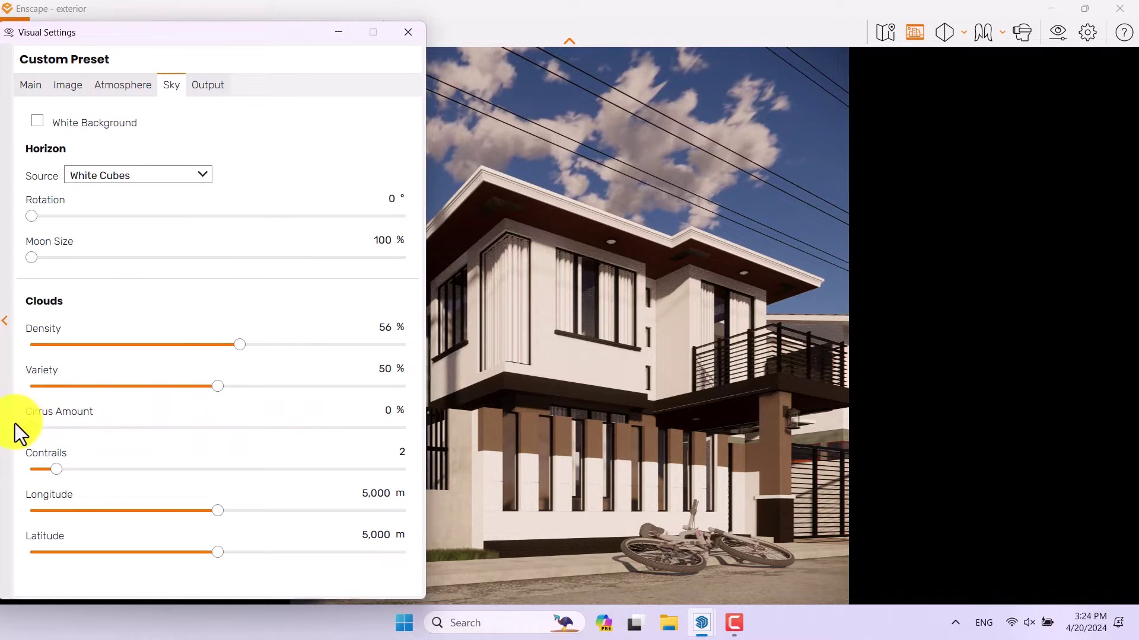
drag(218, 388, 112, 395)
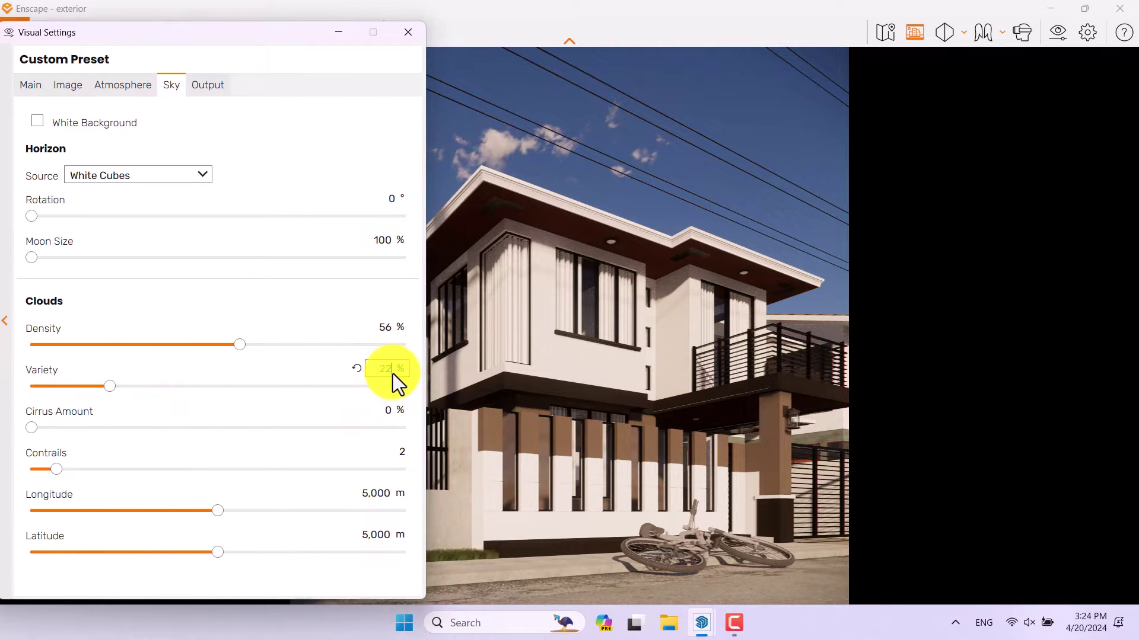
mouse_move(241, 349)
mouse_down()
mouse_move(209, 351)
mouse_move(280, 351)
mouse_move(262, 353)
mouse_up()
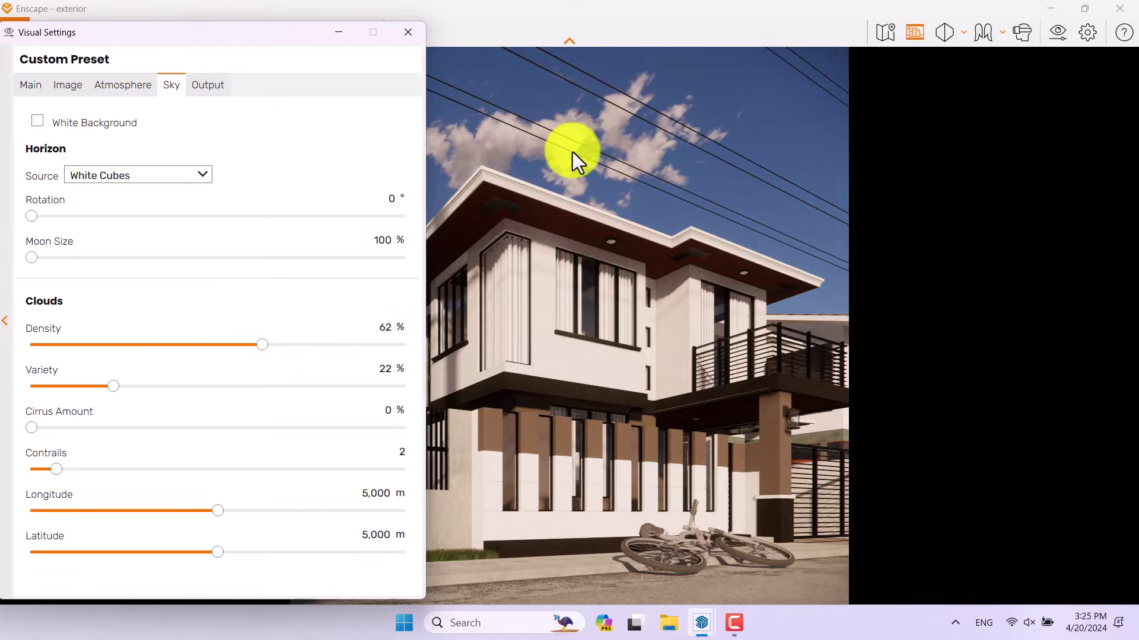
text(4)
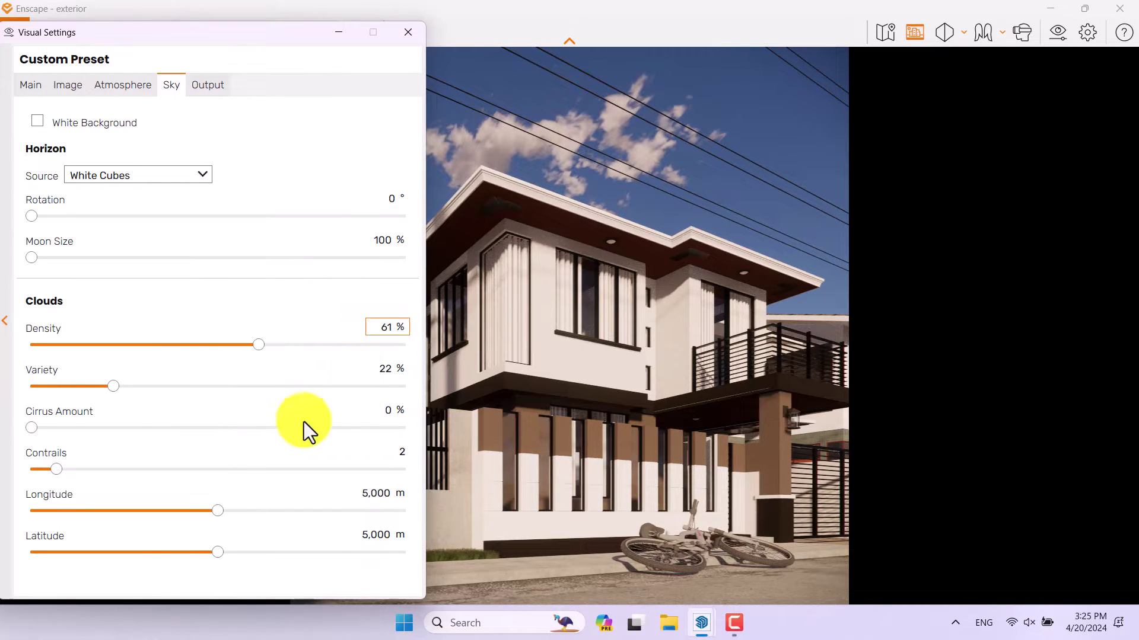
click(387, 415)
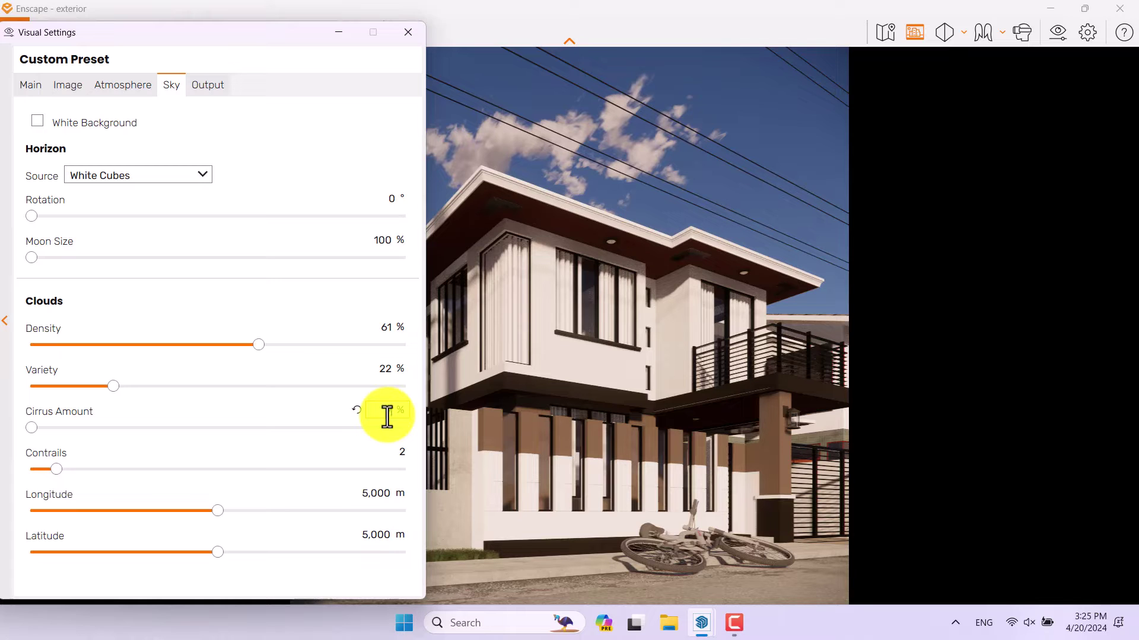
text(9)
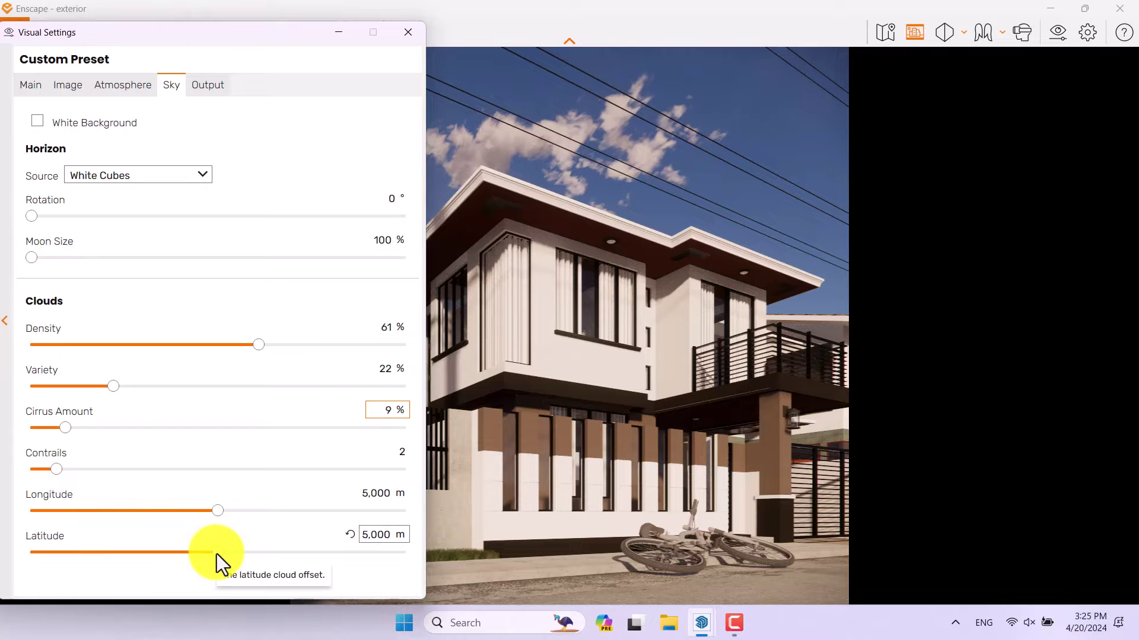
Enter cloud offsets of 6,800 m latitude and 5,100 m longitude
drag(215, 554, 283, 549)
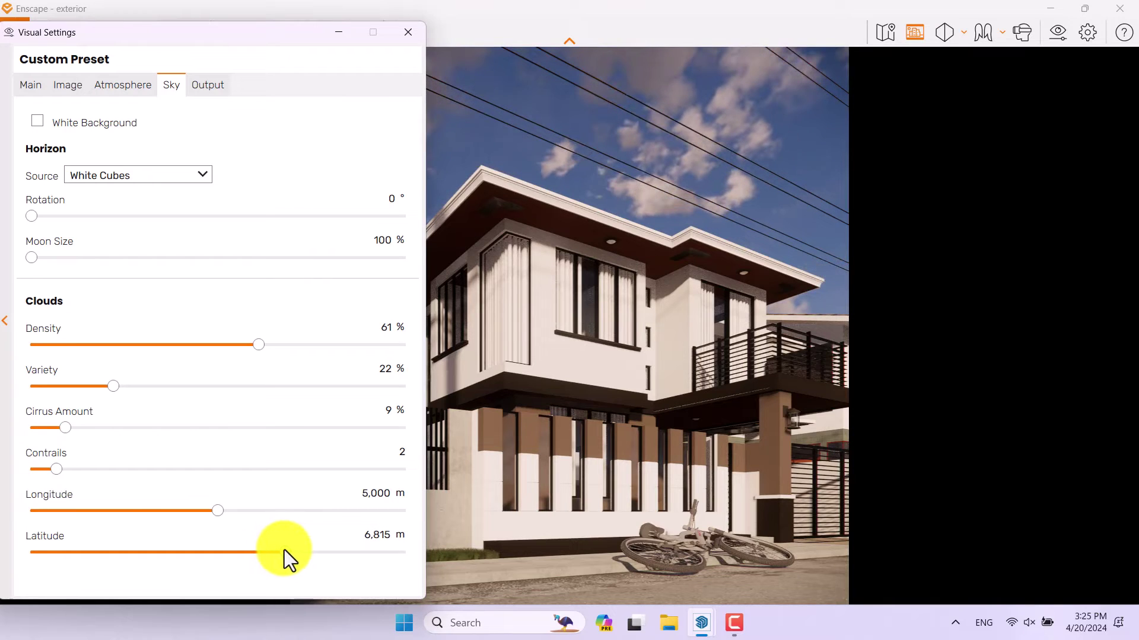
click(378, 534)
text(6,8)
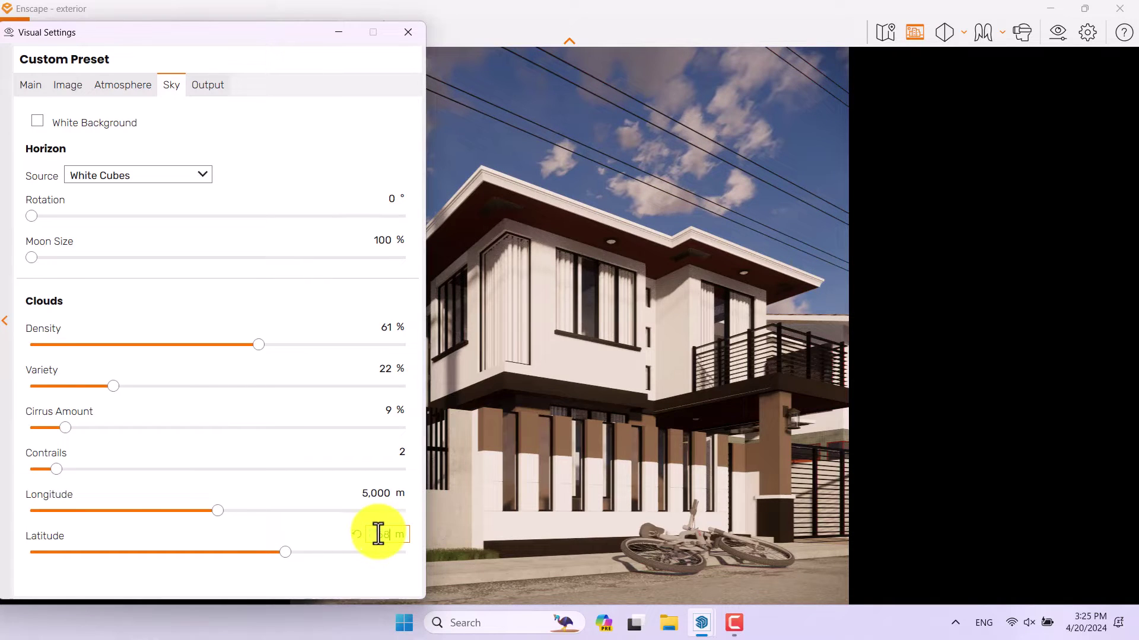
text(00)
key(Return)
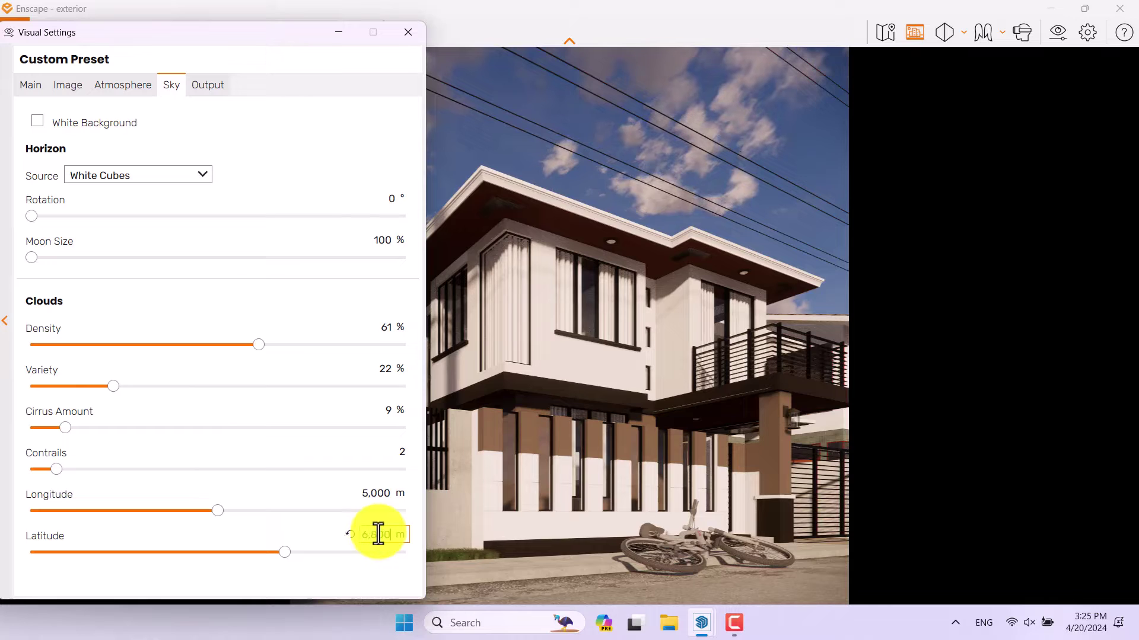
click(372, 494)
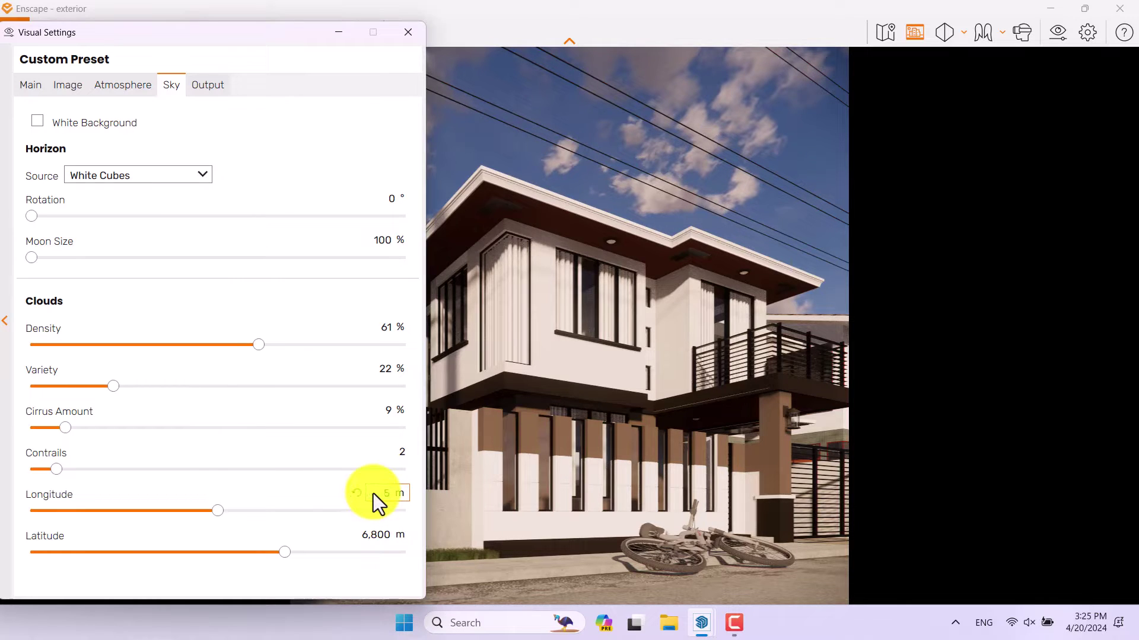
key(BackSpace)
key(BackSpace)
text(400)
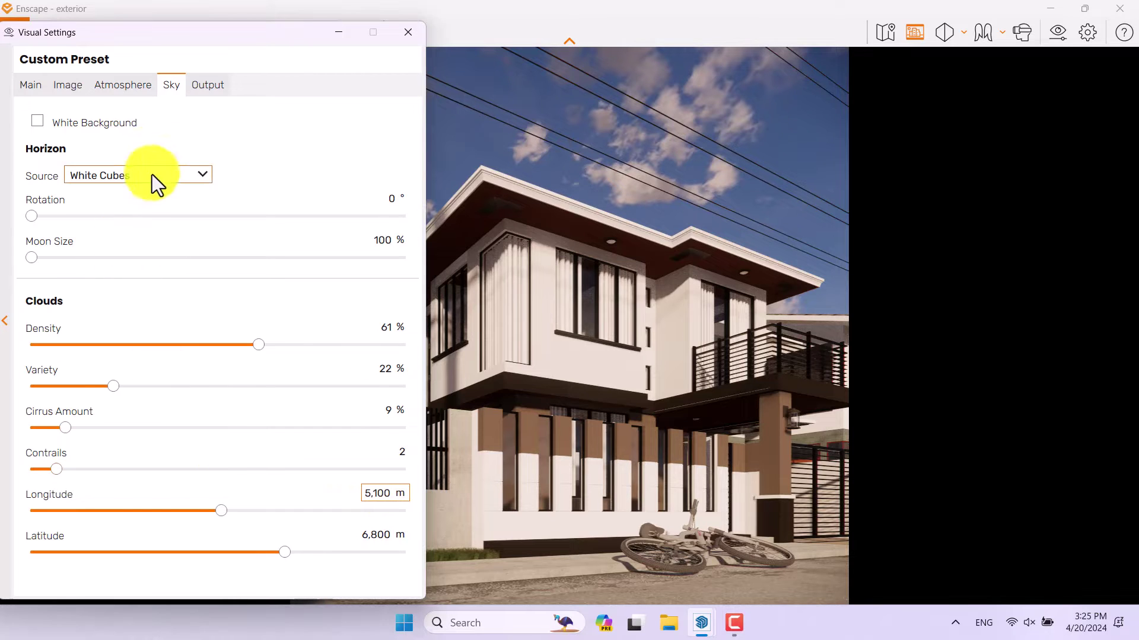
click(124, 89)
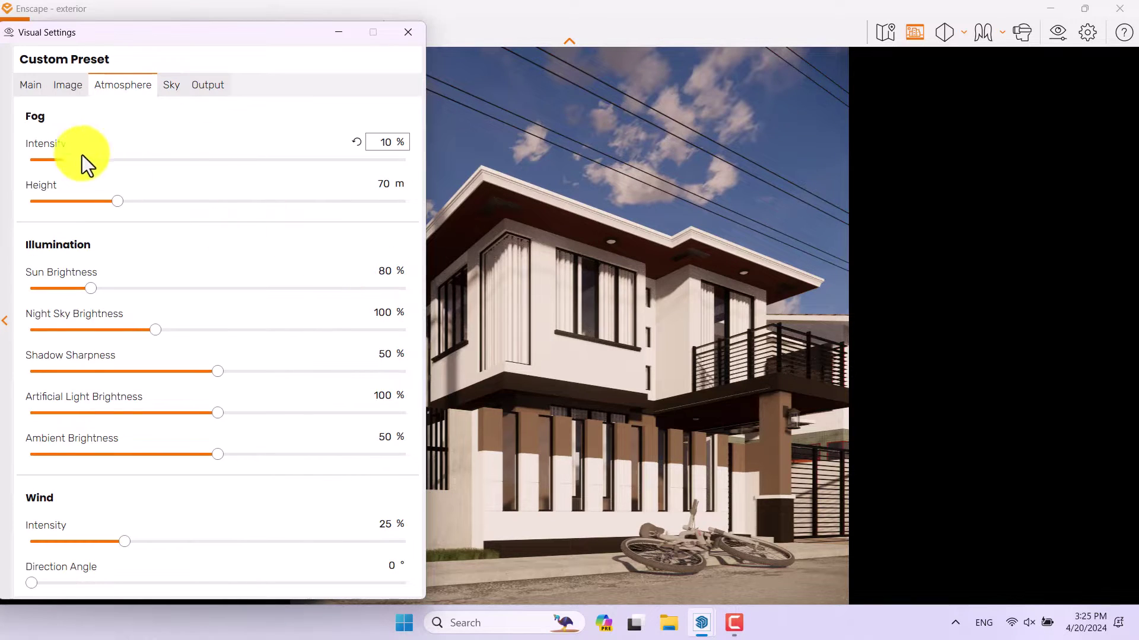
Drag Fog Intensity to 0% and close the Visual Settings window
drag(82, 156, 10, 169)
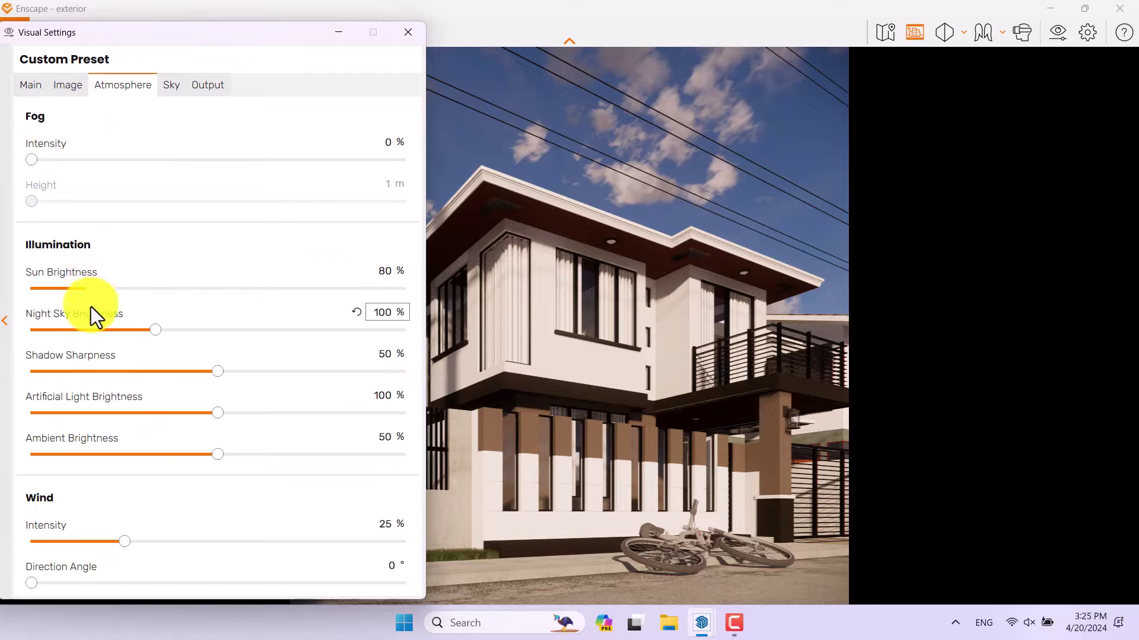
click(408, 32)
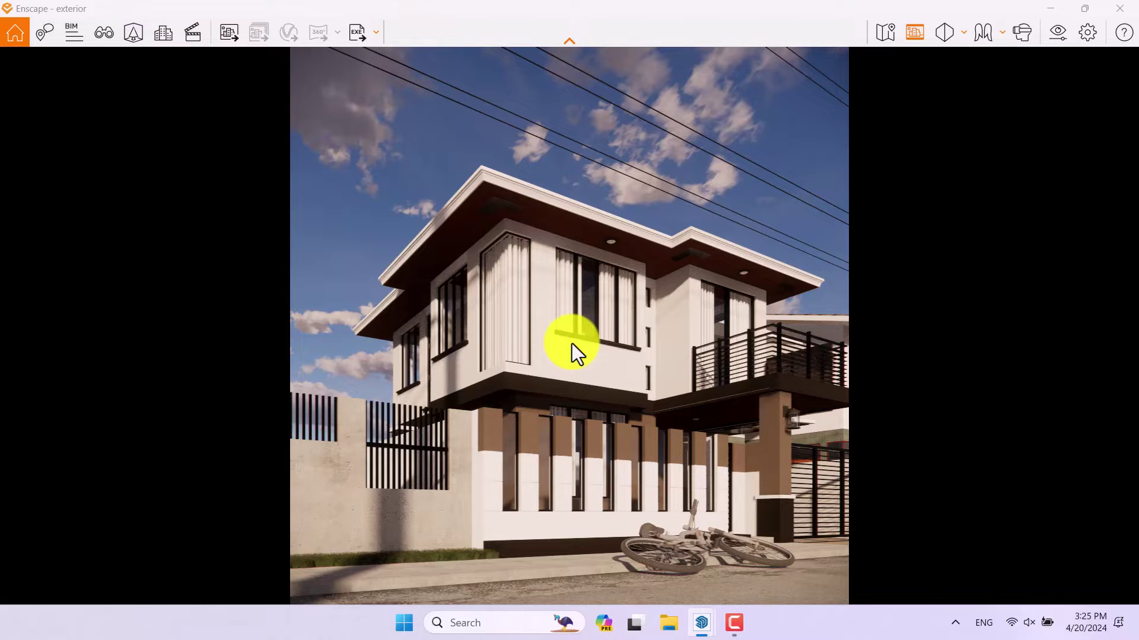
Shift the sun to warmer golden-hour light and reopen Visual Settings showing 50% exposure
mouse_move(571, 343)
shift+right_down()
mouse_move(584, 343)
mouse_move(557, 348)
mouse_move(577, 342)
shift+right_up()
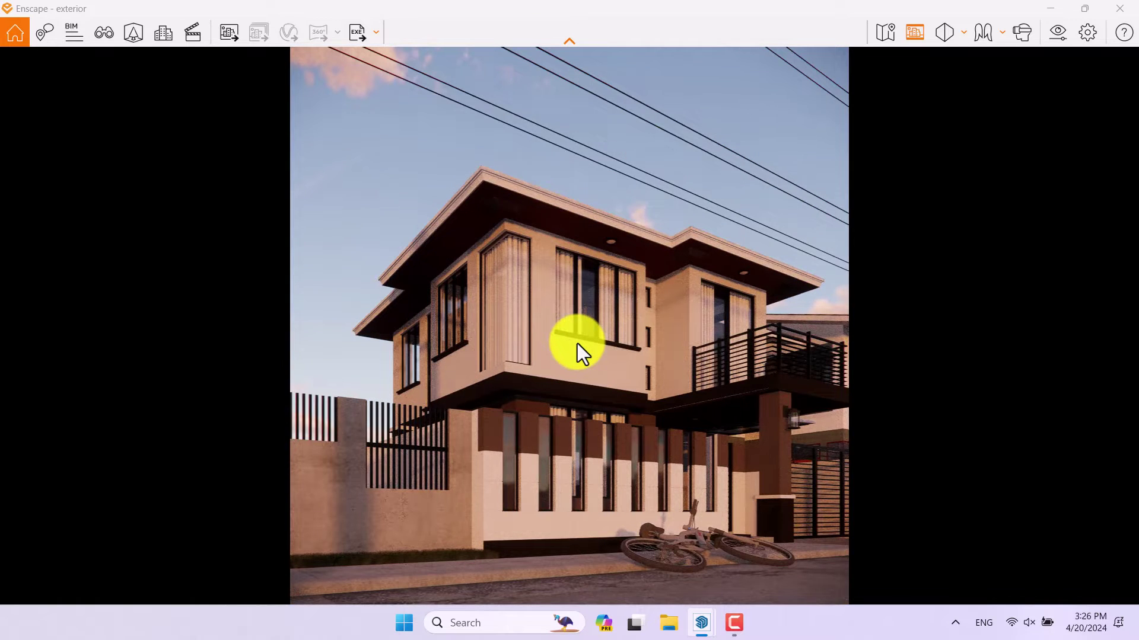
key(XF86MonBrightnessUp)
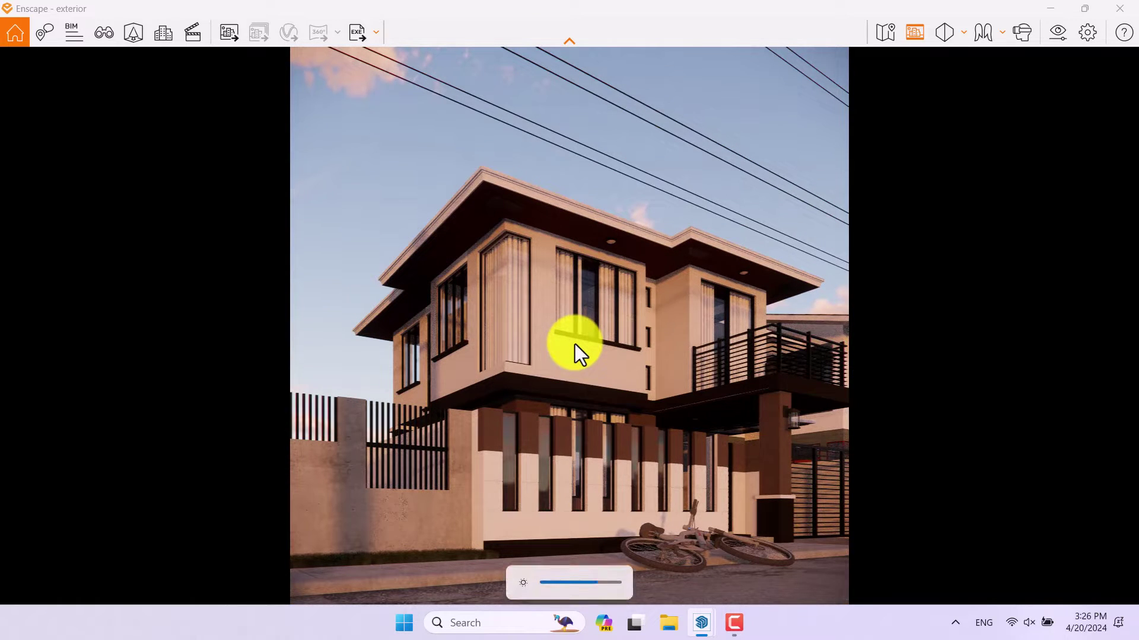
click(1058, 30)
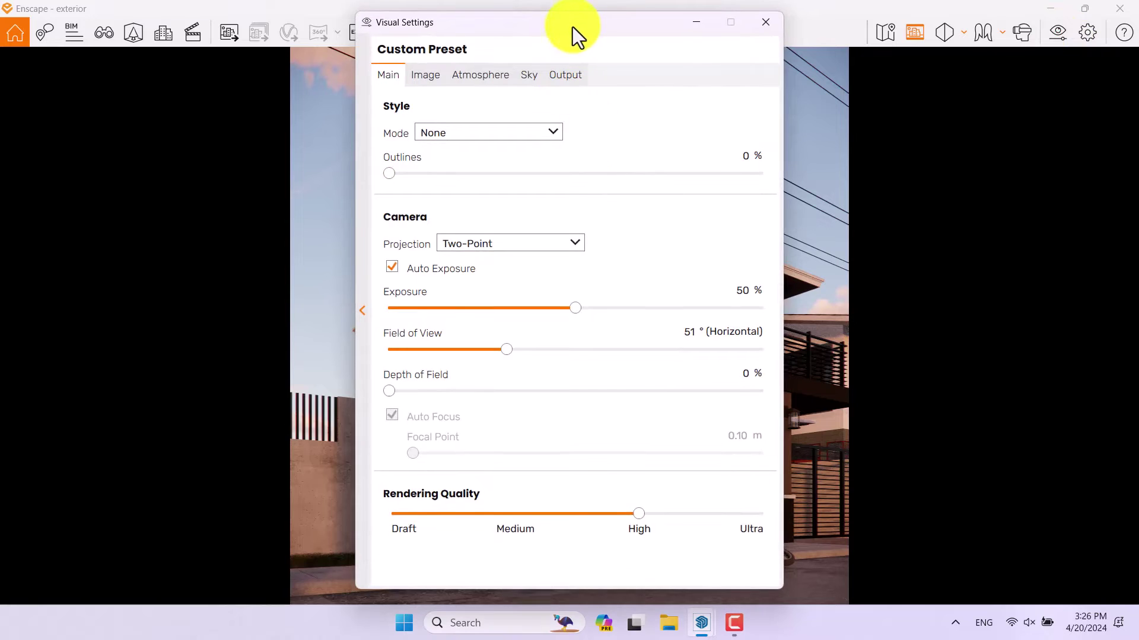
Raise the sun brightness to 144% and set the night sky brightness to 60%
drag(575, 33, 252, 50)
click(178, 90)
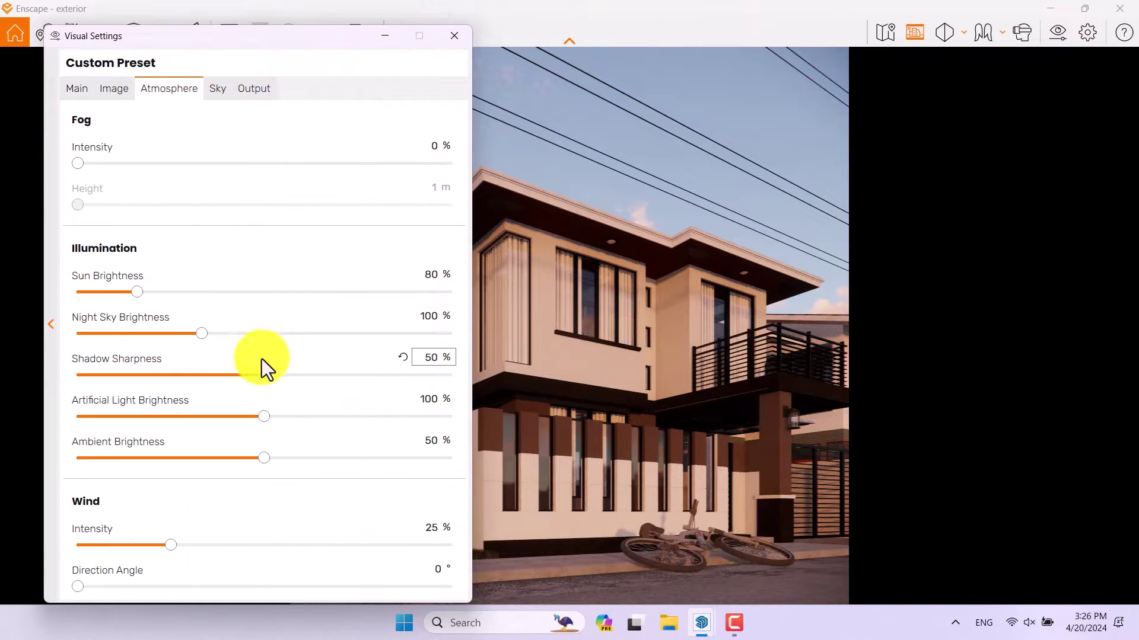
drag(137, 293, 181, 291)
text(144)
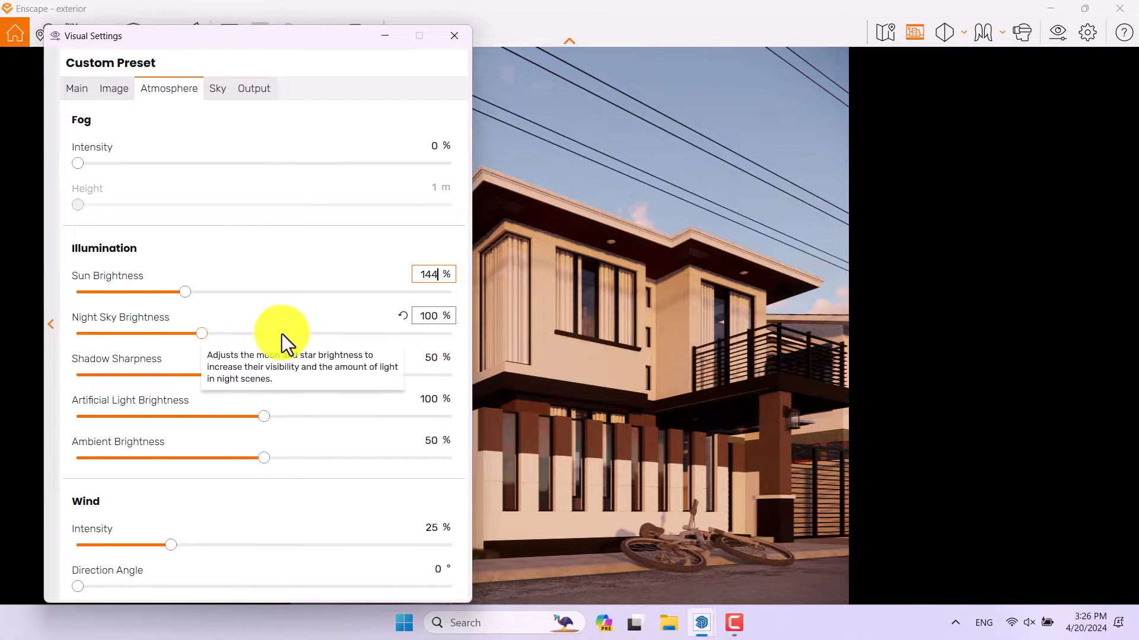
click(431, 316)
text(0)
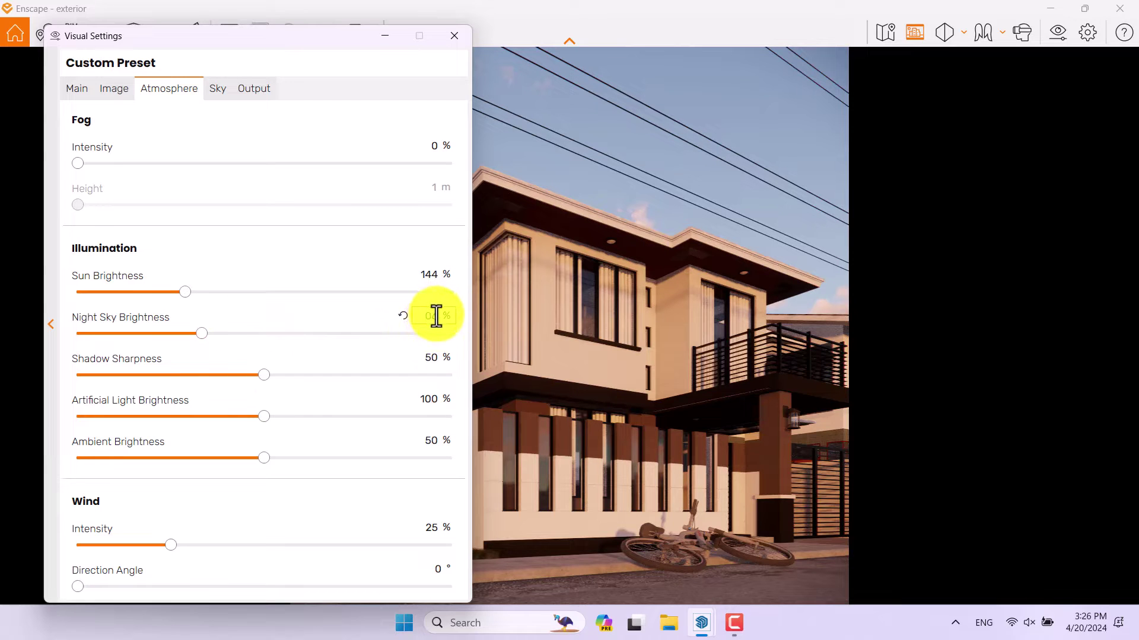
text(60)
key(Return)
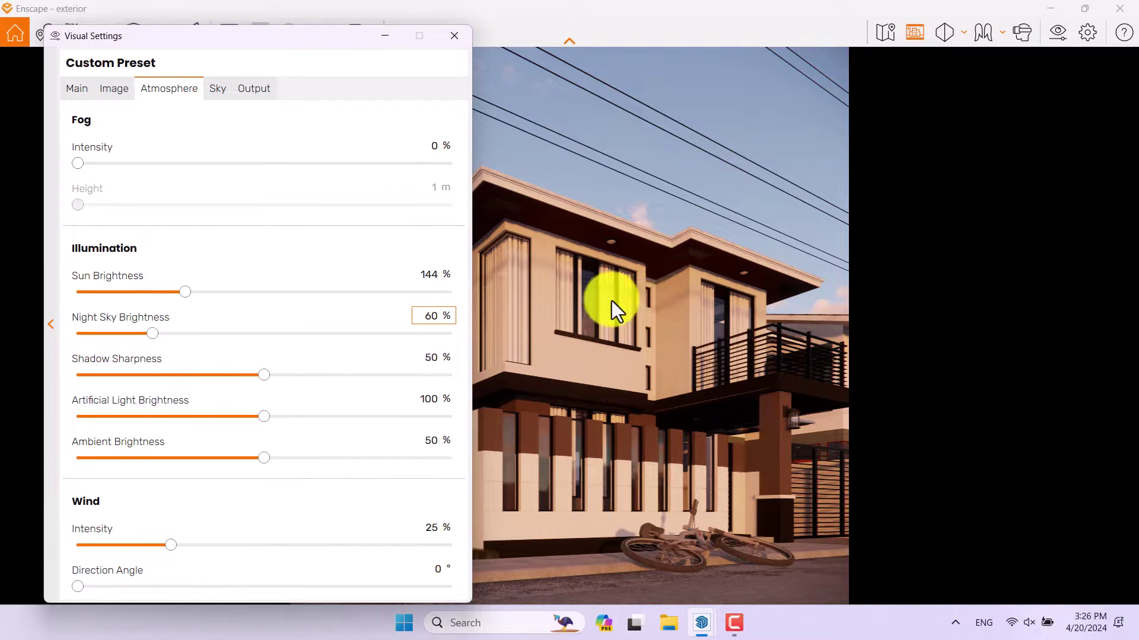
Set shadow sharpness to 21%, ambient brightness to 56% and wind intensity to 0%
drag(265, 376, 508, 374)
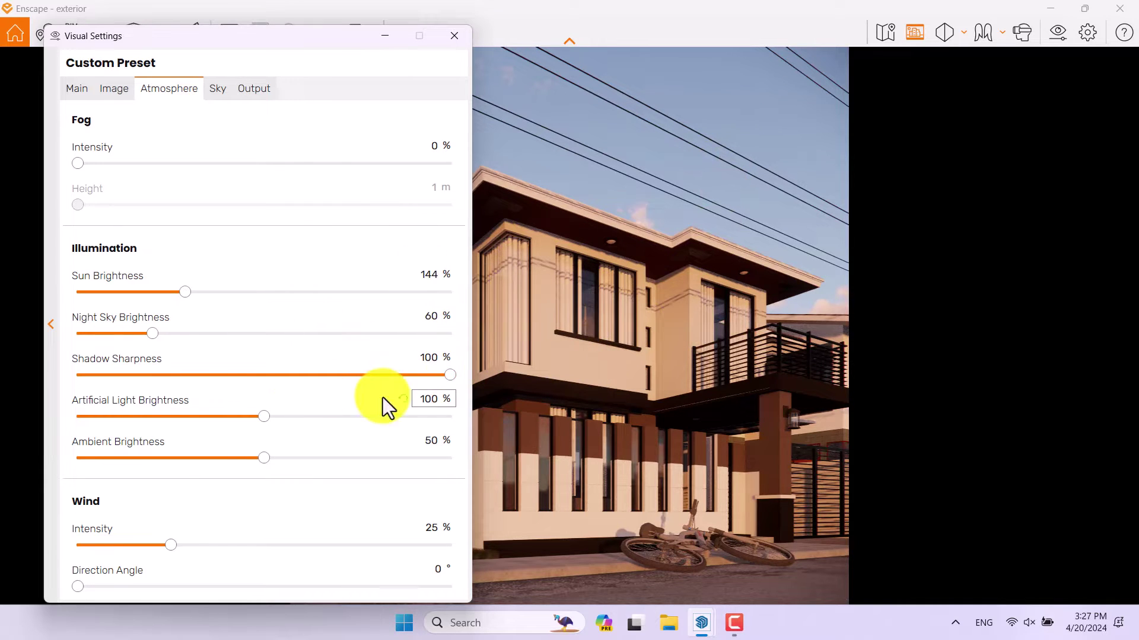
drag(449, 378, 162, 371)
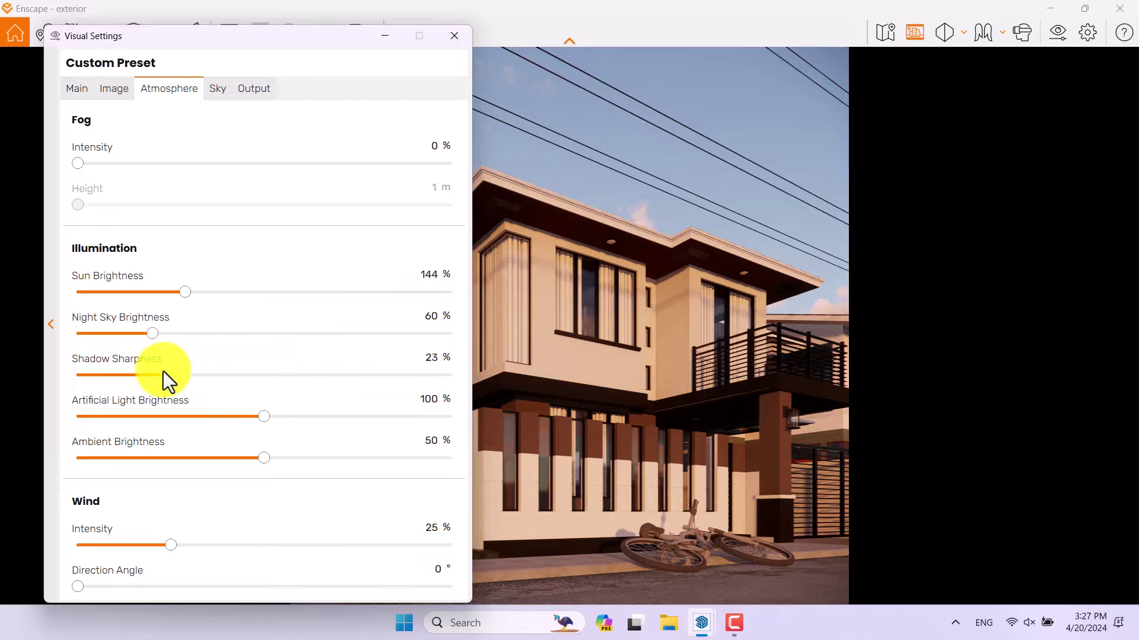
click(425, 359)
text(21)
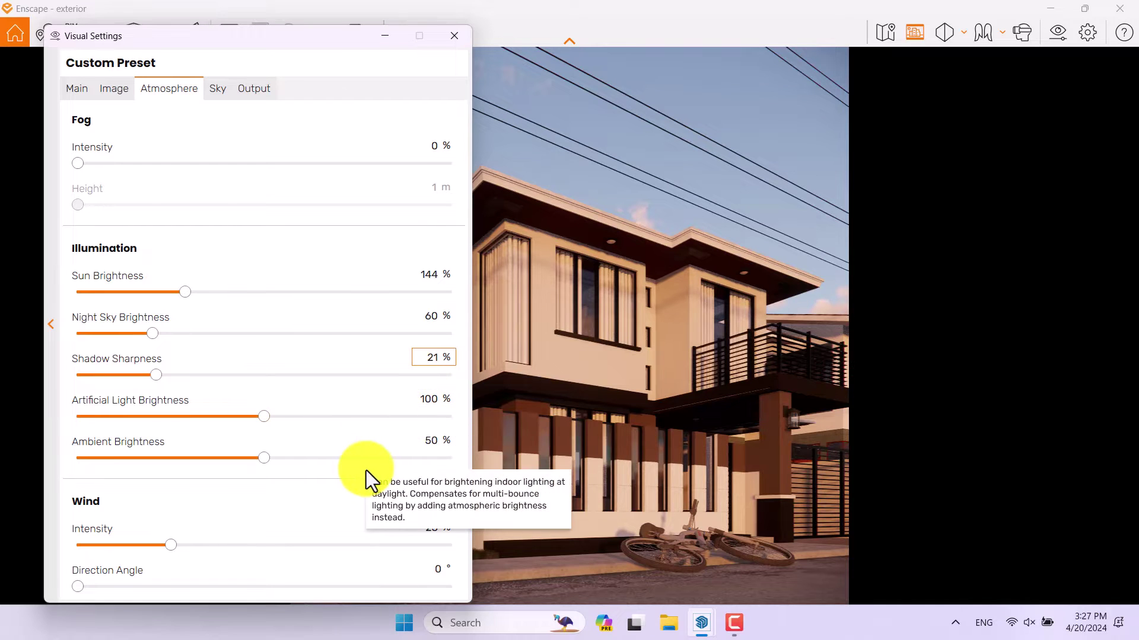
click(431, 442)
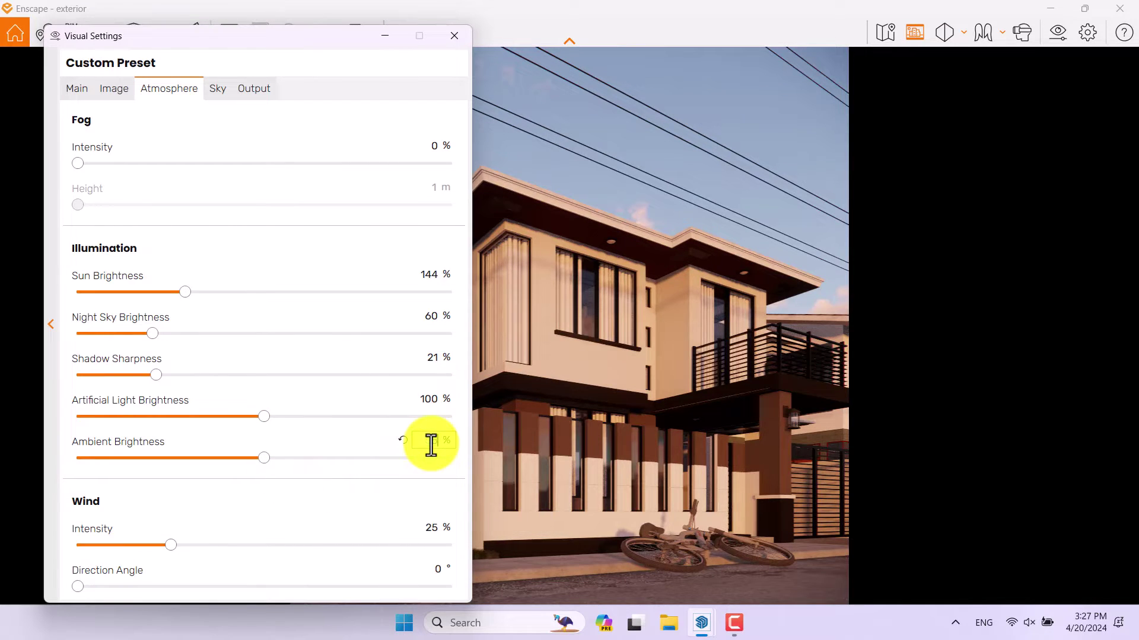
text(6)
click(436, 530)
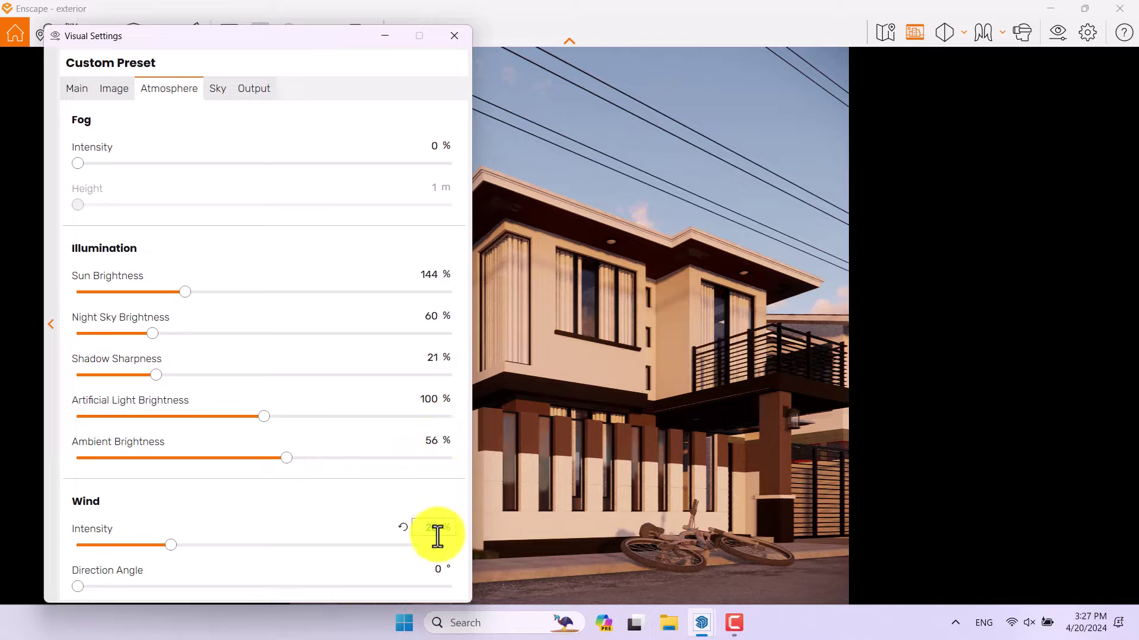
text(0)
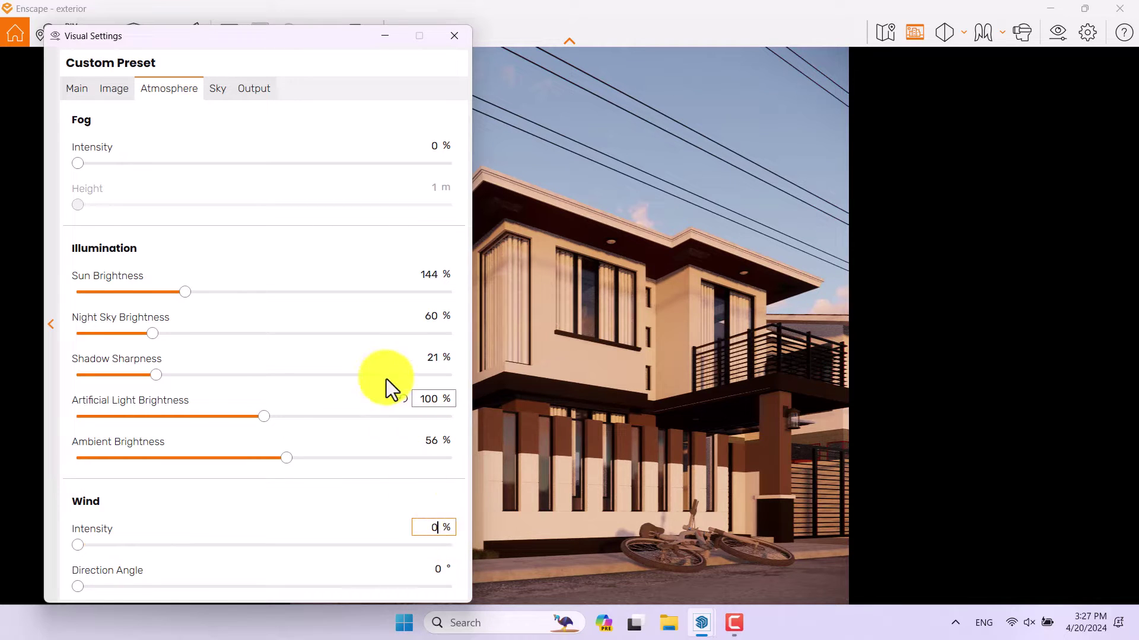
click(114, 89)
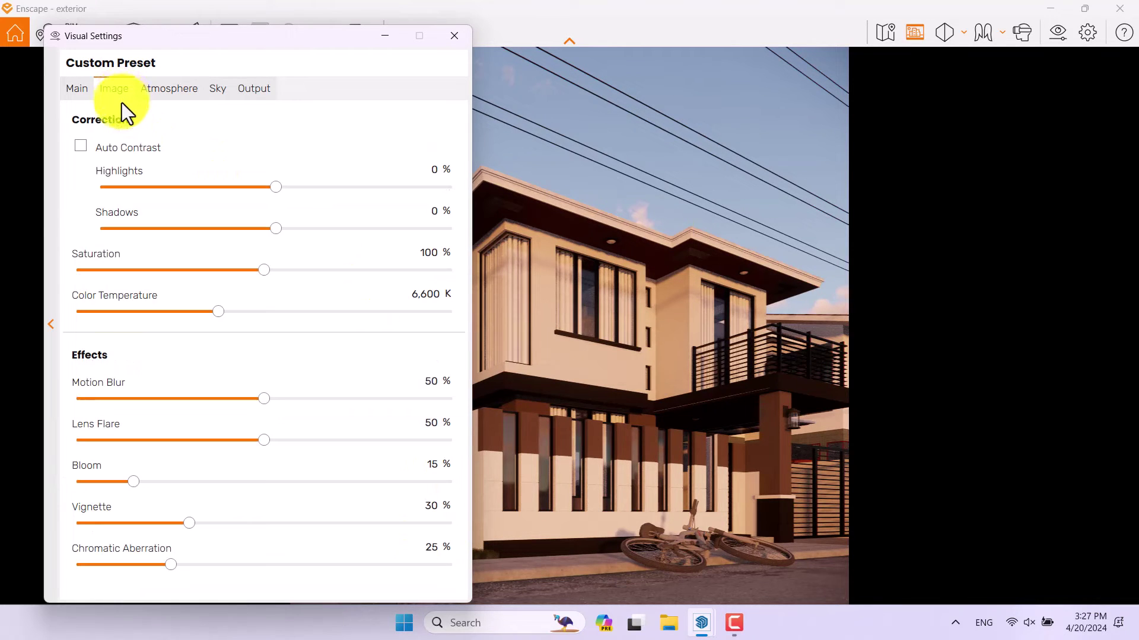
Turn on auto contrast and set the saturation to 101%
click(92, 153)
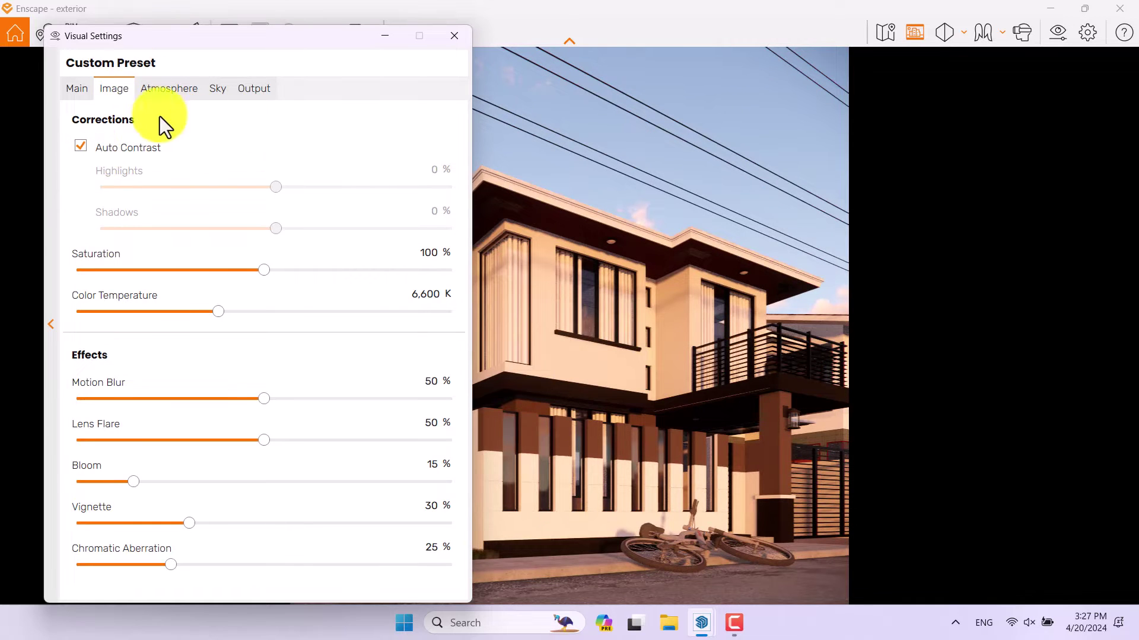
drag(279, 36, 110, 33)
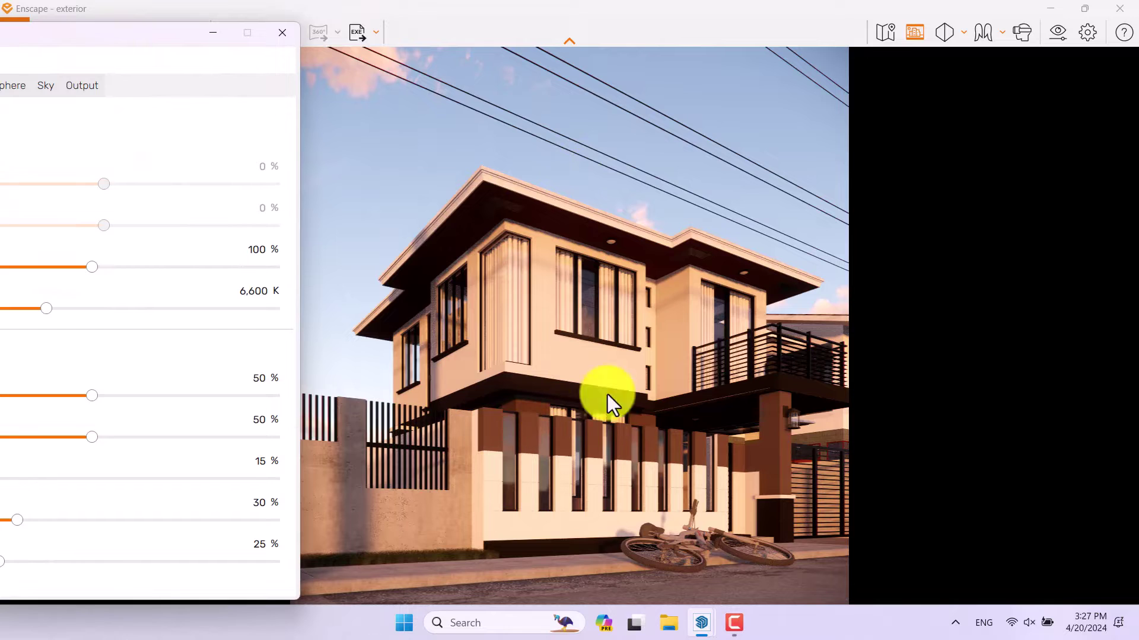
drag(115, 44, 411, 45)
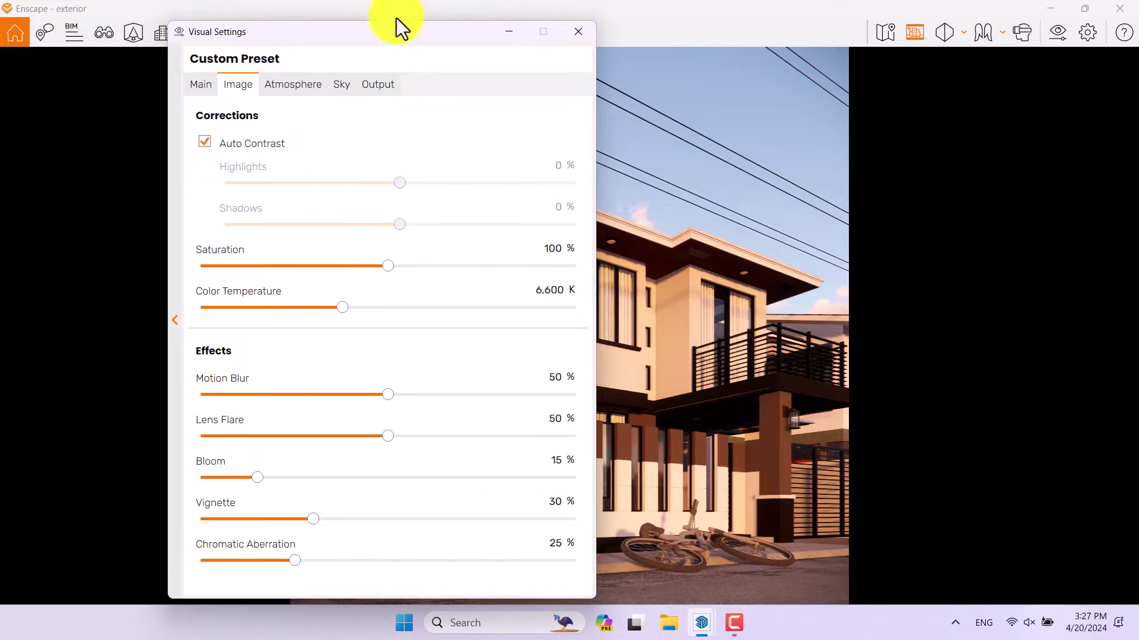
drag(389, 29, 216, 41)
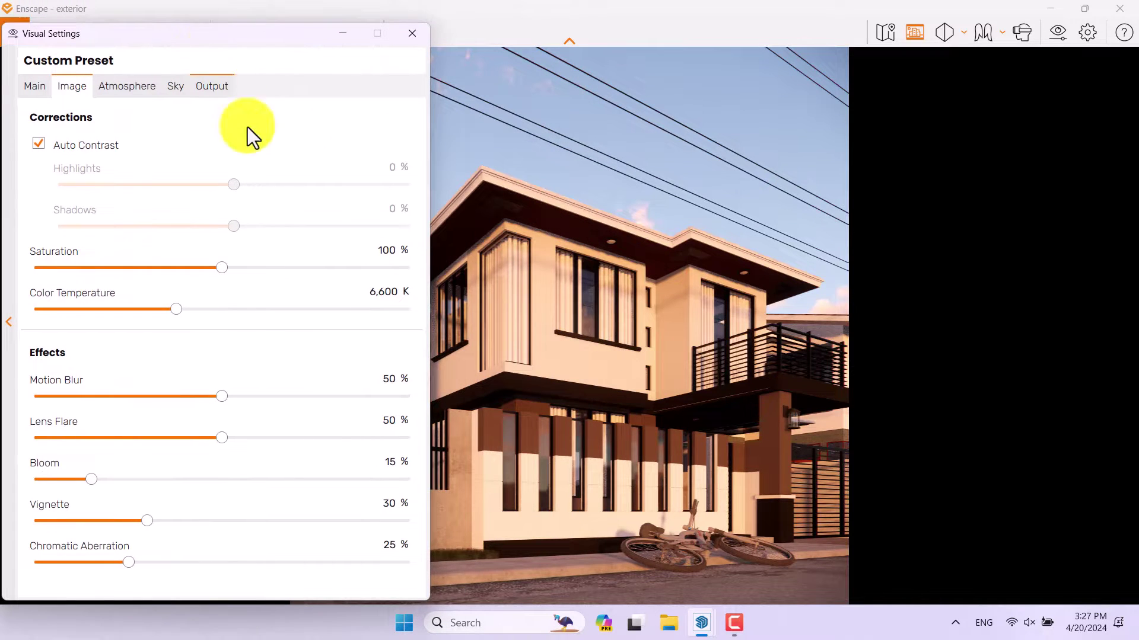
drag(223, 265, 258, 265)
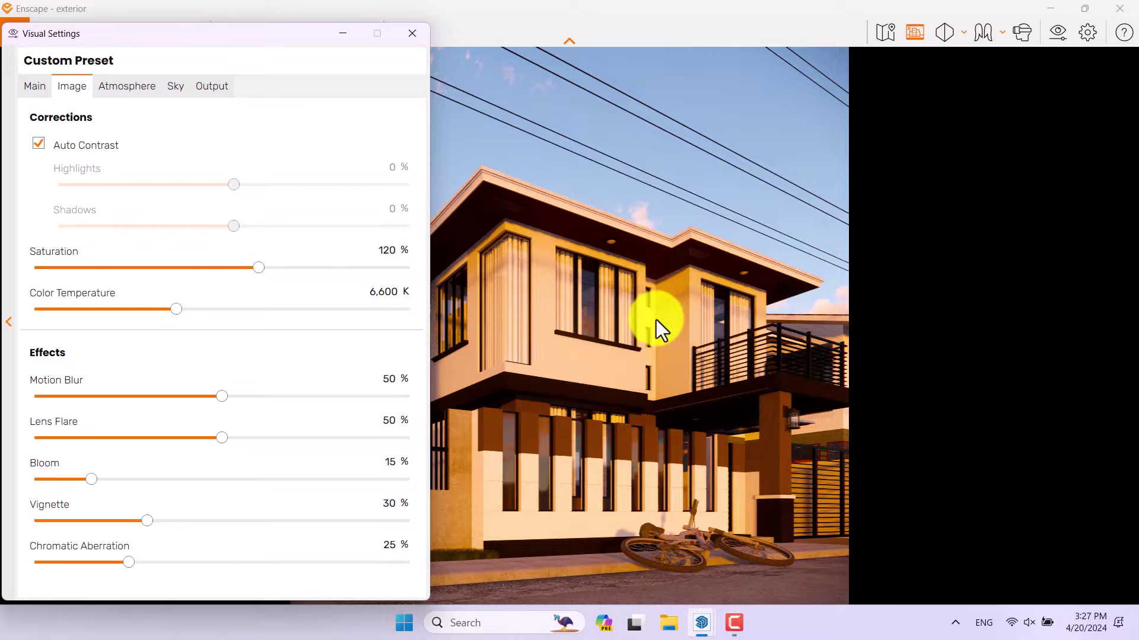
click(393, 249)
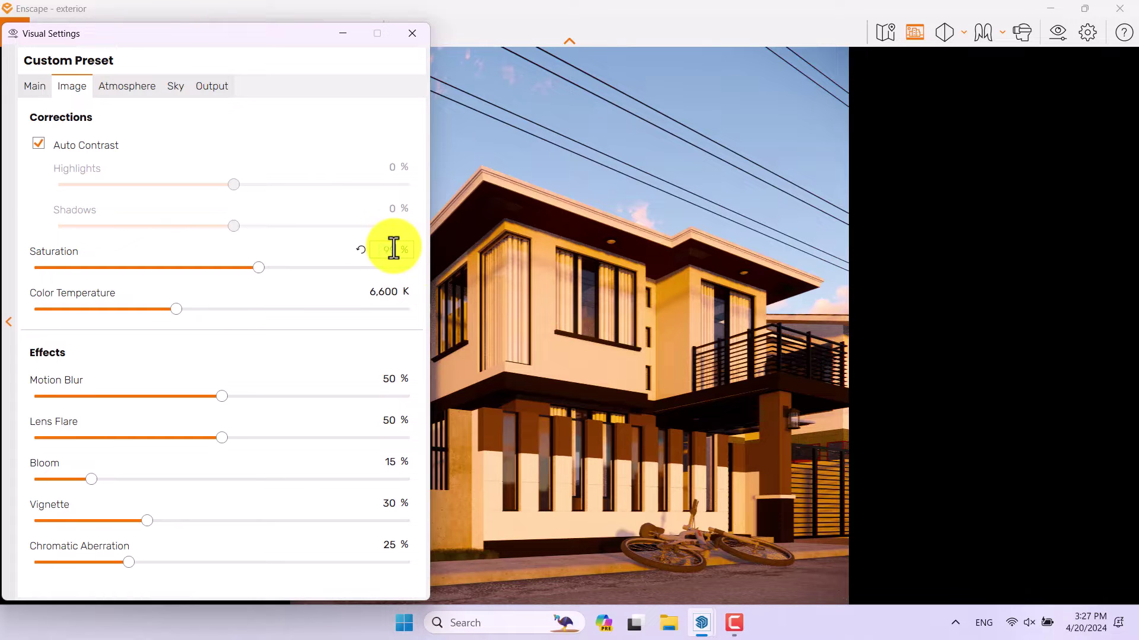
text(99)
key(Return)
drag(383, 253, 415, 254)
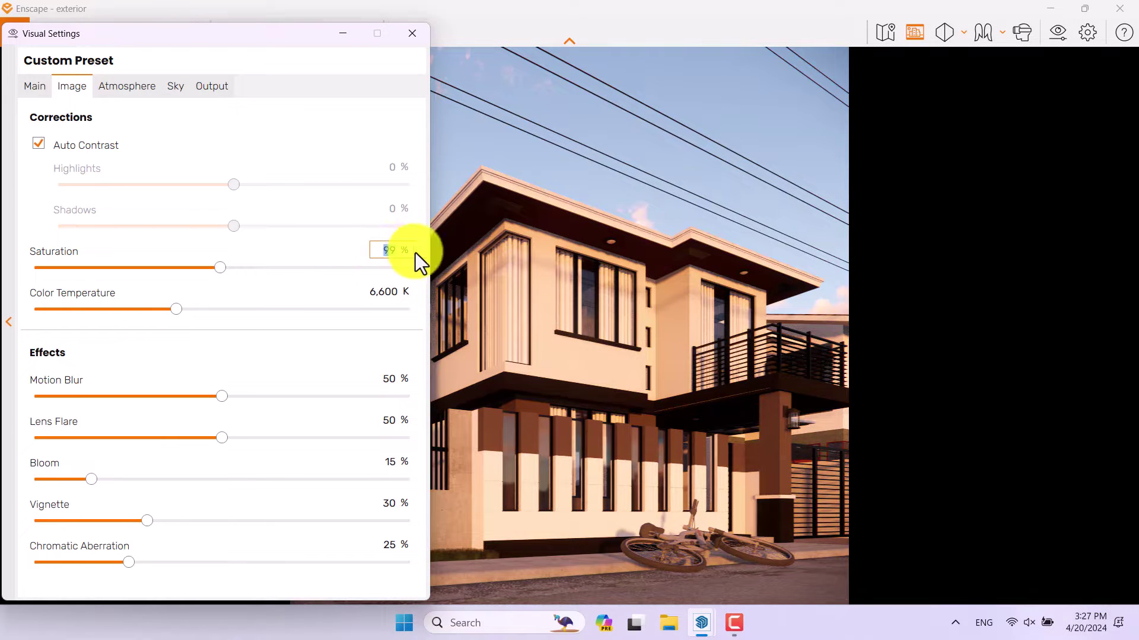
text(101)
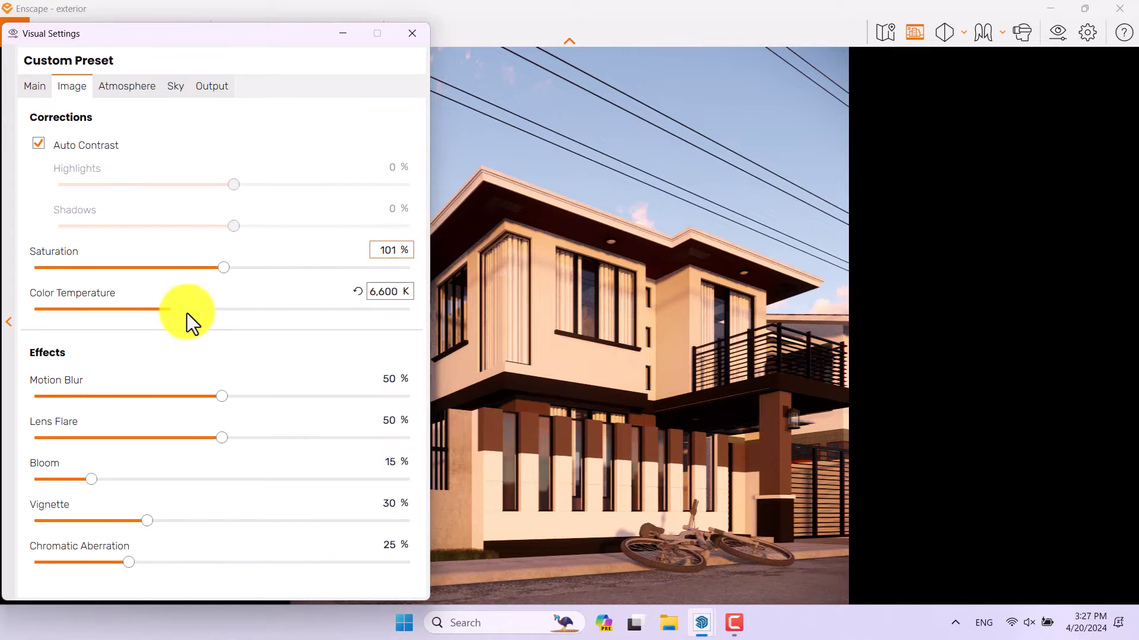
Set colour temperature 7,200 K, bloom 6%, lens flare 25%, vignette 18%, chromatic aberration 5%
drag(180, 312, 342, 305)
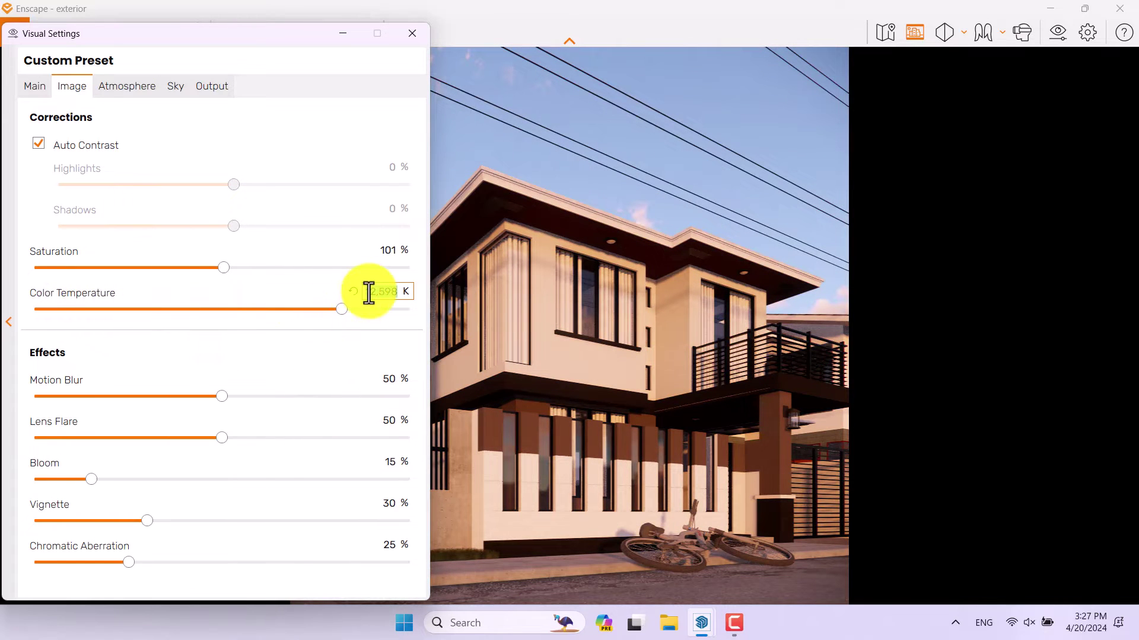
text(7200)
key(Return)
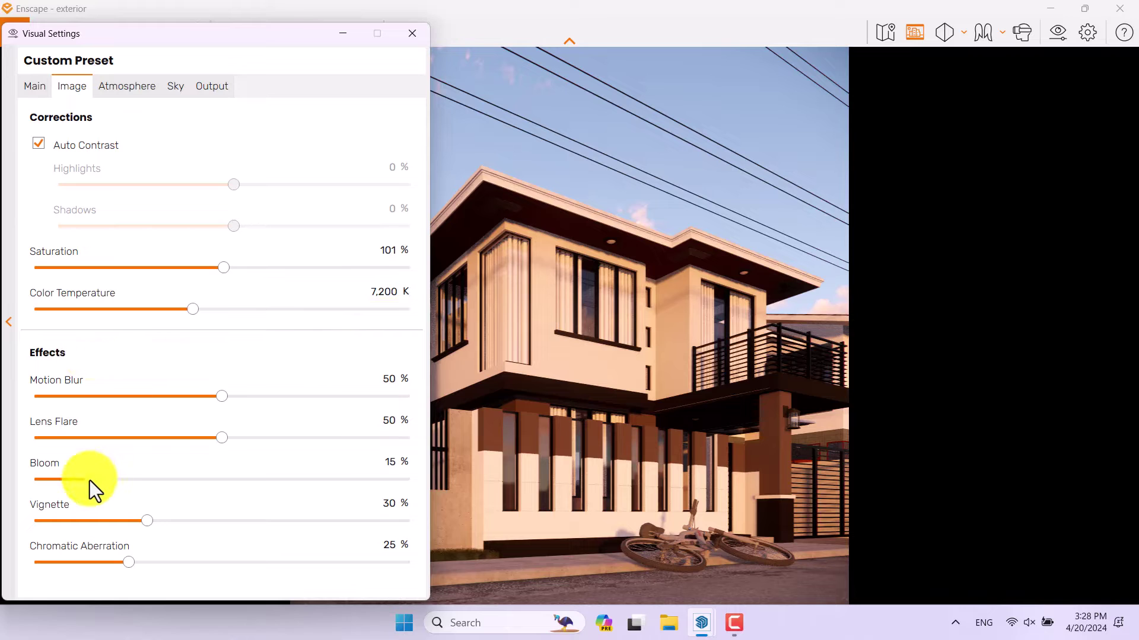
drag(91, 479, 56, 480)
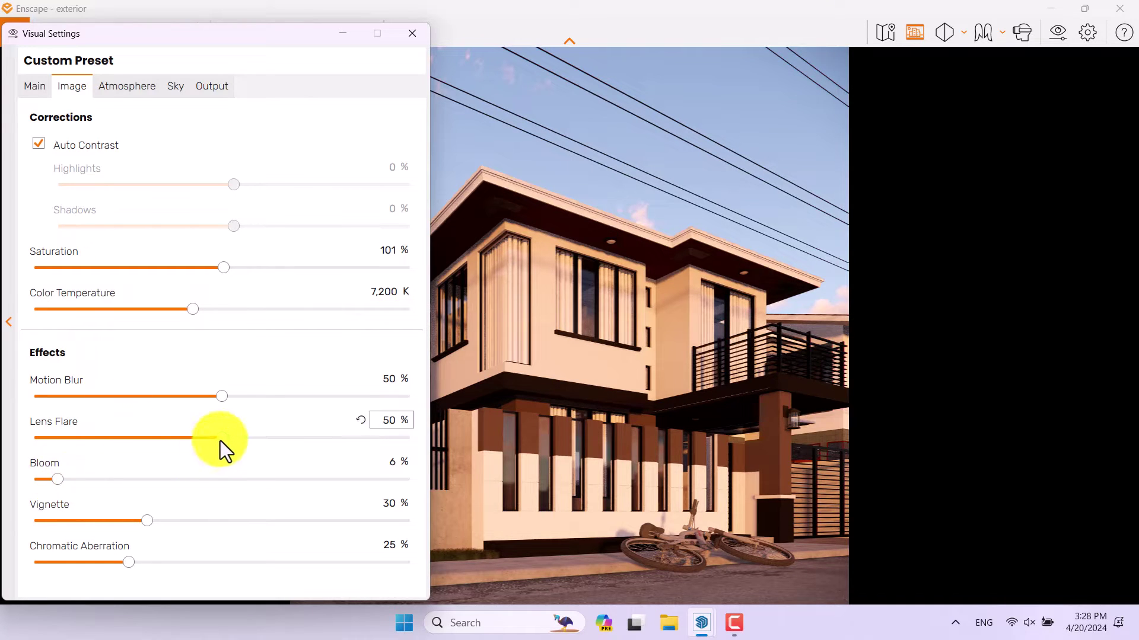
drag(220, 440, 126, 445)
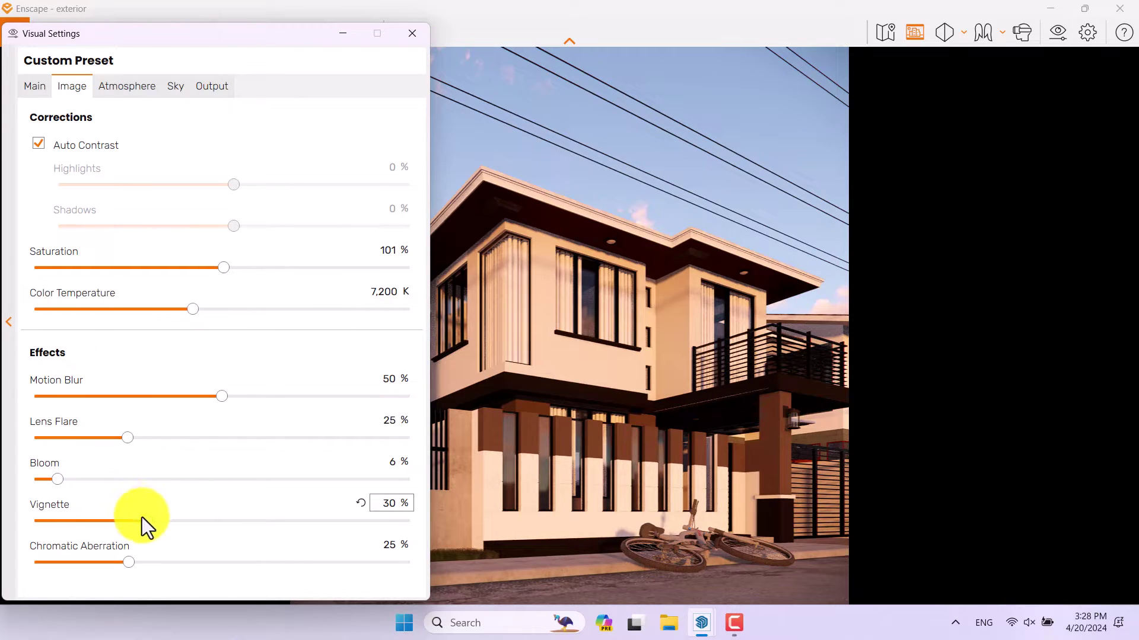
drag(146, 522, 290, 521)
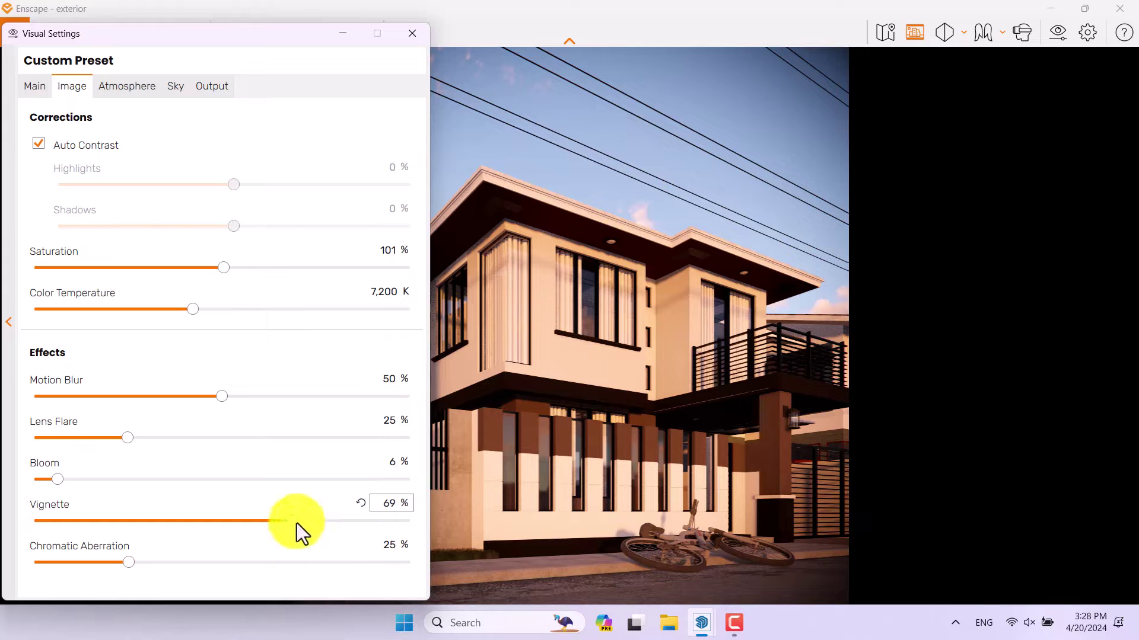
drag(293, 523, 102, 532)
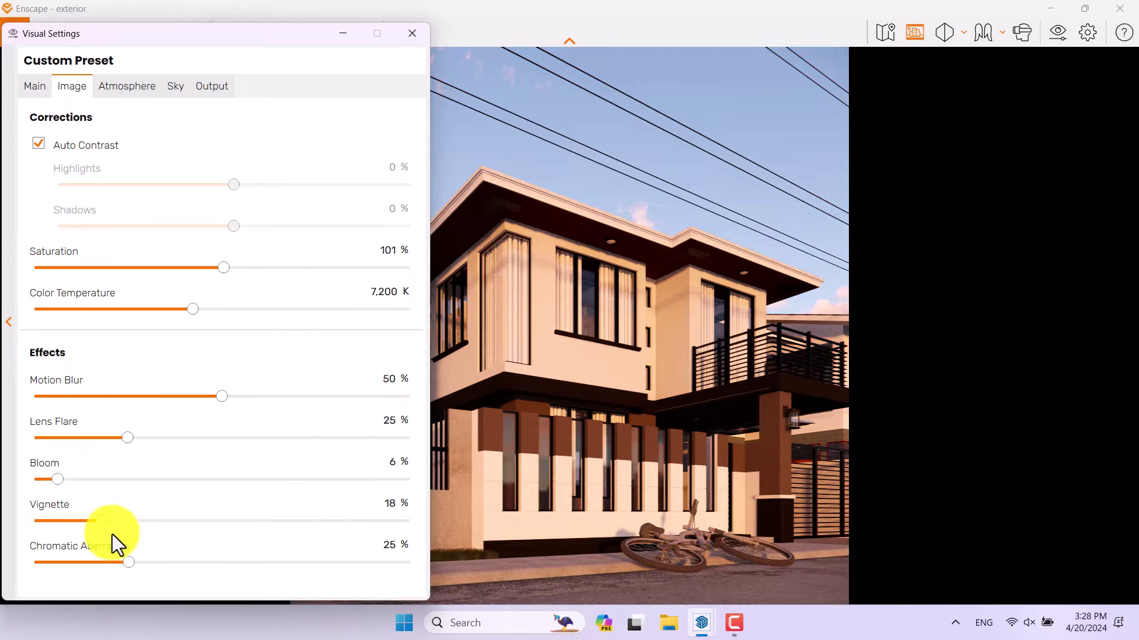
drag(127, 565, 53, 565)
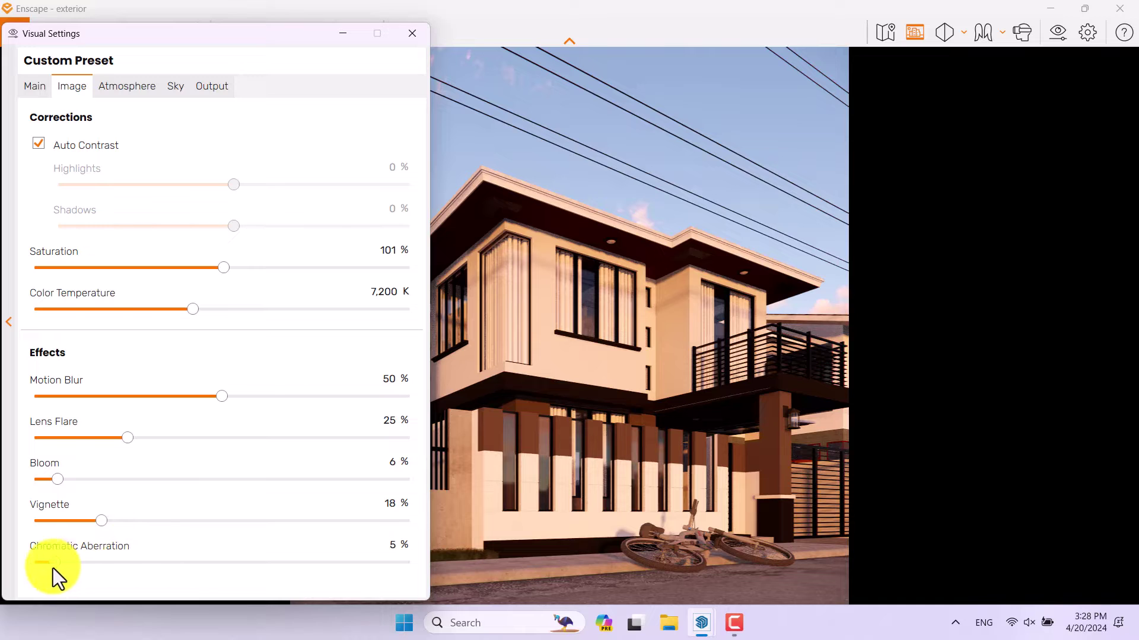
Add depth of field blur, switch to manual focus and set the focal point to 10.48 m
click(33, 87)
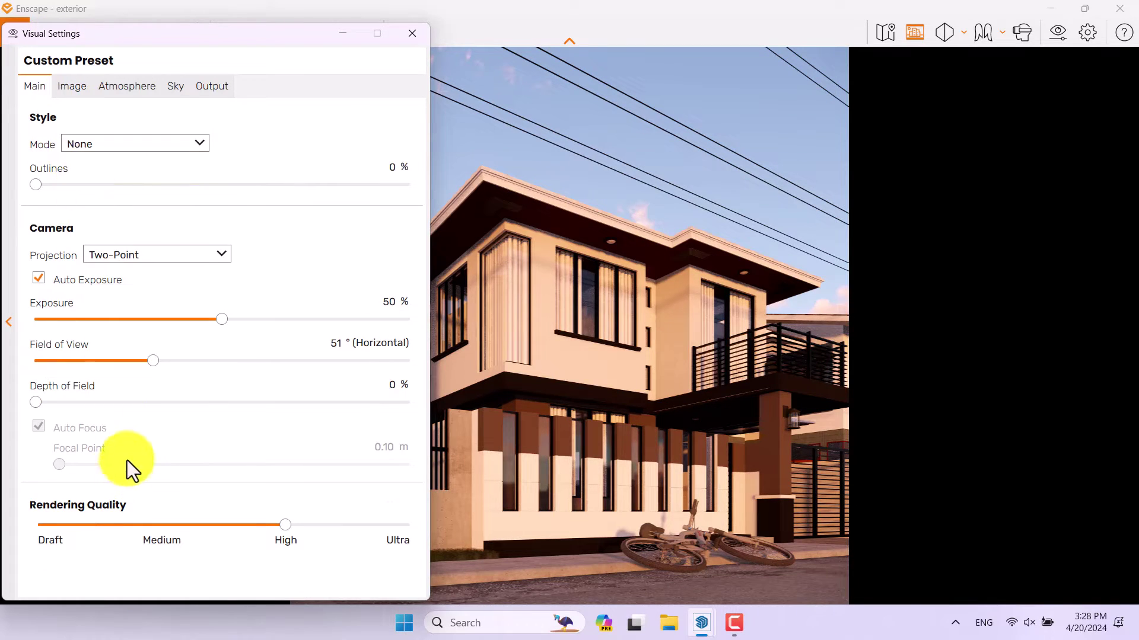
mouse_move(95, 525)
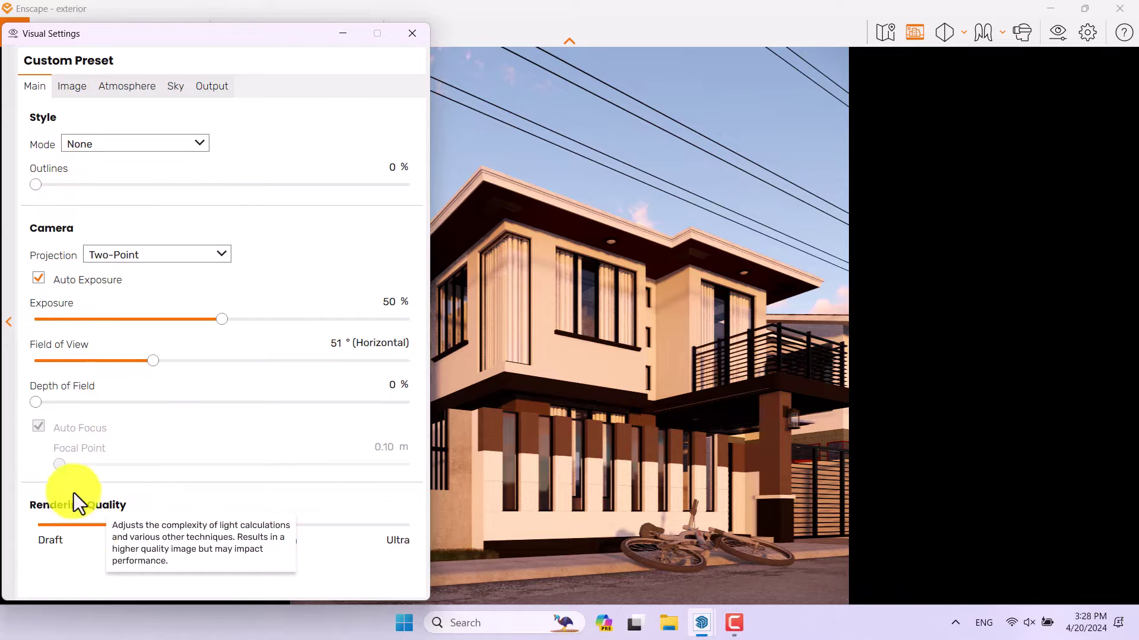
mouse_move(39, 402)
drag(39, 402, 105, 403)
click(61, 428)
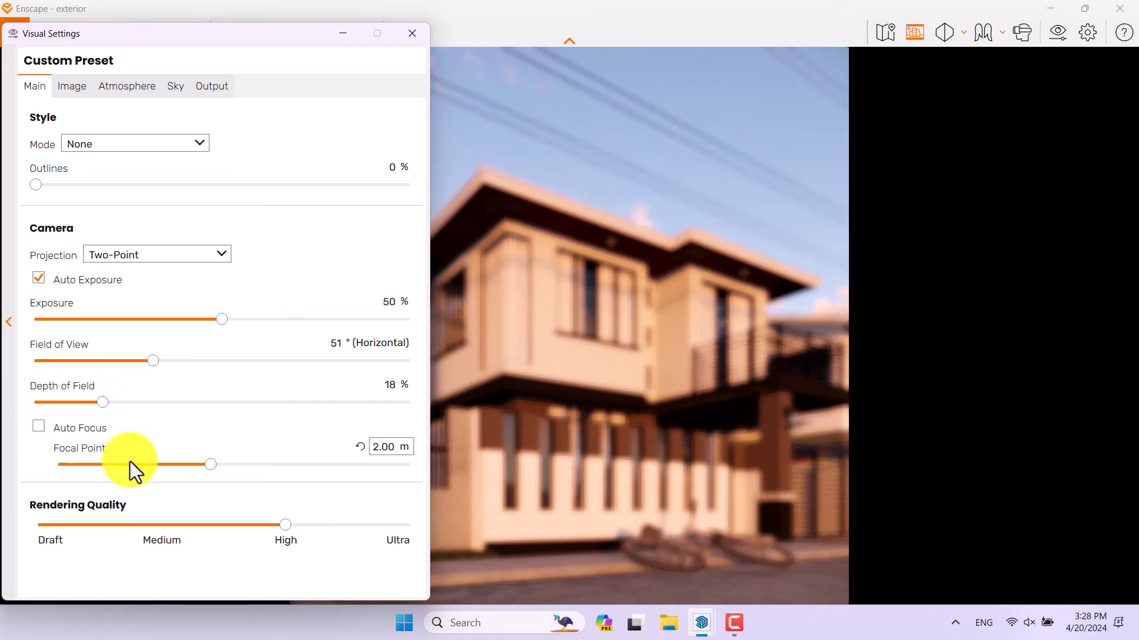
drag(210, 465, 295, 468)
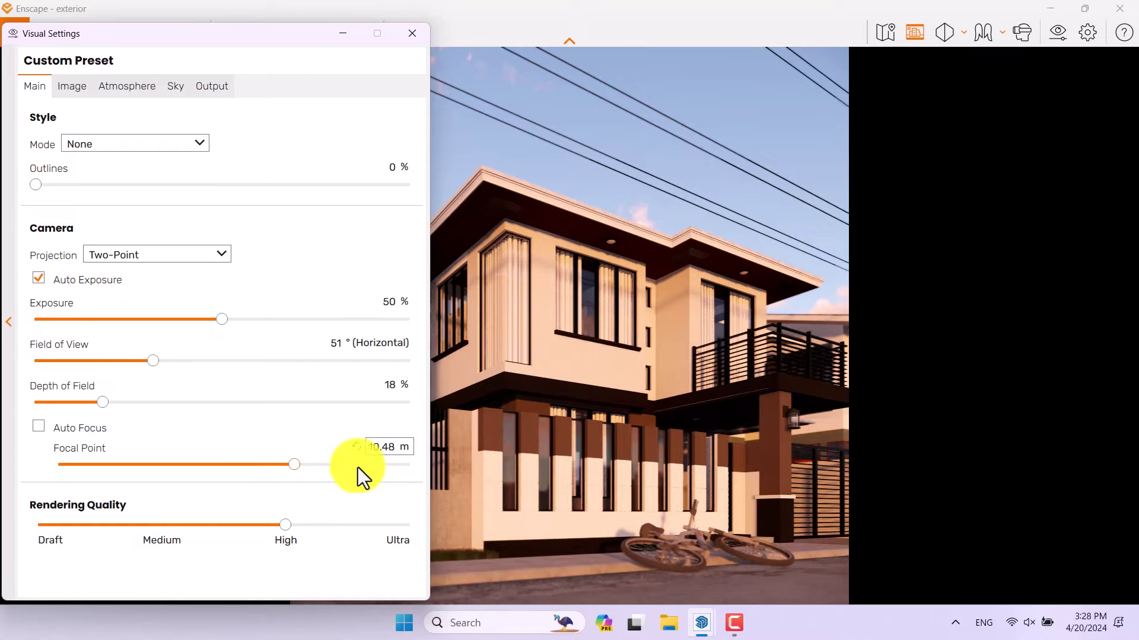
Enter a smaller depth of field value and close Visual Settings
drag(105, 404, 158, 404)
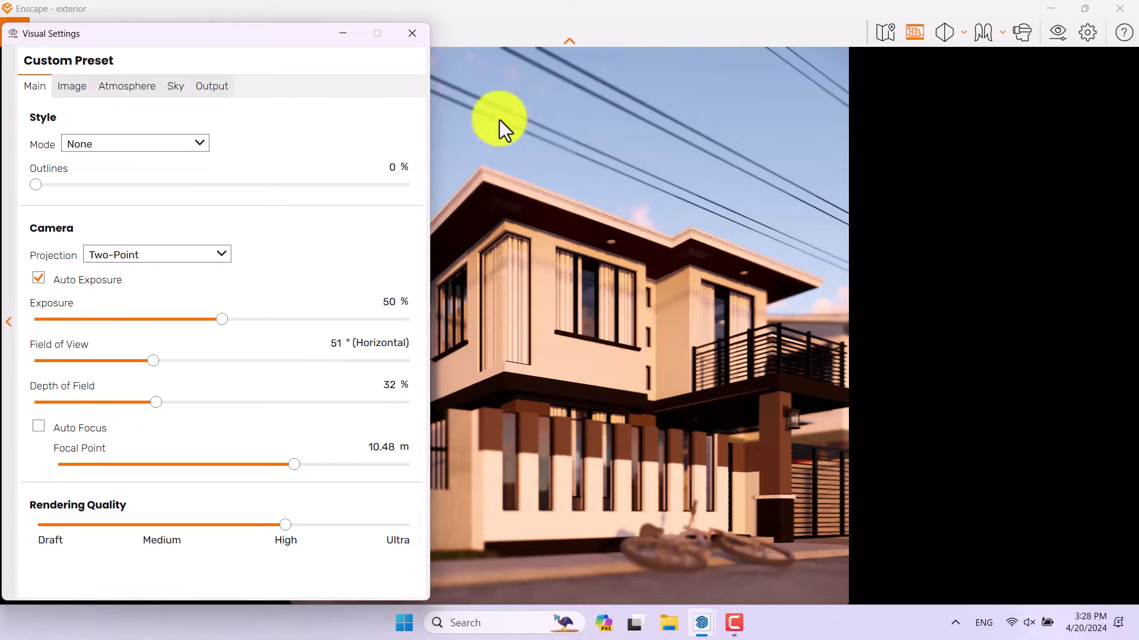
click(387, 380)
key(BackSpace)
key(Return)
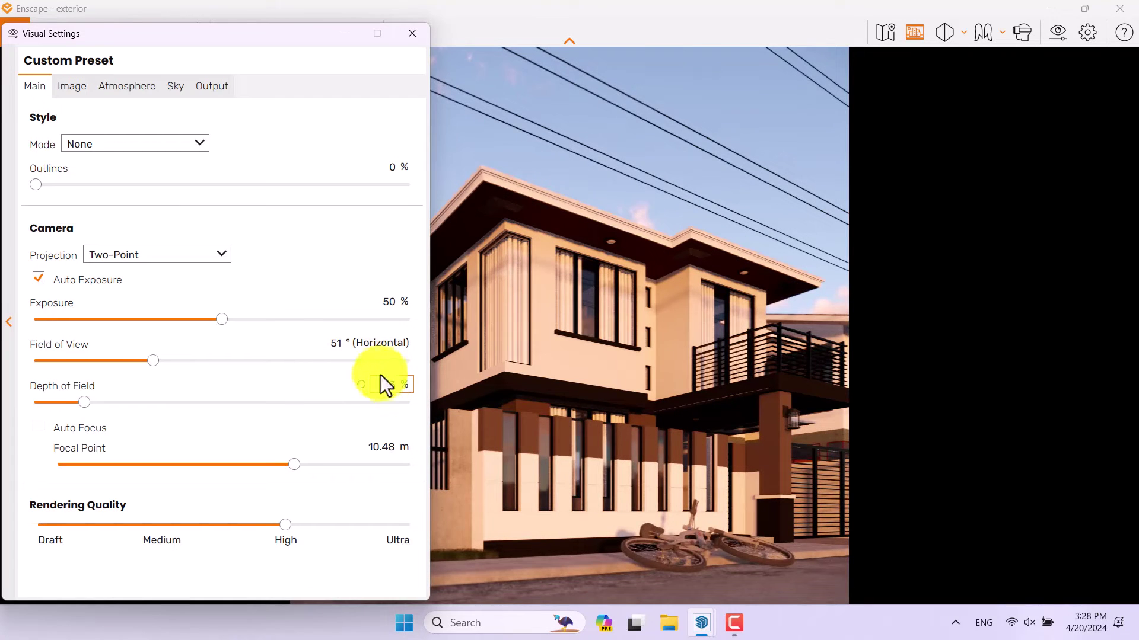
click(412, 34)
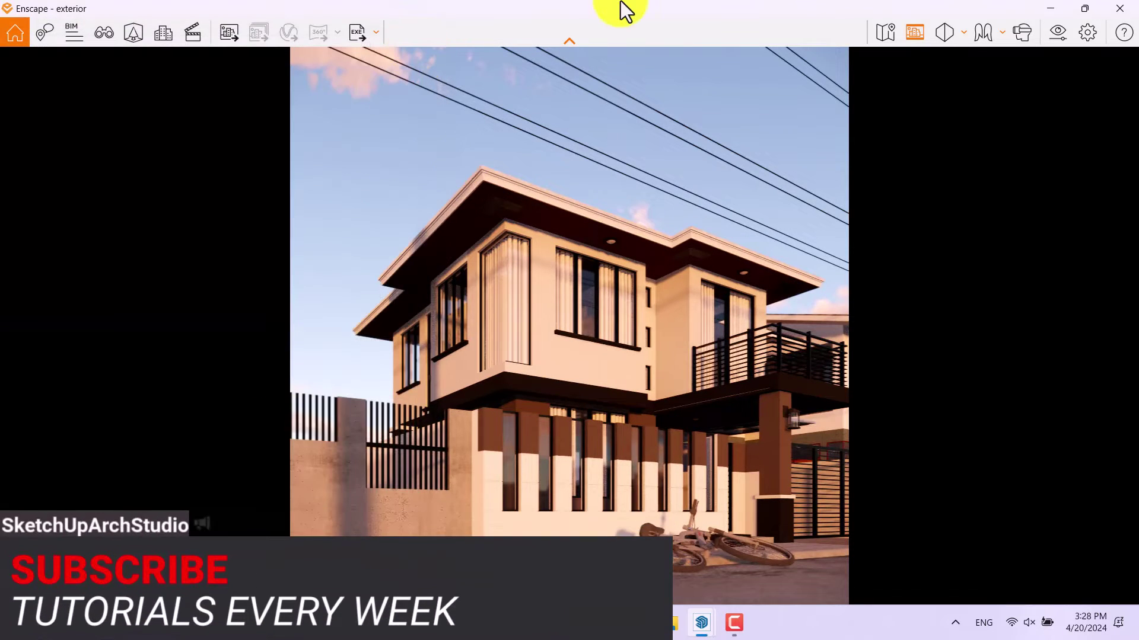
Dock Enscape on the right, SketchUp on the left, and frame the bicycle by the street
drag(623, 11, 1136, 308)
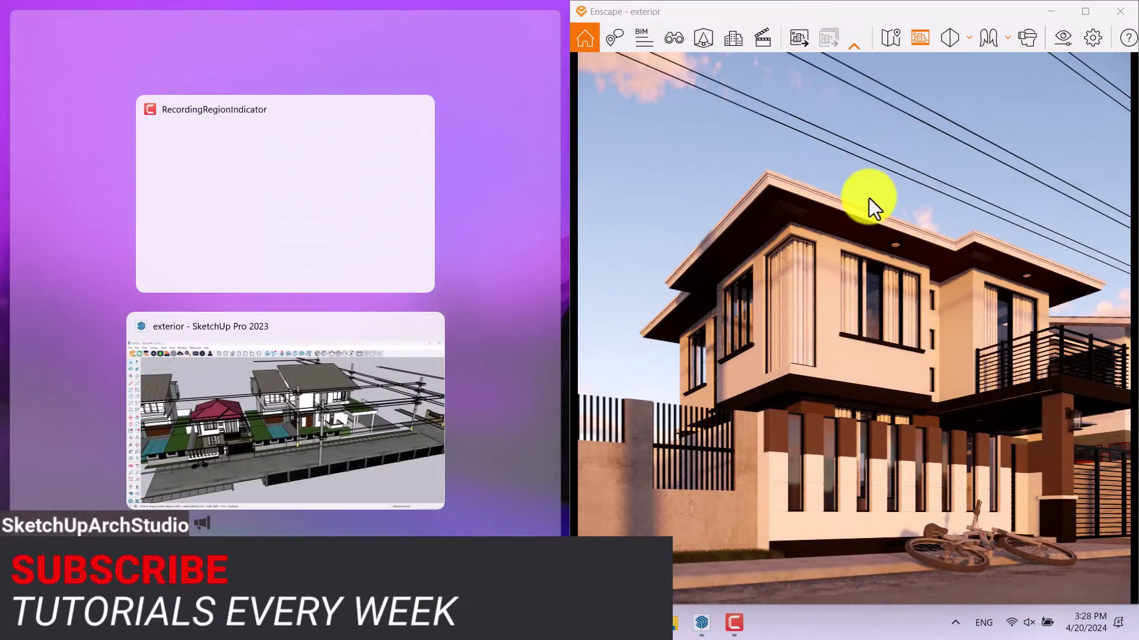
click(234, 397)
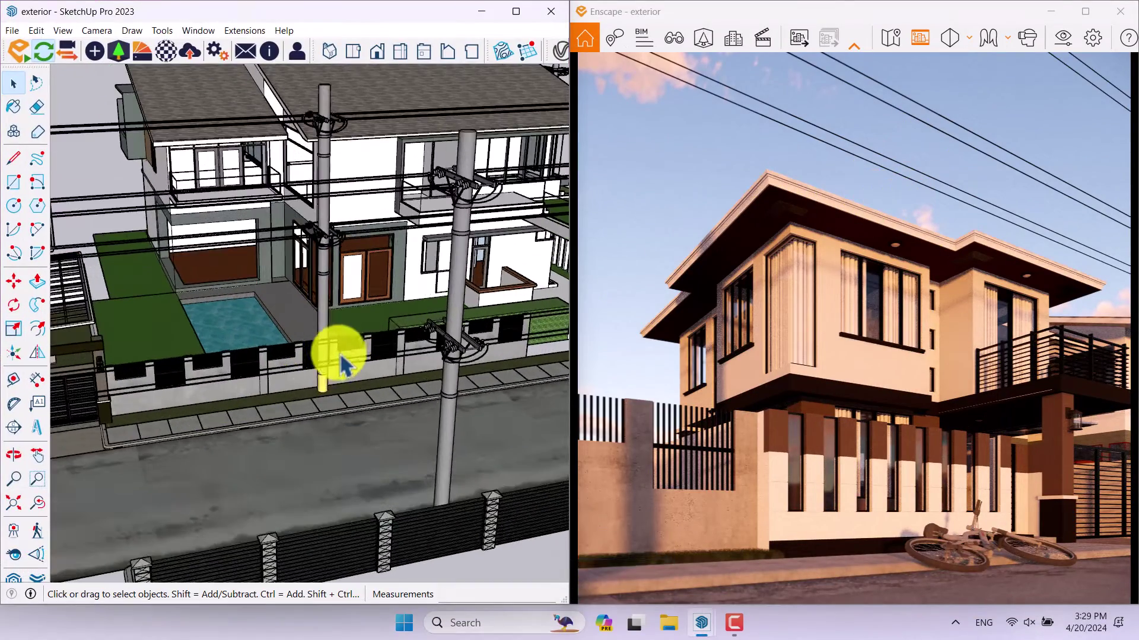
scroll(419, 293, down, 4)
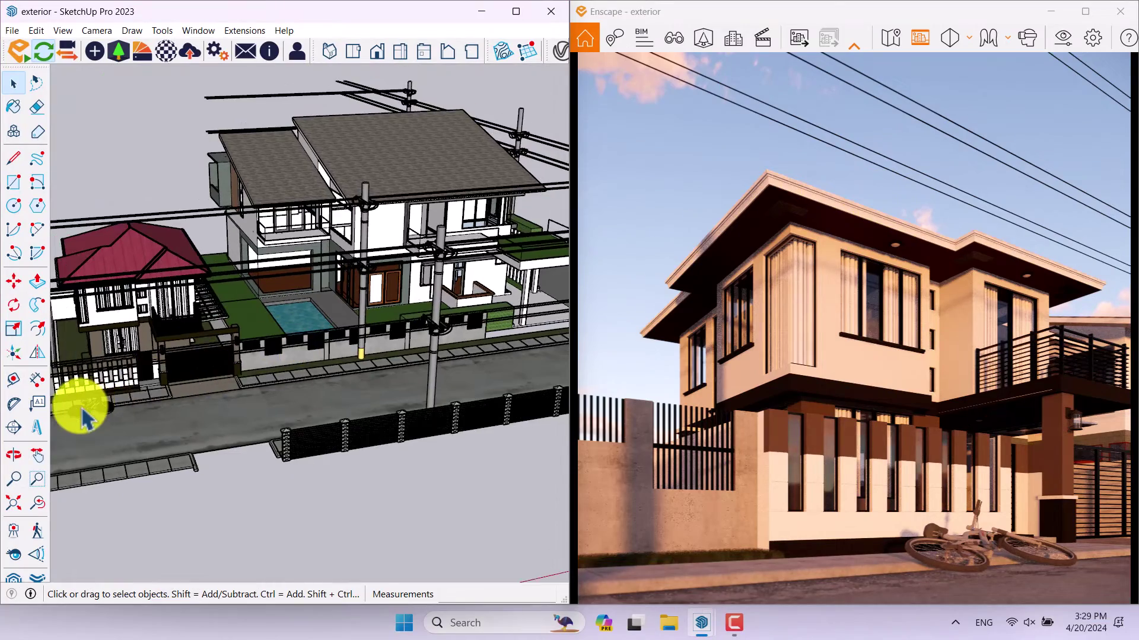
scroll(83, 415, up, 8)
middle_drag(81, 408, 265, 381)
mouse_move(305, 419)
shift+middle_down()
mouse_move(413, 386)
mouse_move(315, 411)
mouse_move(249, 458)
shift+middle_up()
scroll(315, 399, up, 5)
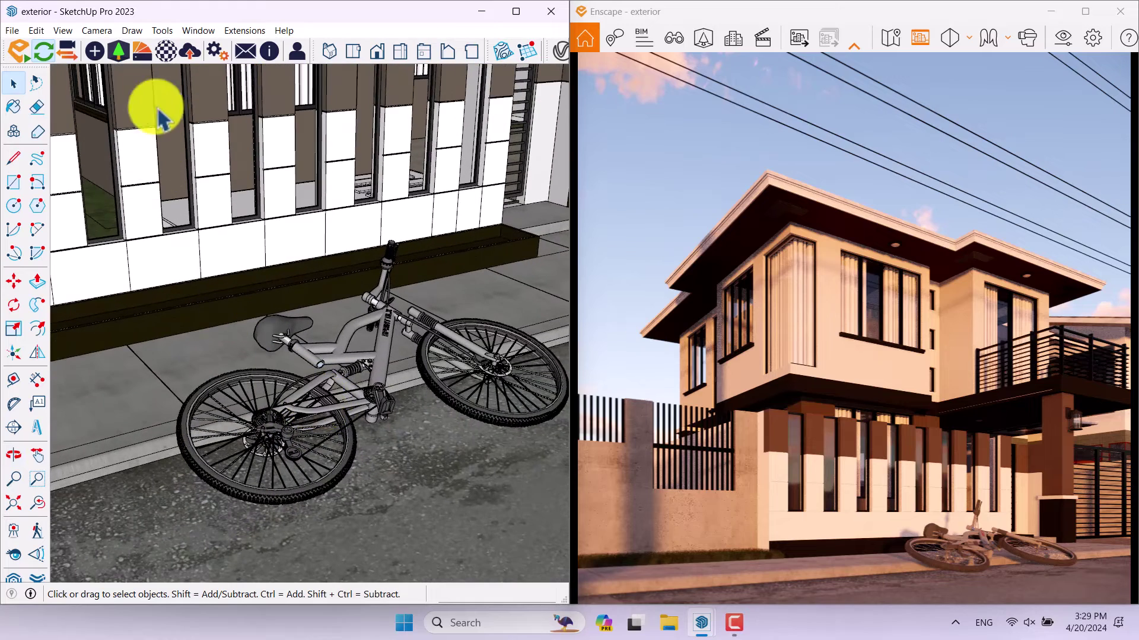
Choose Paint Bucket's Sample Paint mode and open the Enscape Material Editor
click(16, 112)
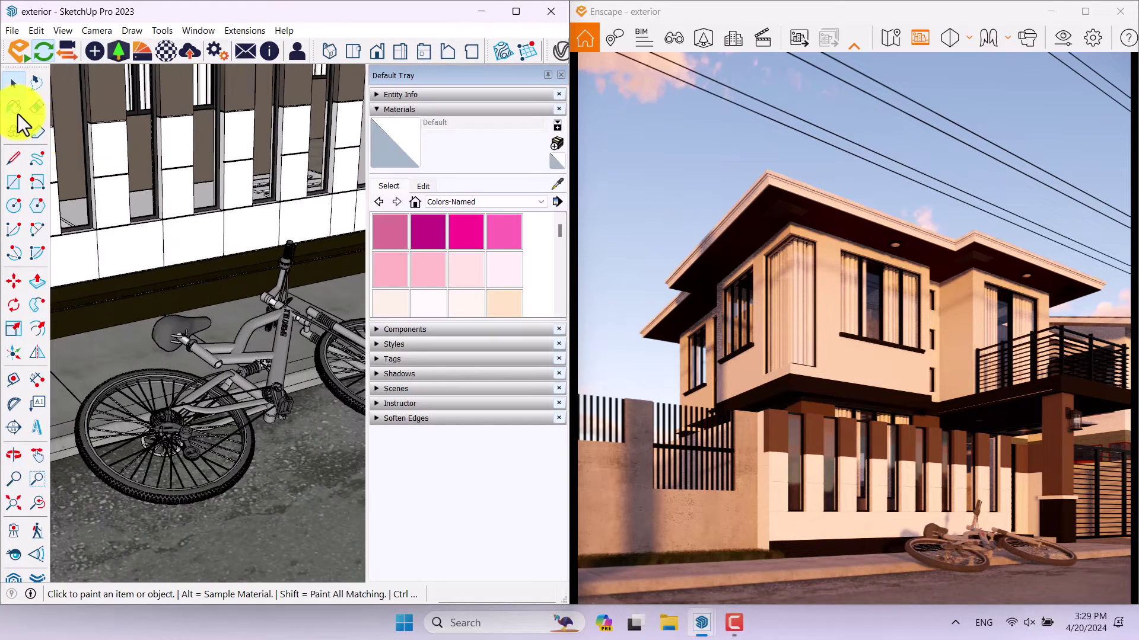
click(557, 183)
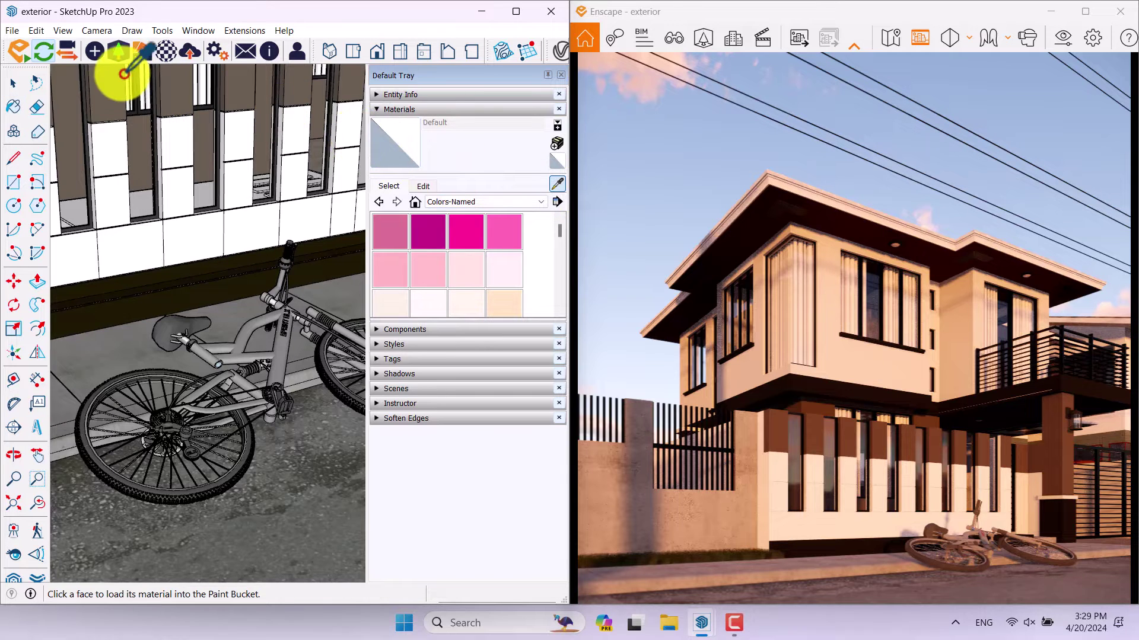
click(162, 54)
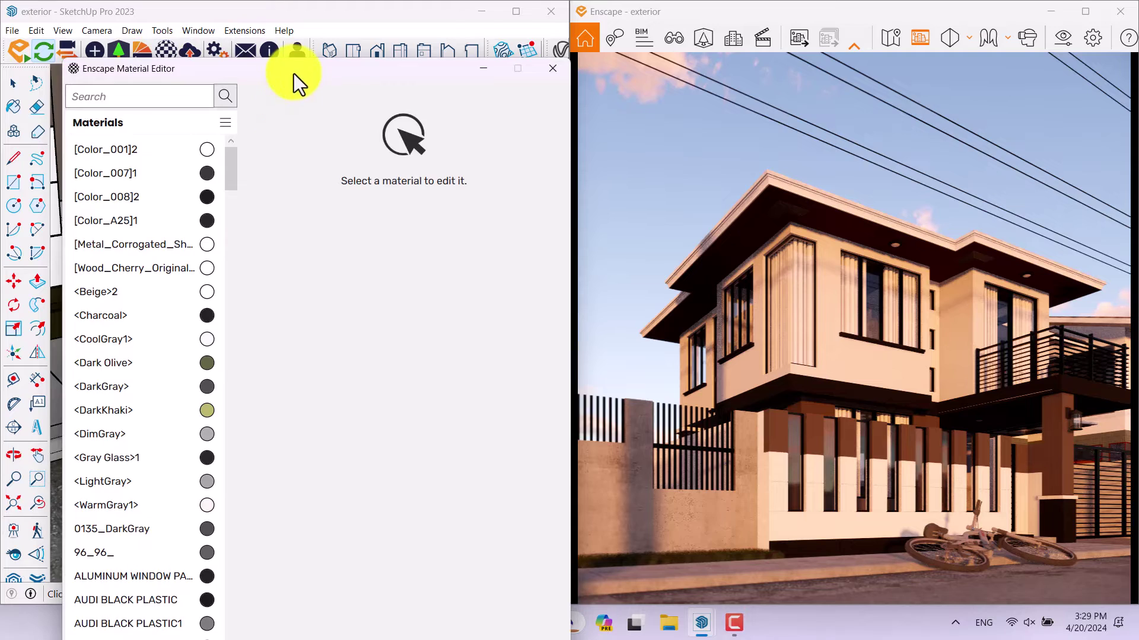
Sample the bike frame to load BIKE BODY into the Enscape Material Editor
drag(294, 73, 190, 597)
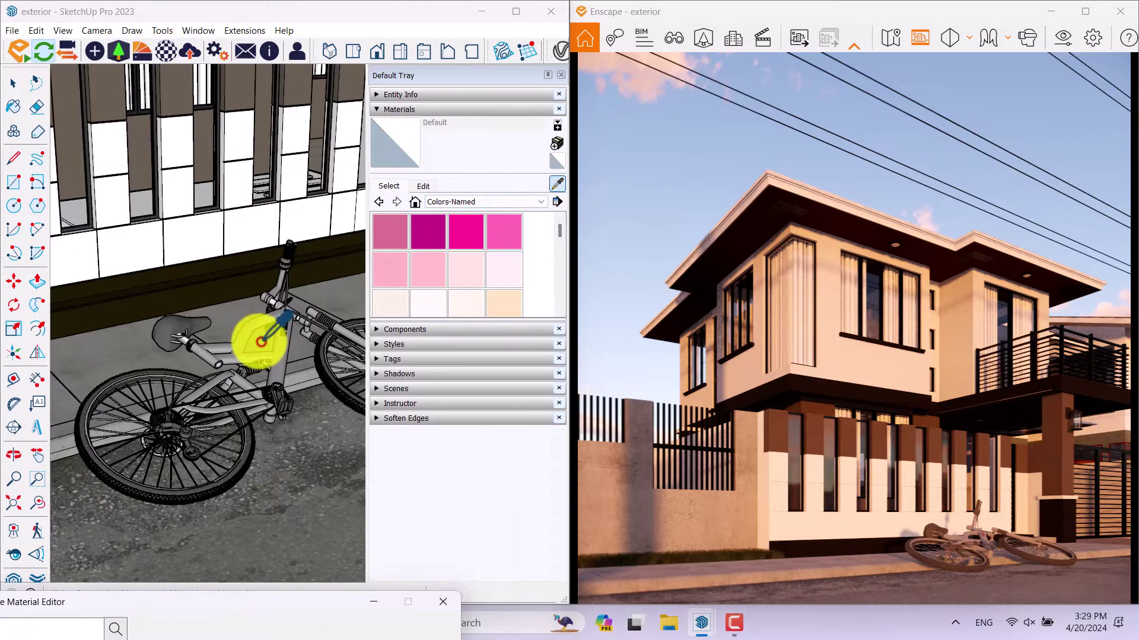
scroll(261, 342, up, 5)
scroll(180, 348, up, 1)
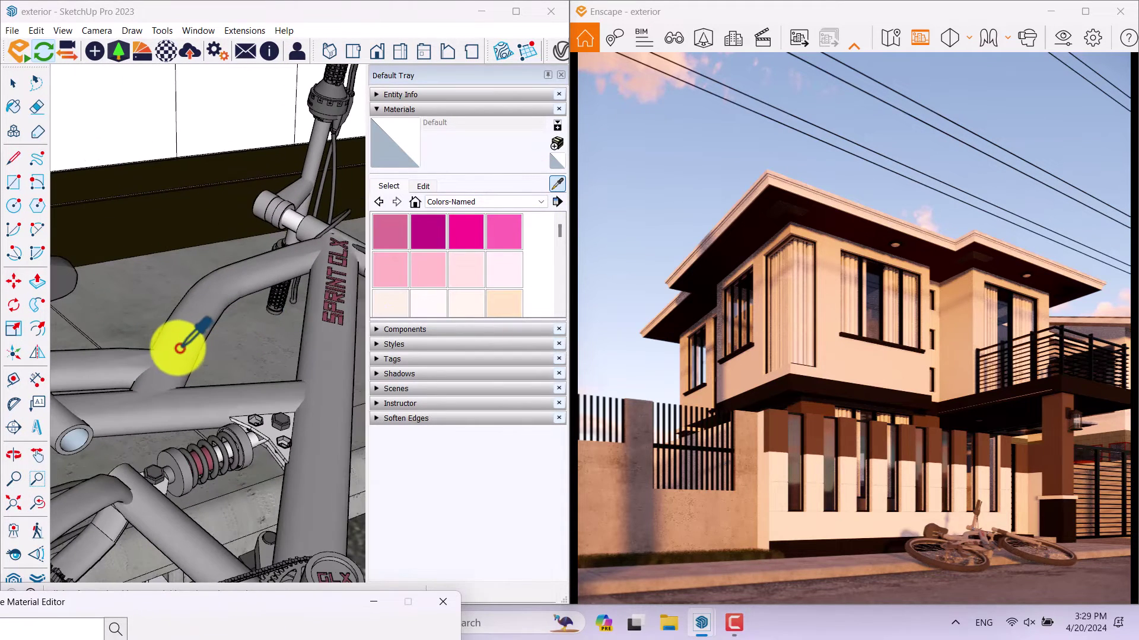
click(179, 348)
drag(179, 604, 244, 101)
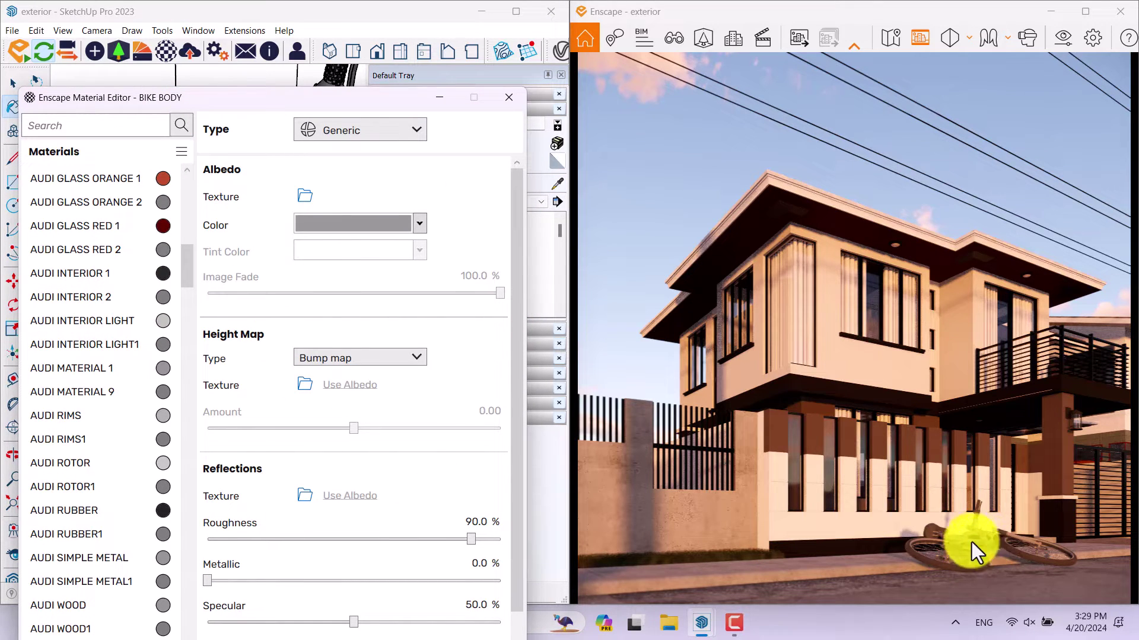
Try several albedo colours for BIKE BODY and settle on mid-grey
click(411, 230)
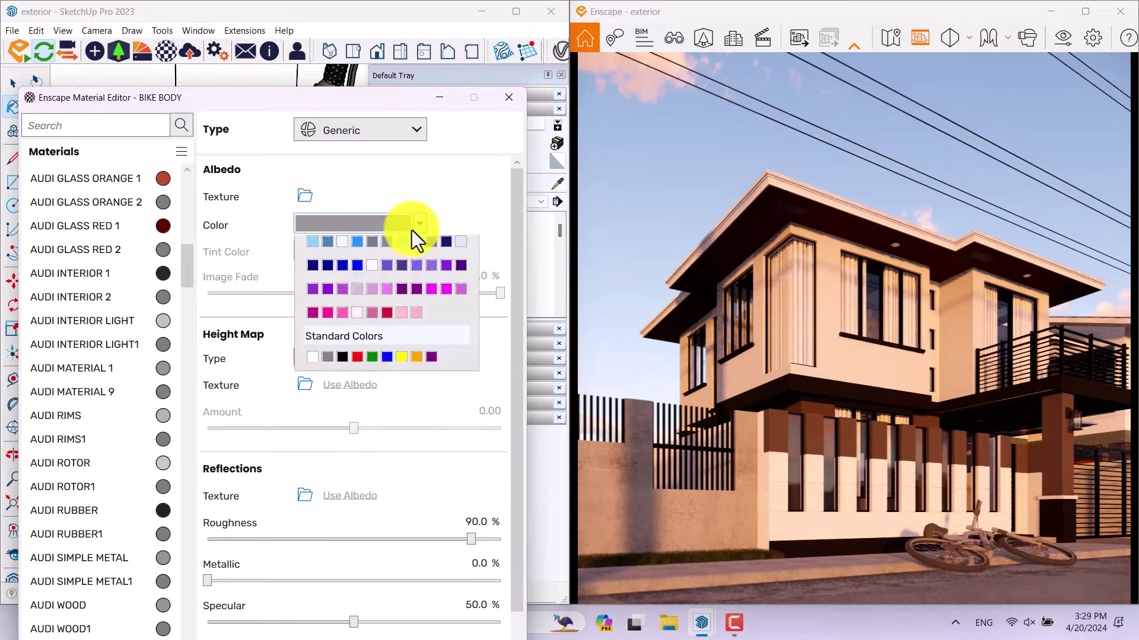
click(427, 418)
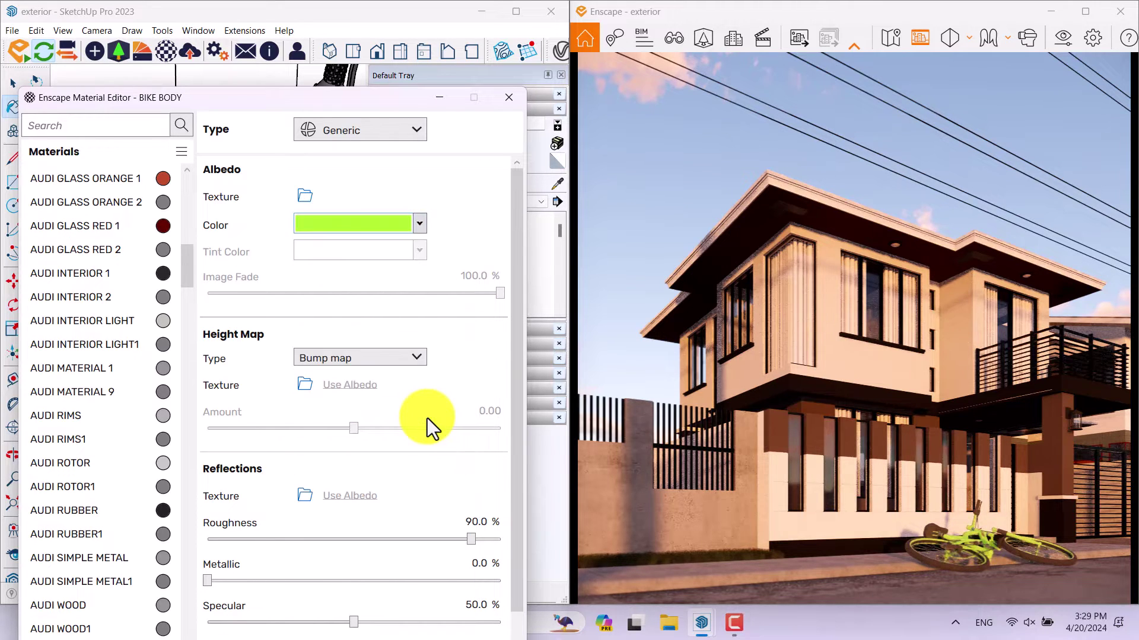
click(404, 232)
click(314, 300)
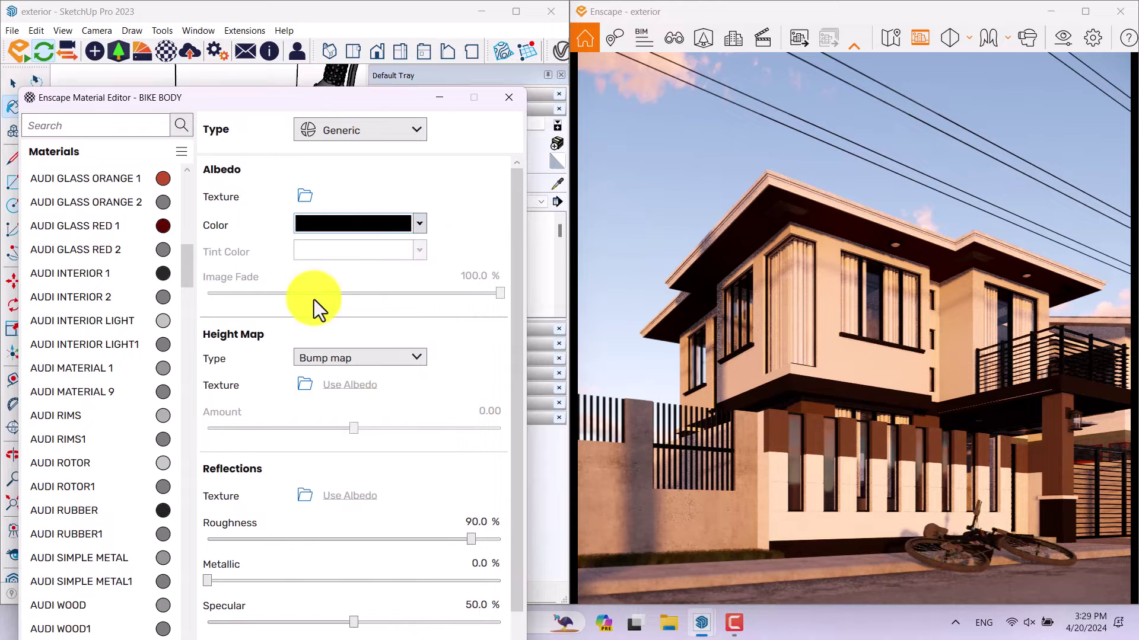
click(383, 236)
click(359, 295)
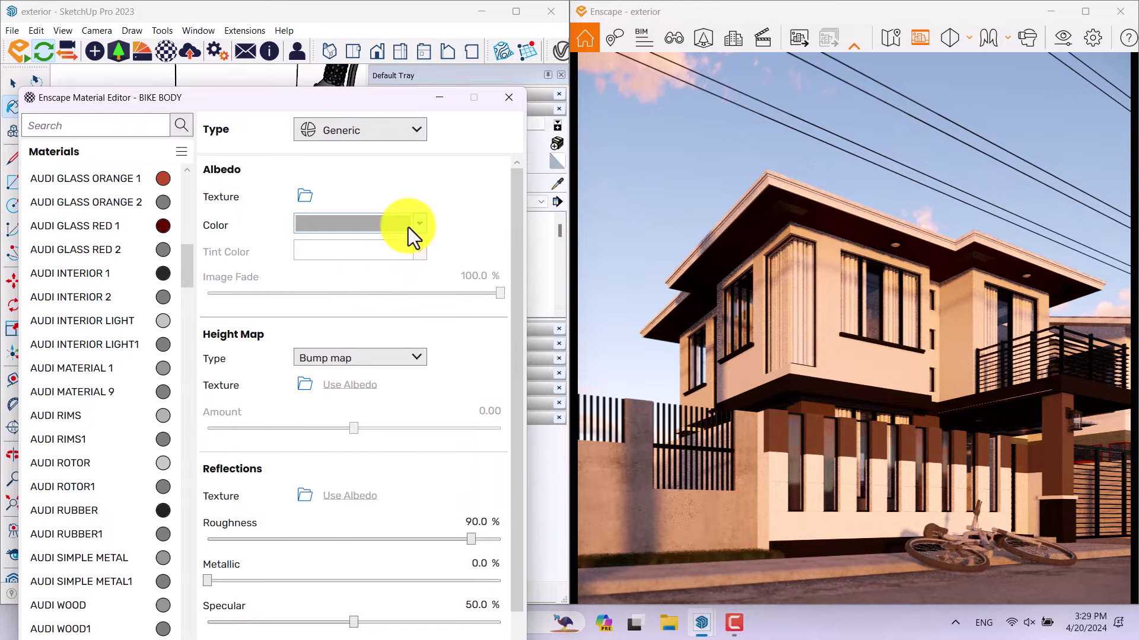
click(408, 226)
click(459, 299)
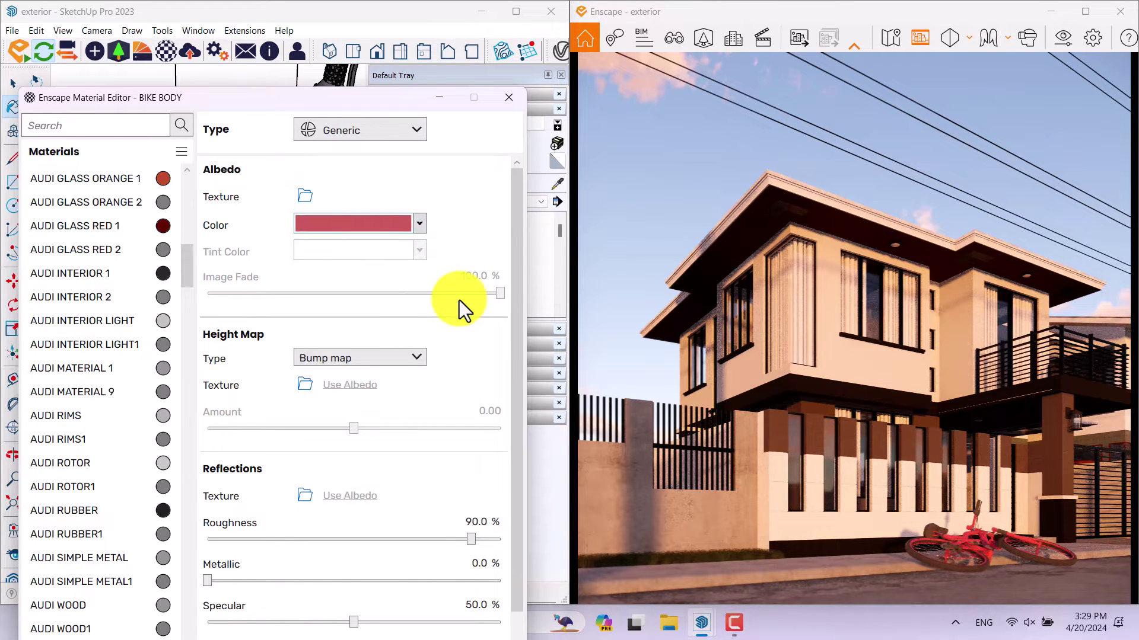
click(365, 225)
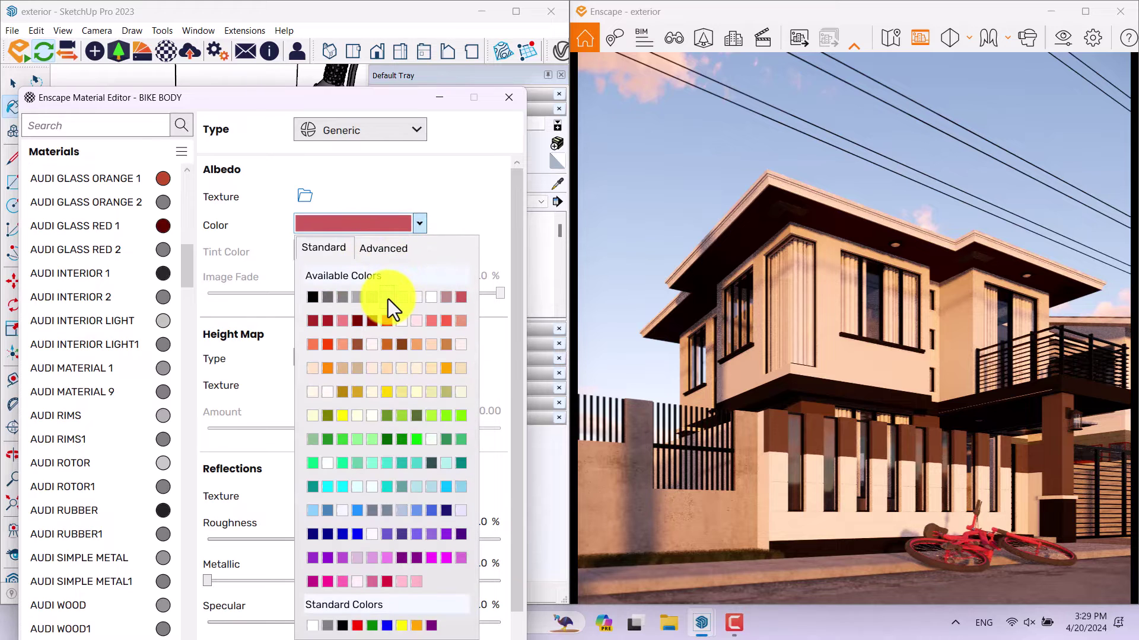
click(388, 299)
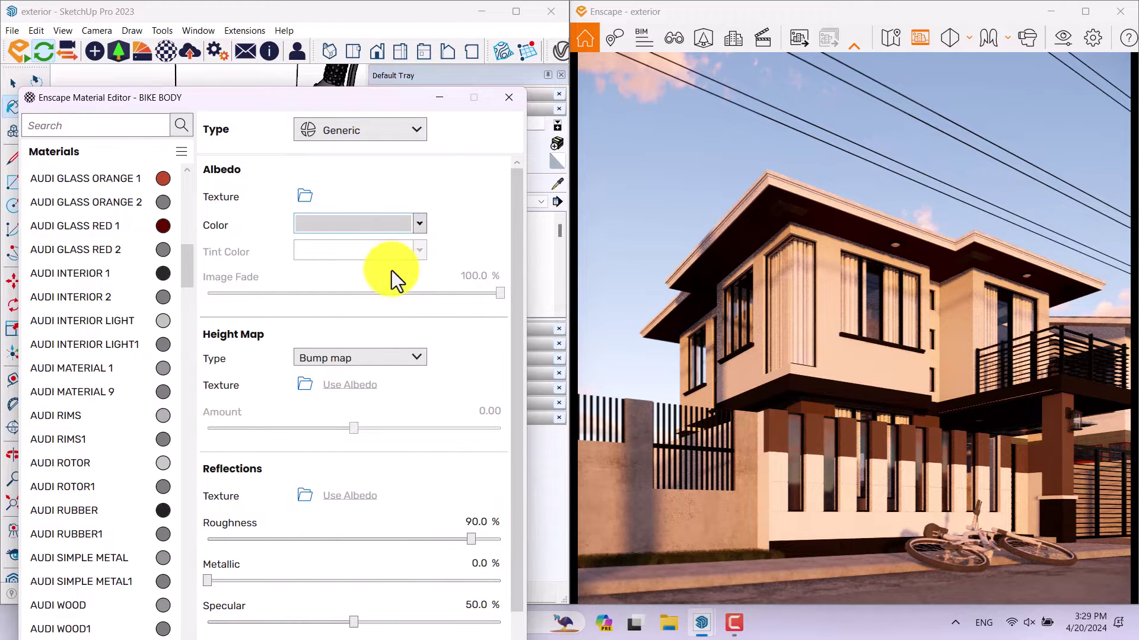
click(393, 225)
click(353, 305)
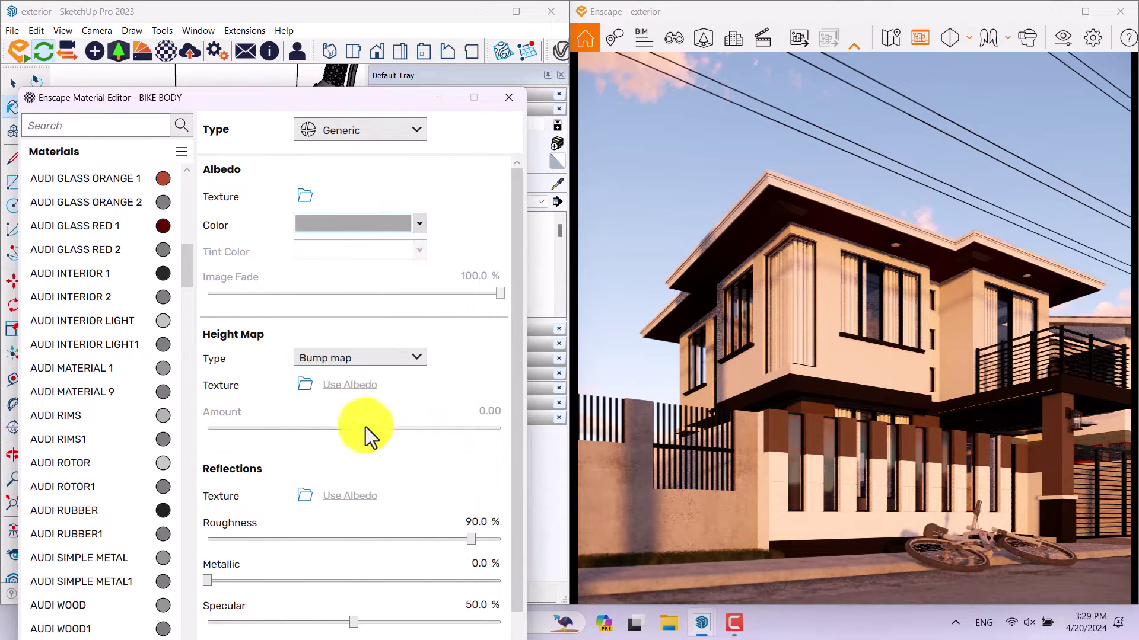
Set BIKE BODY to 6.6% roughness, 16.8% metallic and 54% specular
drag(472, 543, 237, 552)
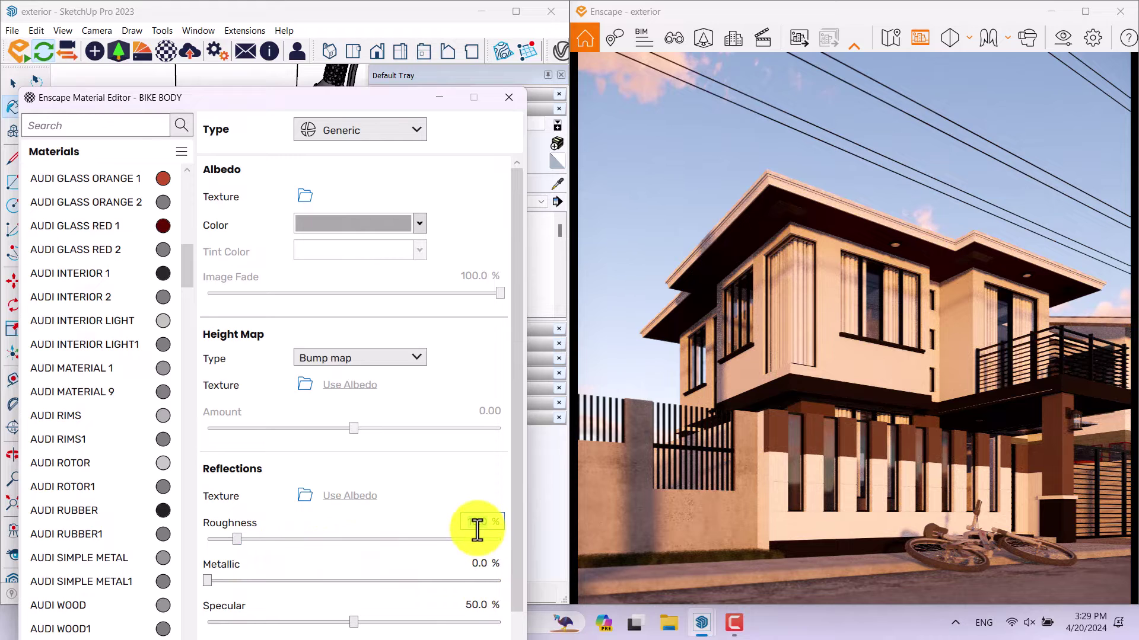
text(5)
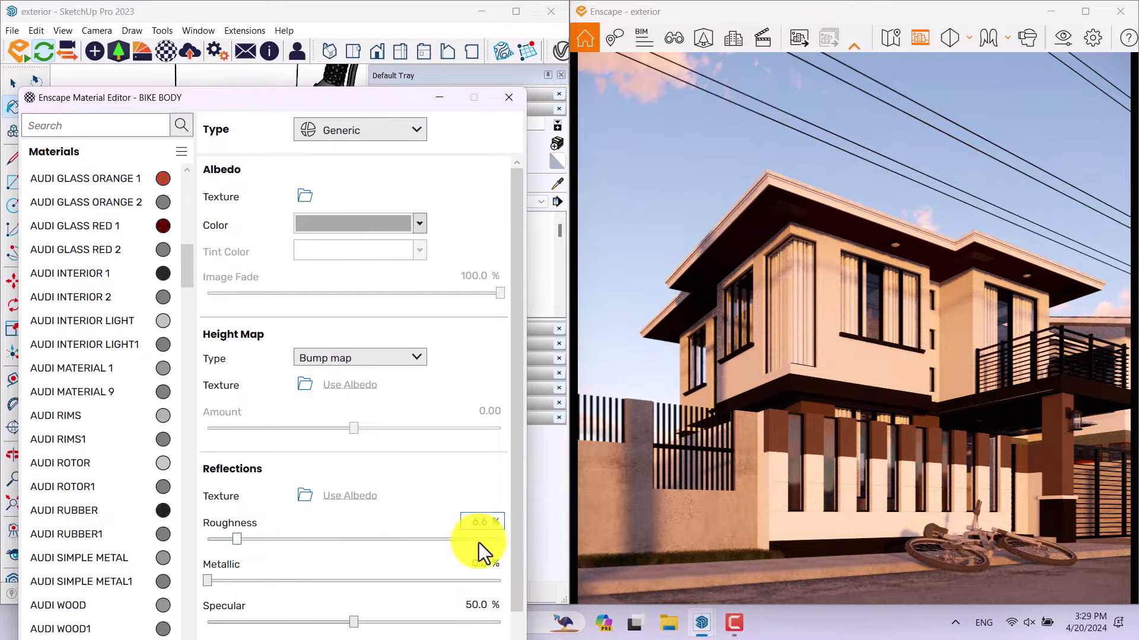
text(.6)
key(Return)
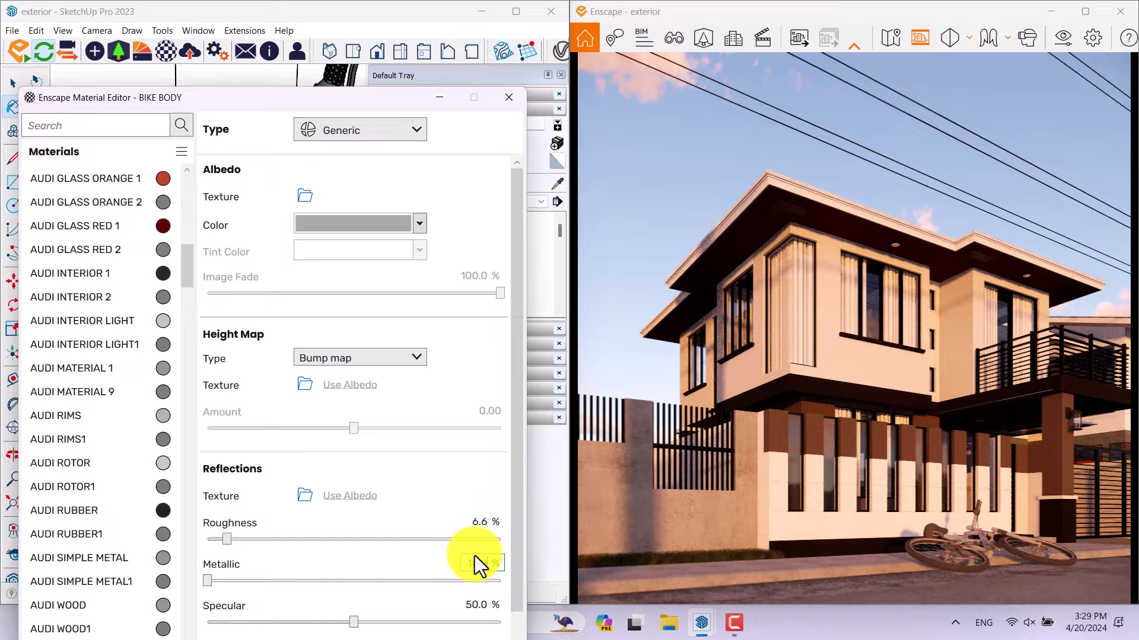
key(Return)
click(473, 605)
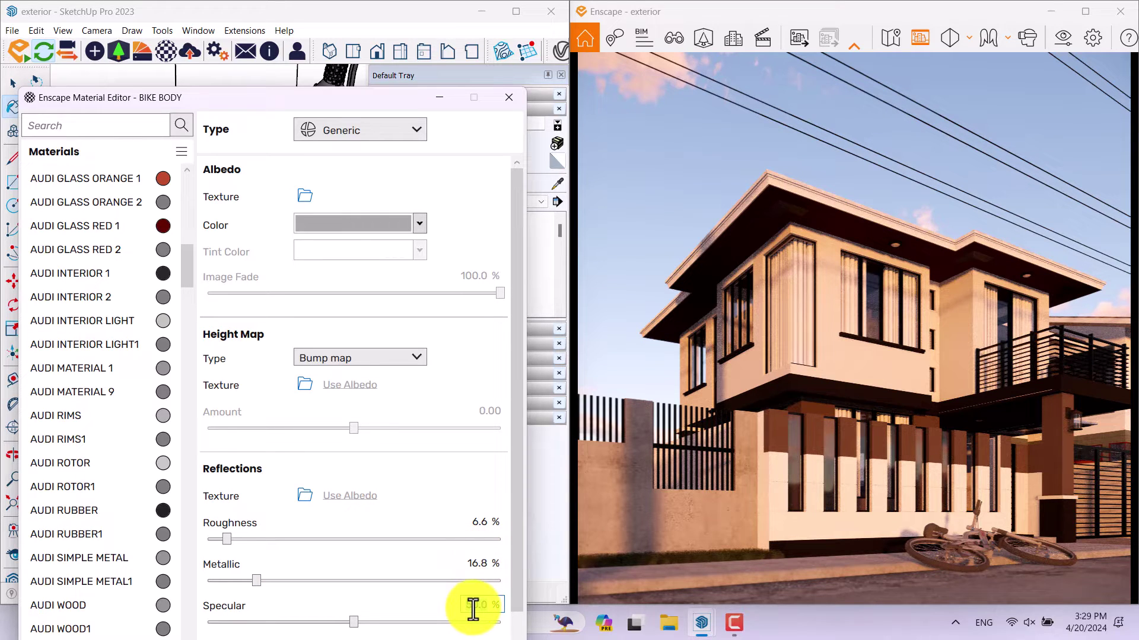
text(54)
key(Return)
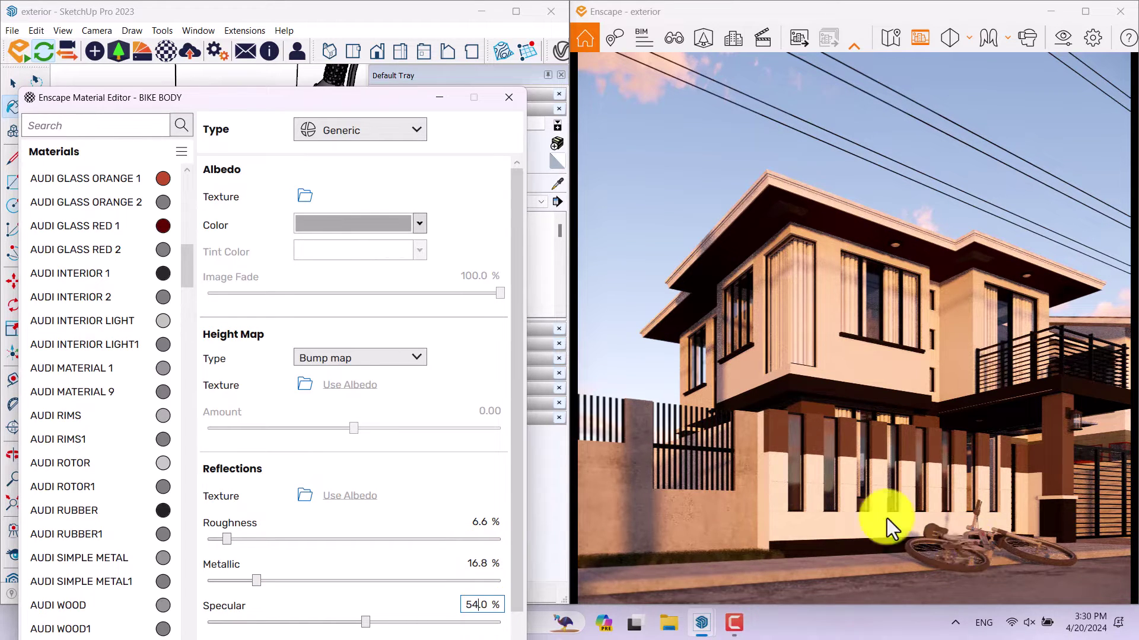
mouse_move(333, 90)
mouse_down()
mouse_move(333, 468)
mouse_move(378, 596)
mouse_up()
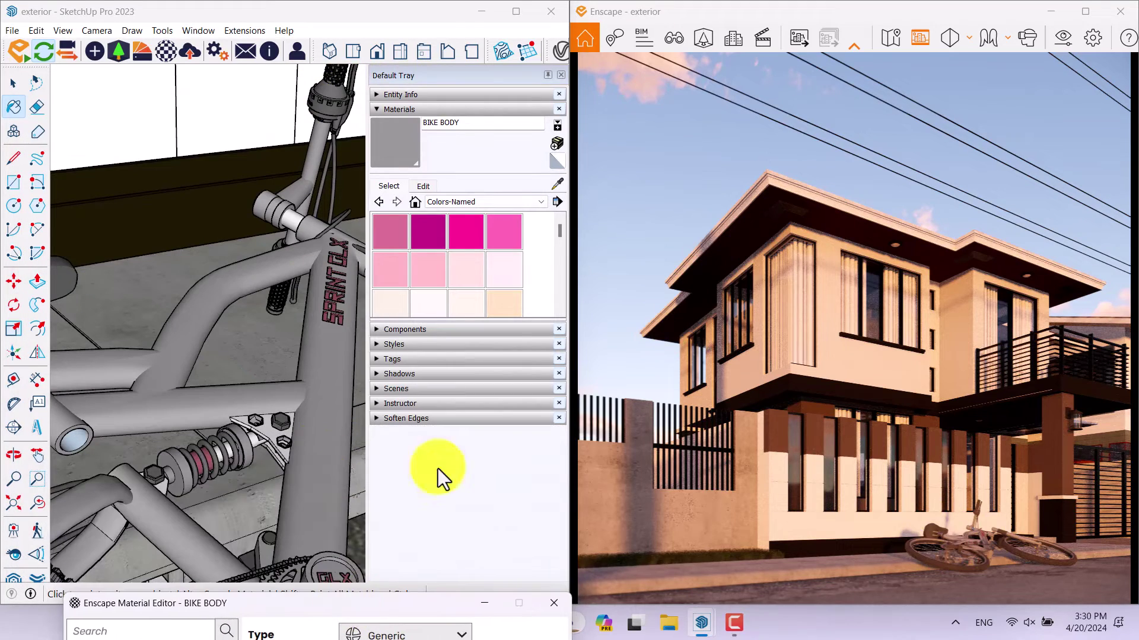
Sample the spokes to load BIKE STEEL WINTER into the material editor
click(557, 184)
scroll(279, 242, down, 5)
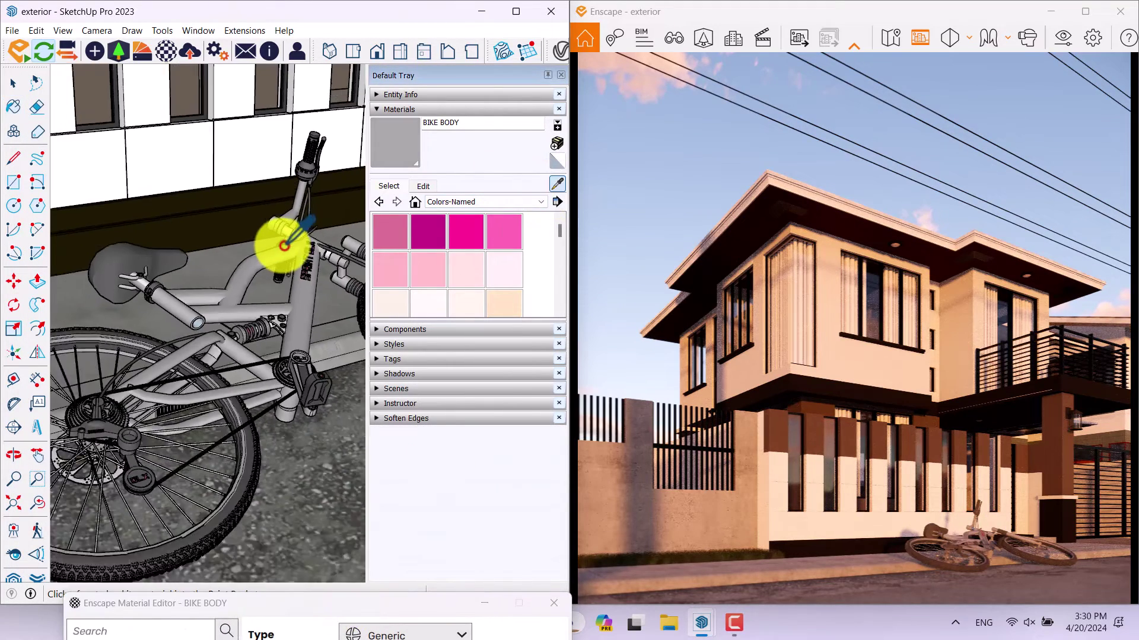
scroll(92, 417, up, 1)
scroll(93, 417, up, 5)
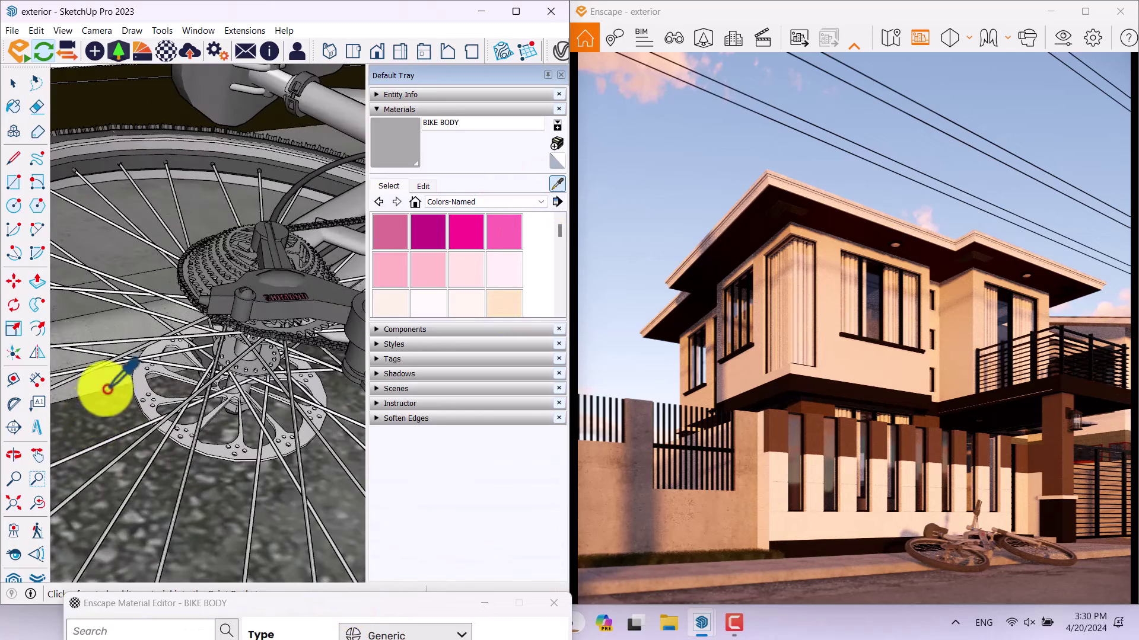
scroll(194, 182, up, 8)
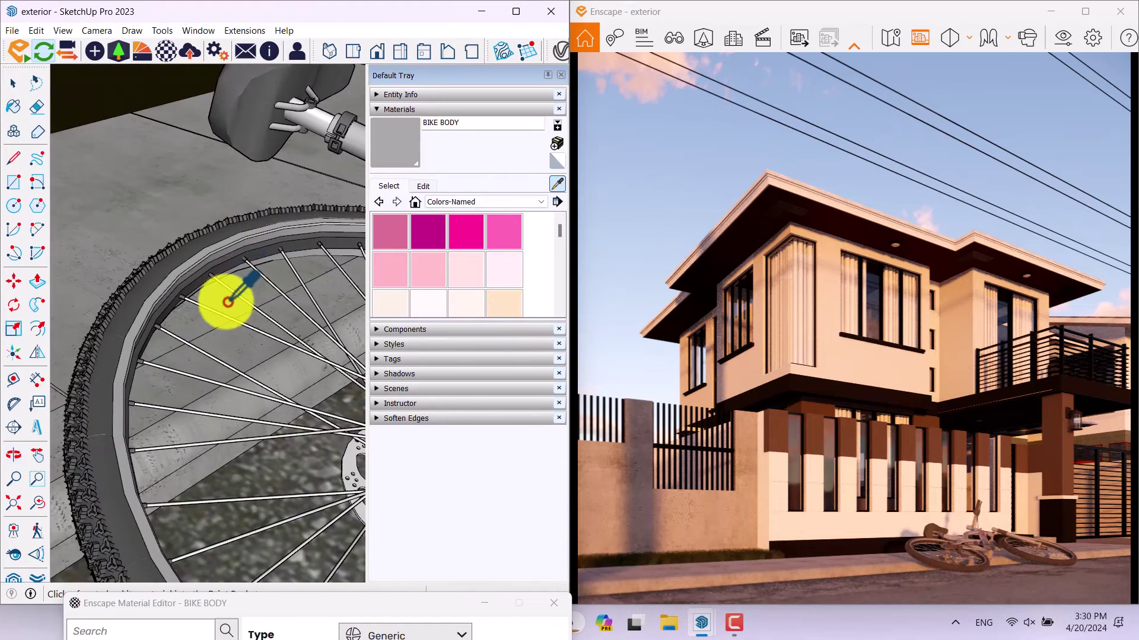
click(193, 310)
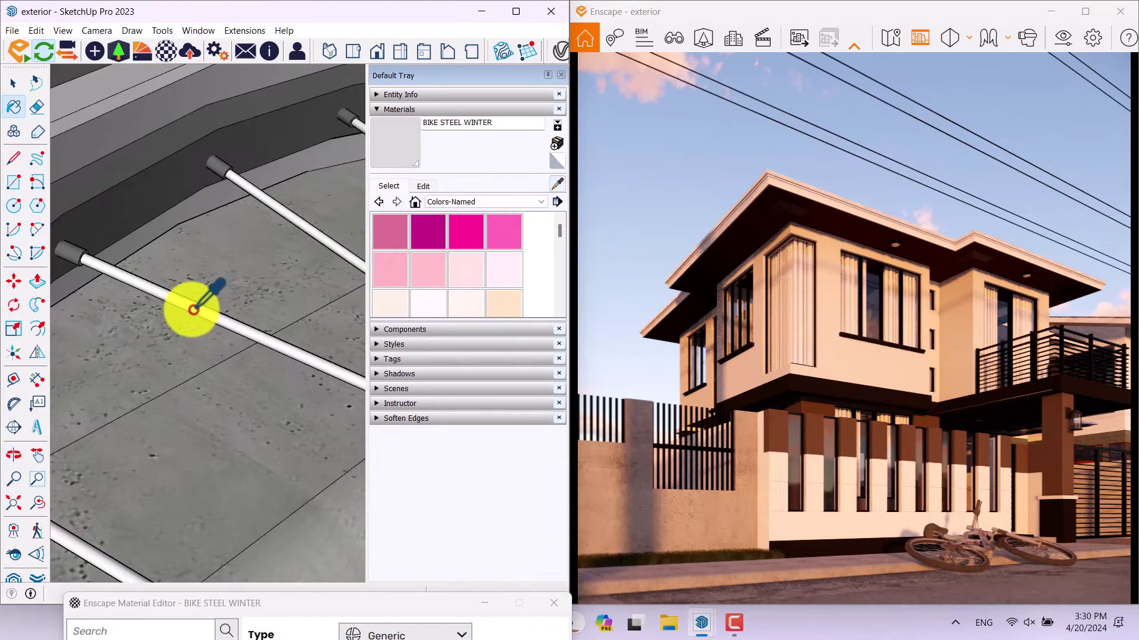
drag(293, 609, 191, 71)
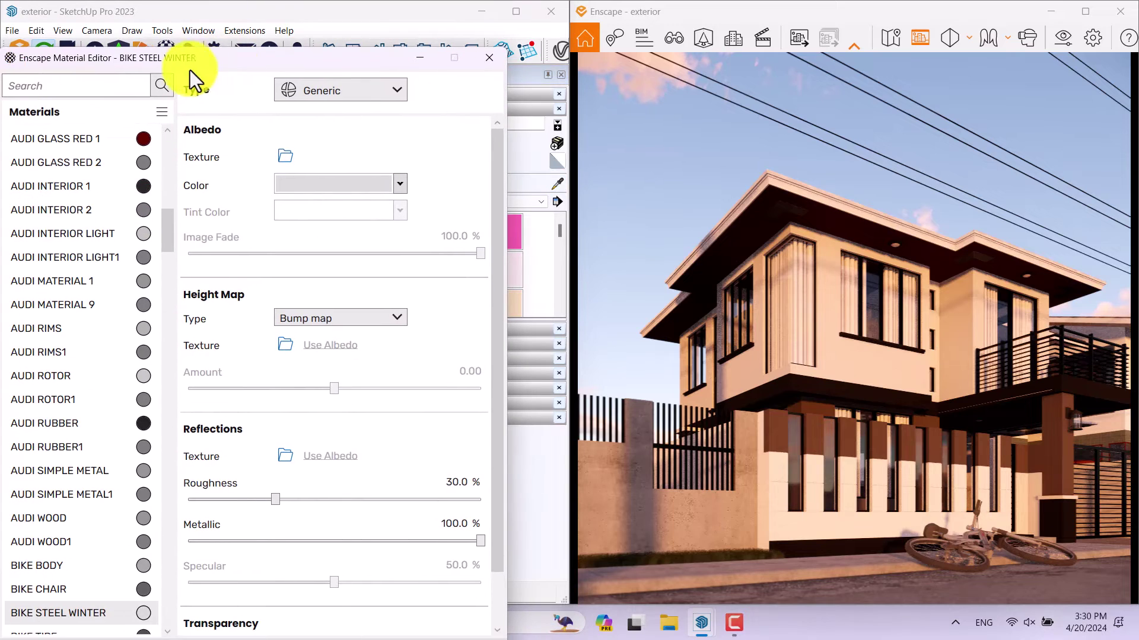
Give BIKE STEEL WINTER a golden yellow albedo colour after briefly trying white
click(364, 191)
click(407, 265)
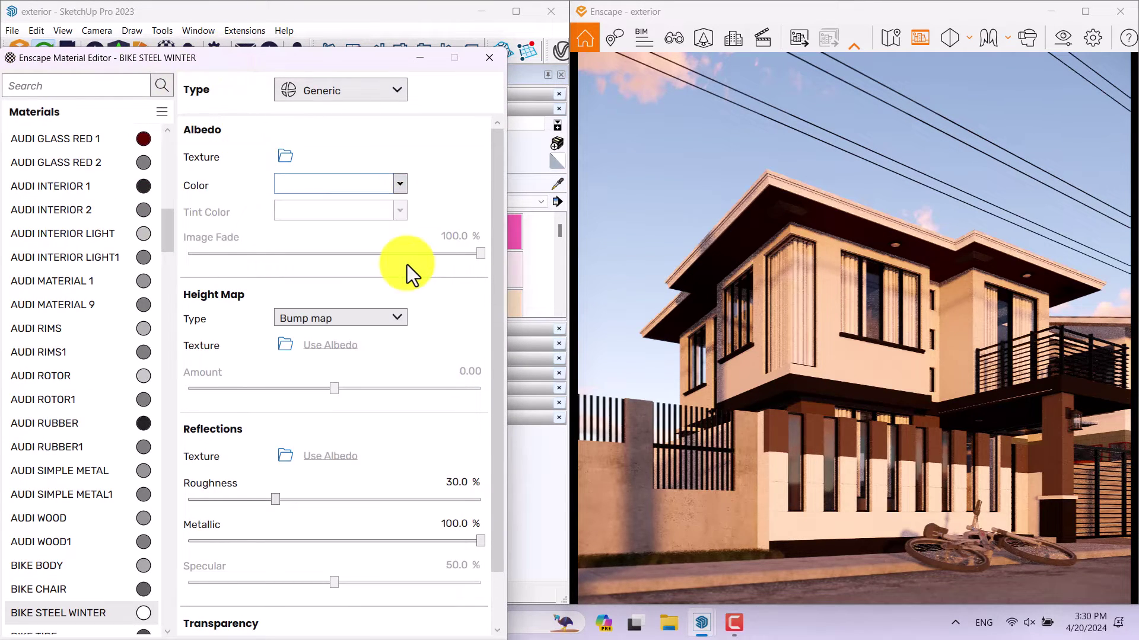
click(345, 184)
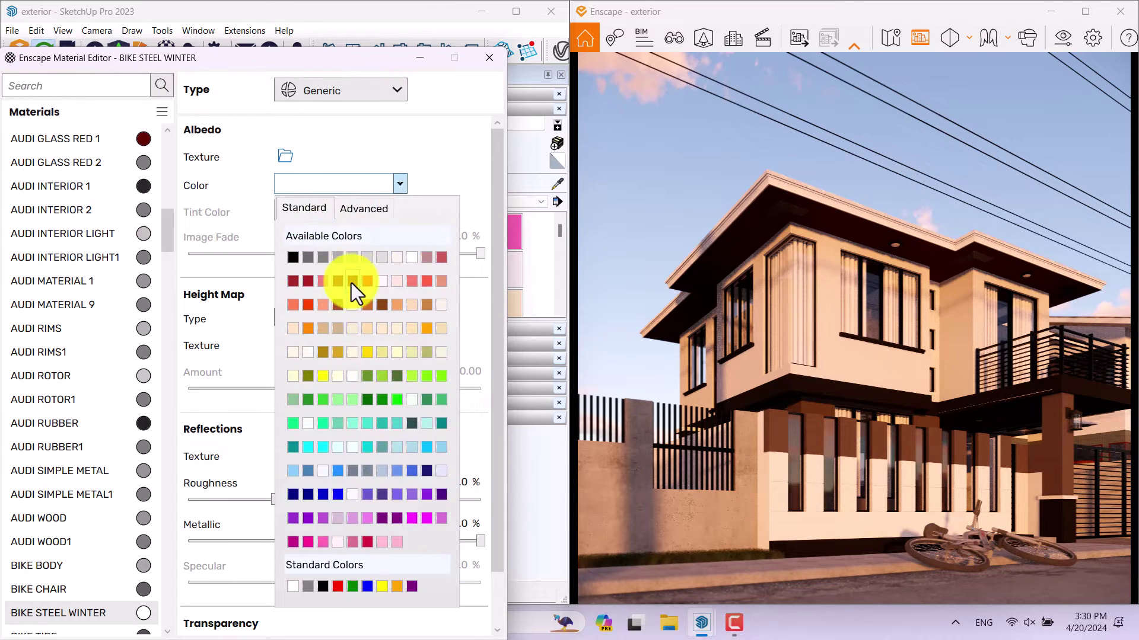
click(343, 350)
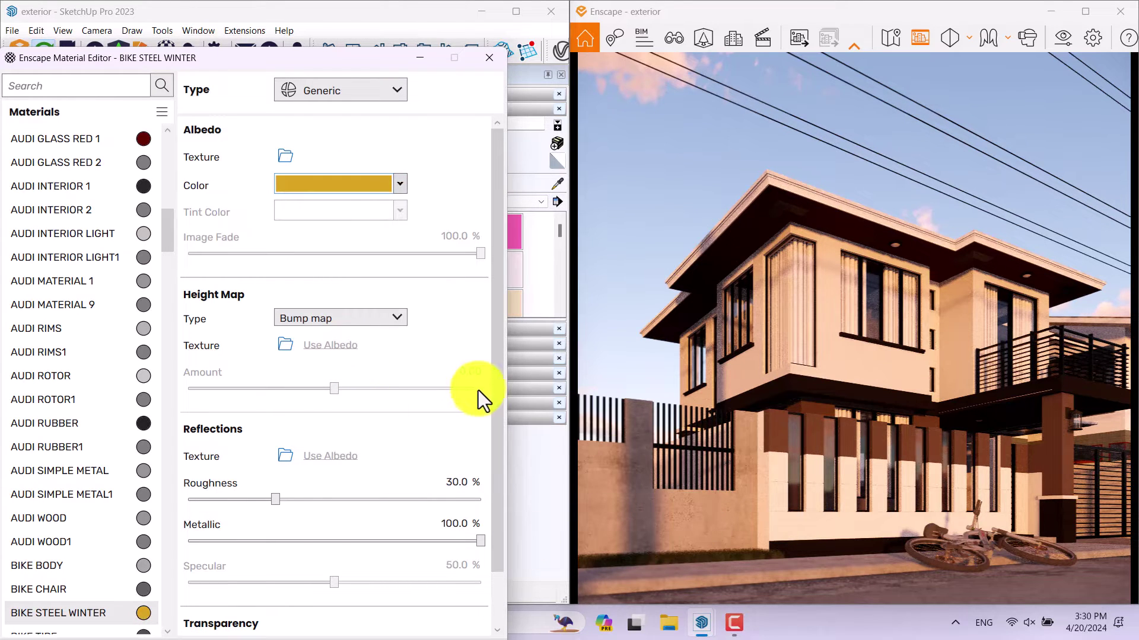
Set the steel's metallic to 96% and roughness to 4%
double_click(458, 526)
text(96)
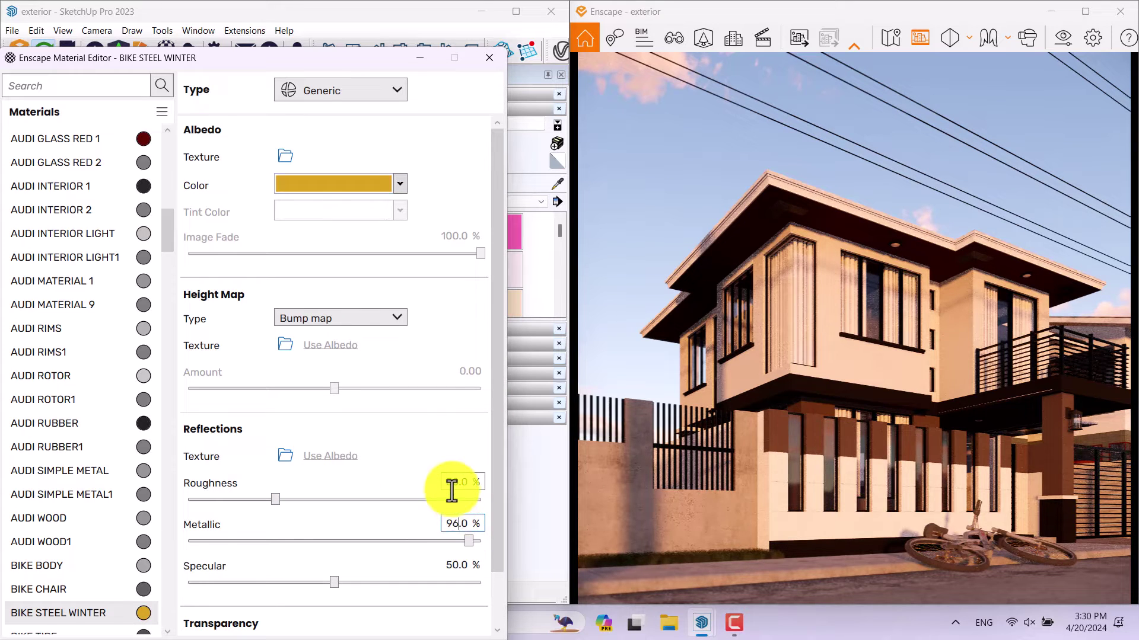
double_click(457, 482)
text(4)
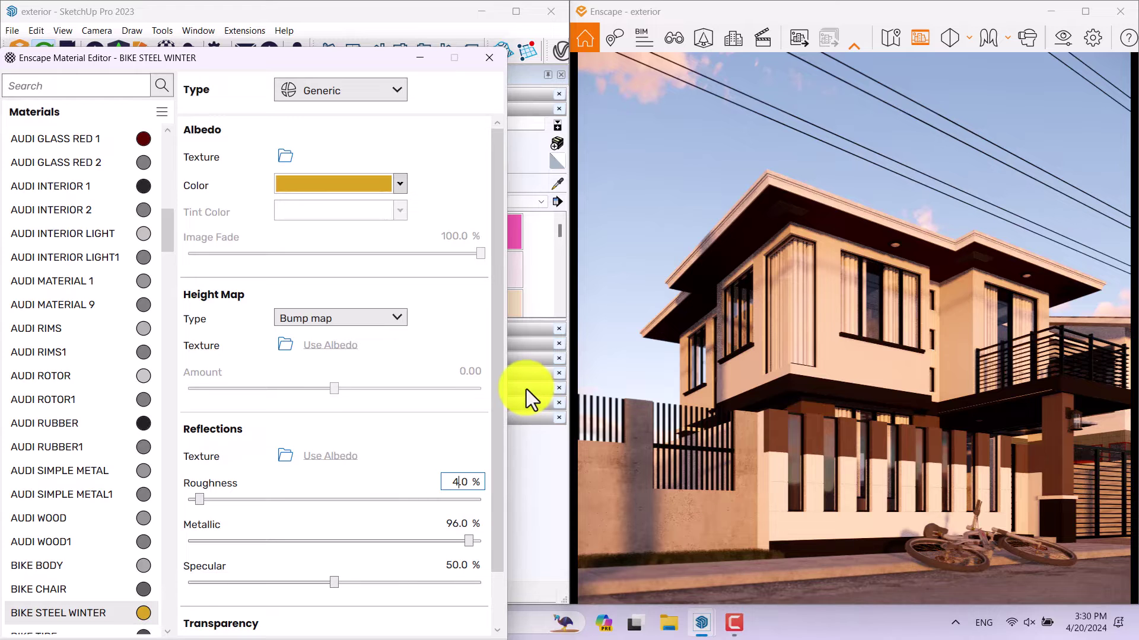
drag(285, 57, 354, 546)
click(556, 185)
scroll(274, 224, down, 6)
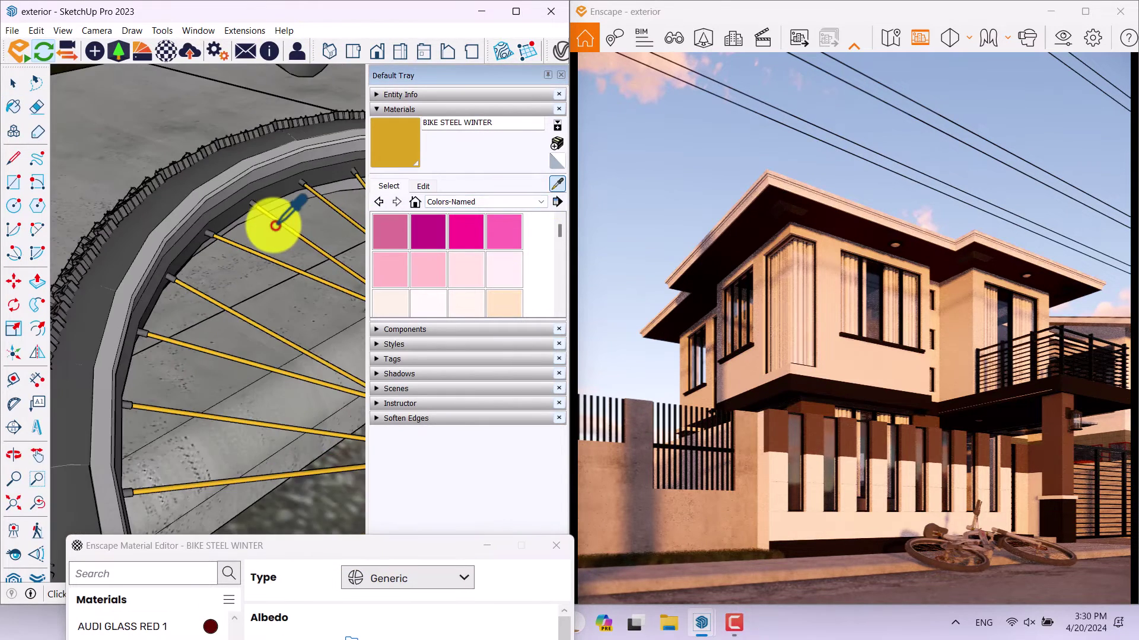
scroll(260, 279, down, 3)
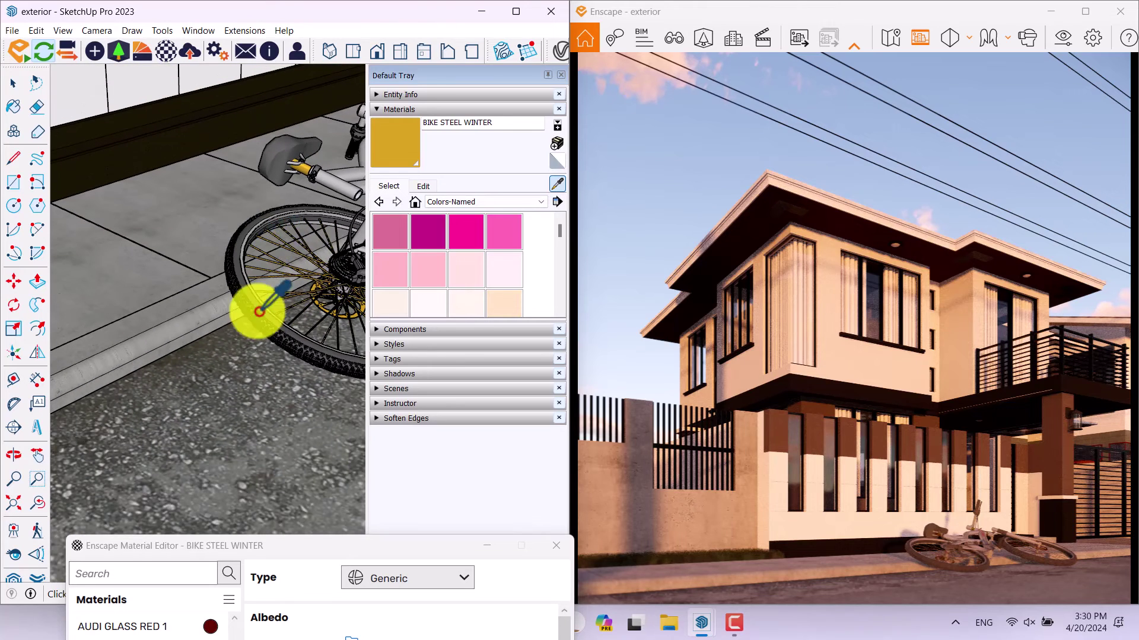
Load the ROAD material and lower its roughness to 31.9%
click(208, 445)
drag(257, 546, 222, 79)
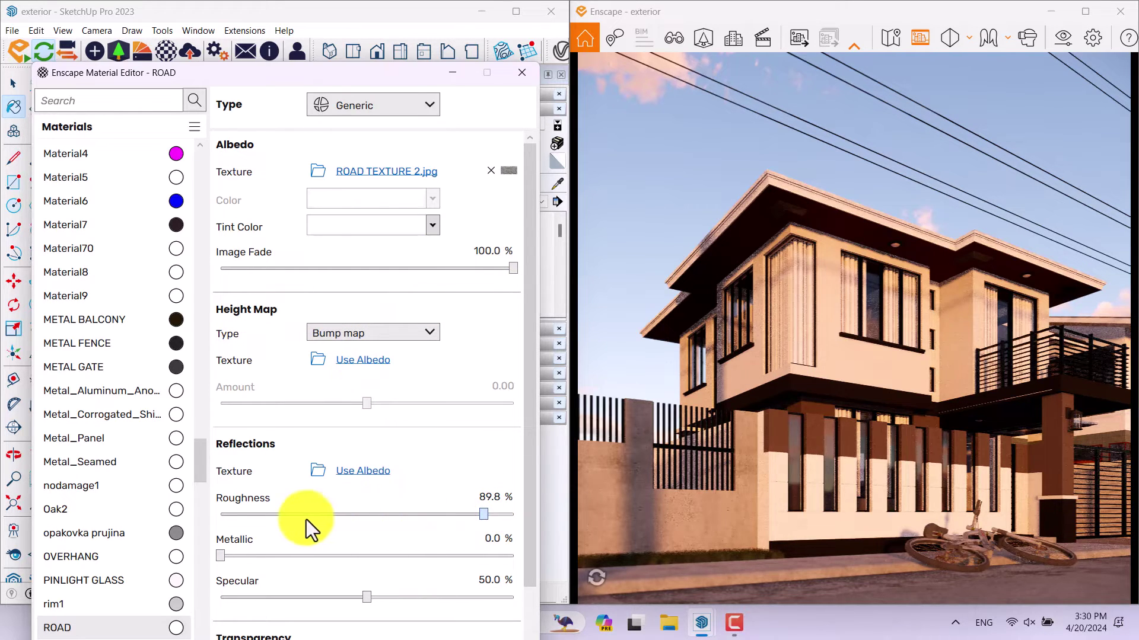
click(284, 515)
drag(273, 520, 255, 515)
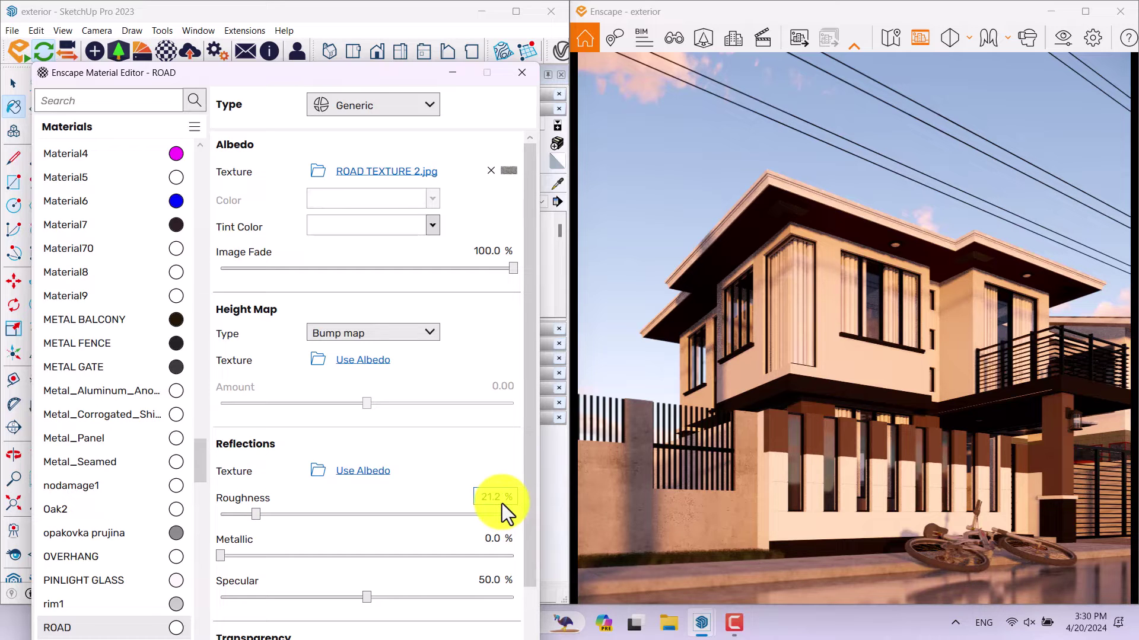
key(Return)
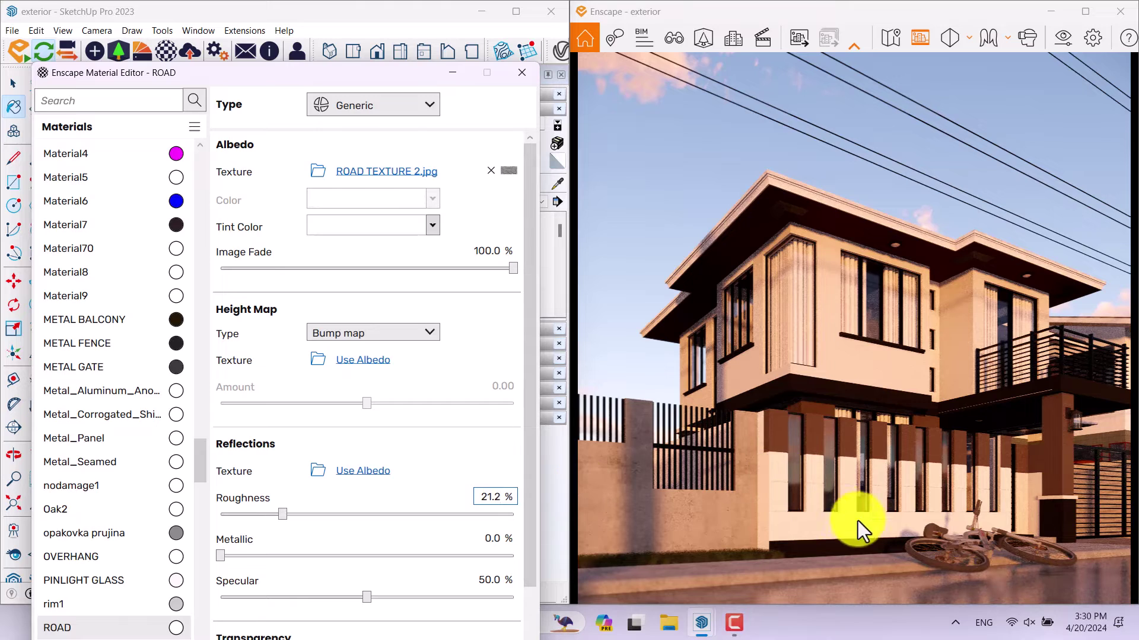
drag(495, 499, 457, 499)
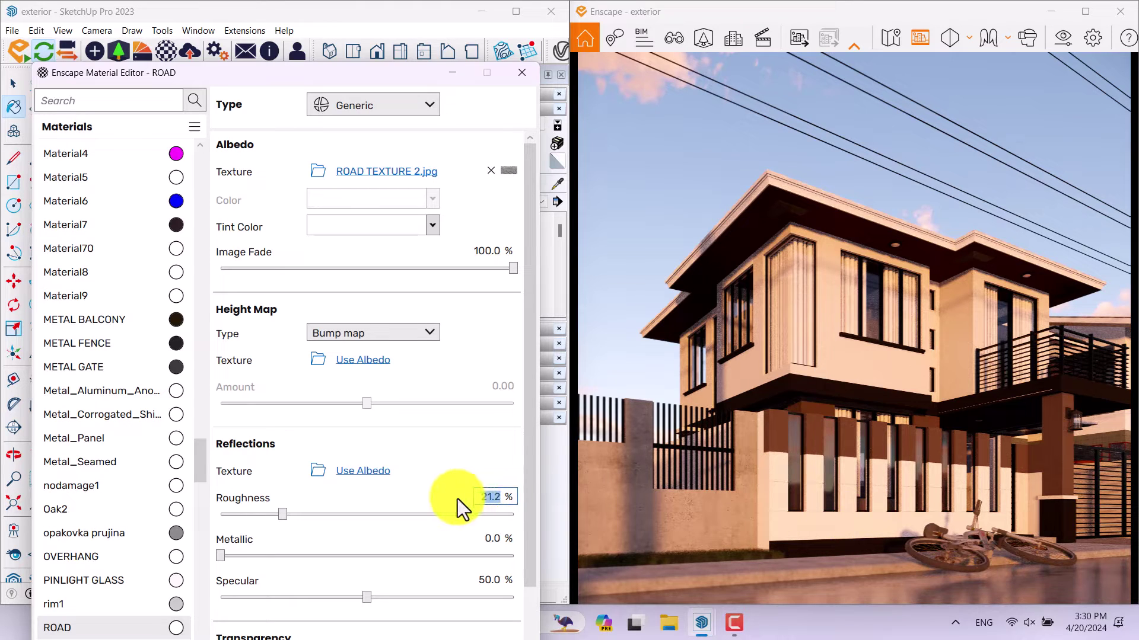
text(31.9)
key(Return)
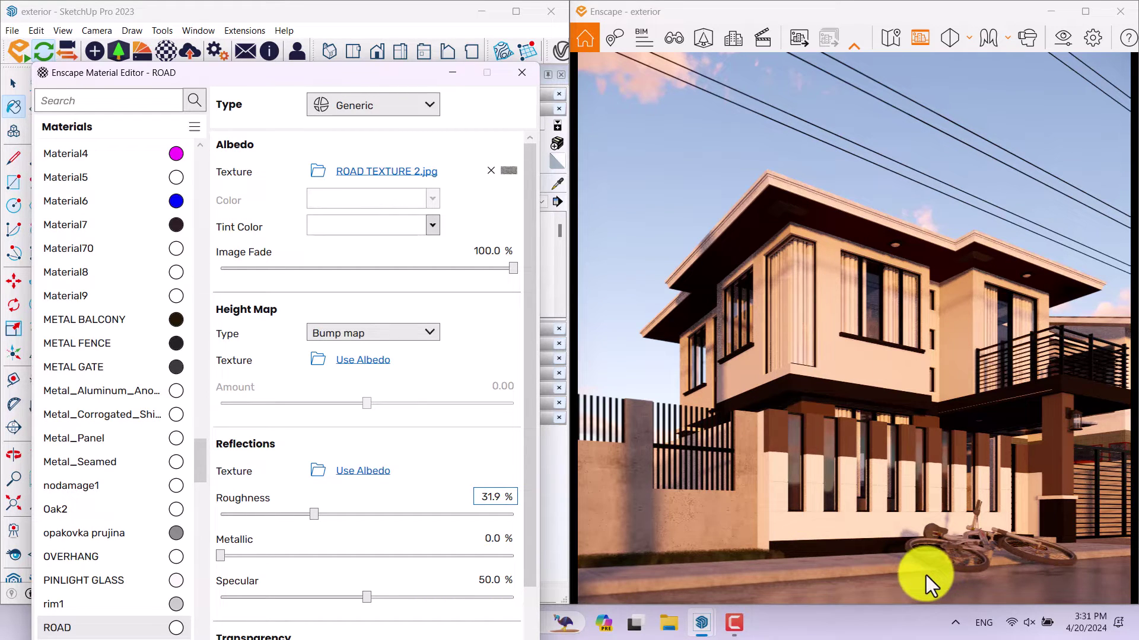
Set the road's specular to 54% and metallic to 1%
click(490, 578)
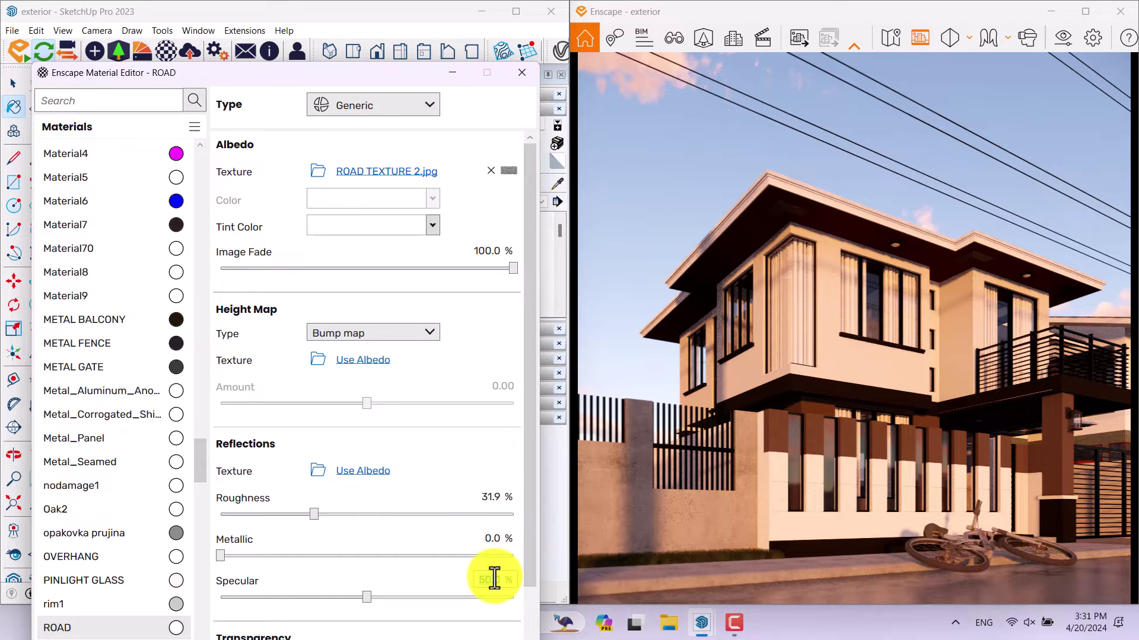
text(54)
key(Return)
click(490, 539)
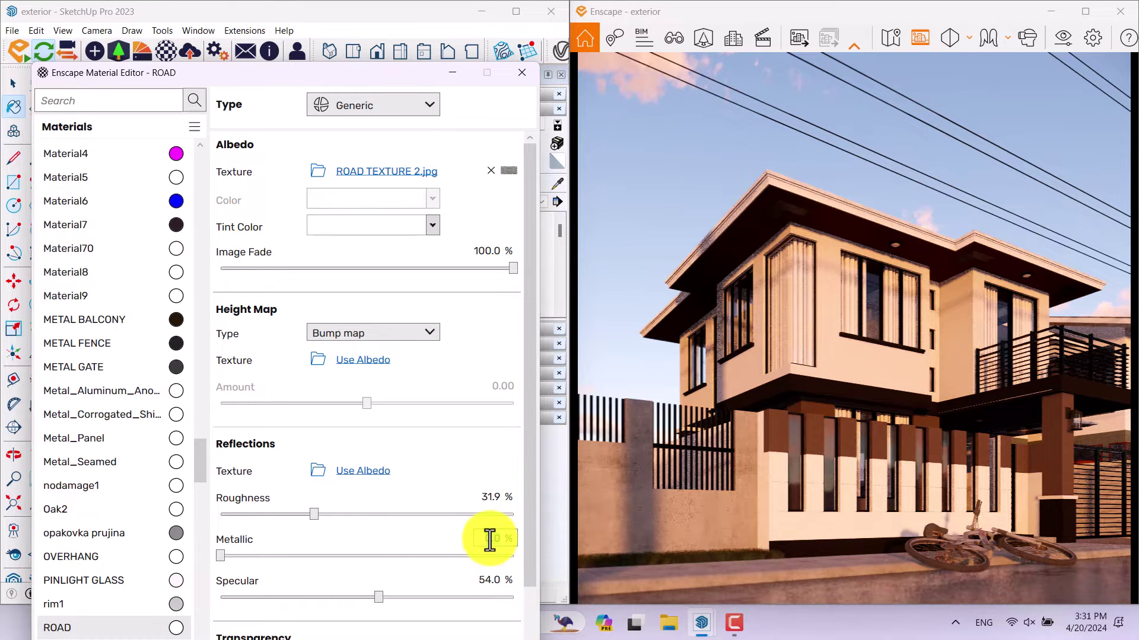
text(1)
key(Return)
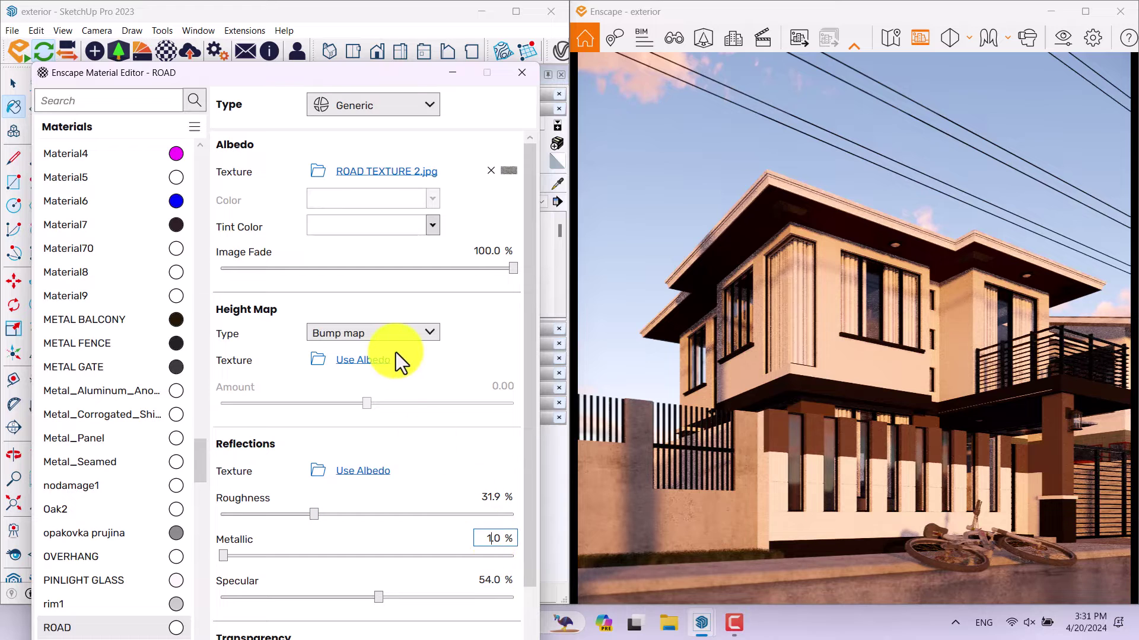
drag(338, 77, 390, 550)
click(558, 182)
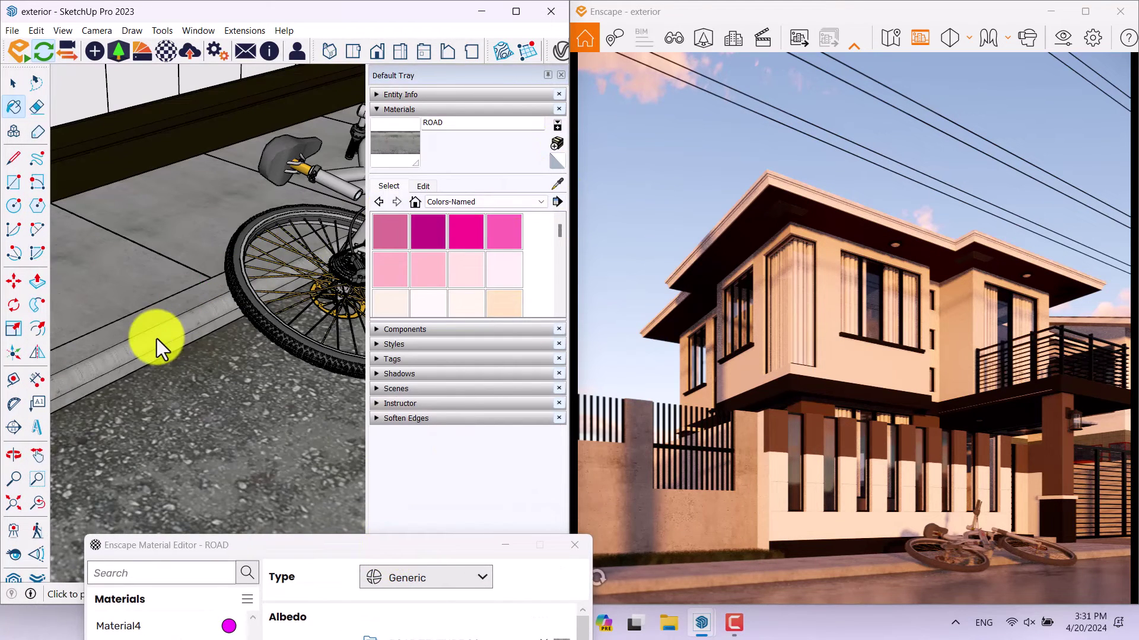
Sample the brown pillars to load WALL LIGHT BROWN in the Enscape Material Editor
key(alt)
scroll(167, 348, down, 3)
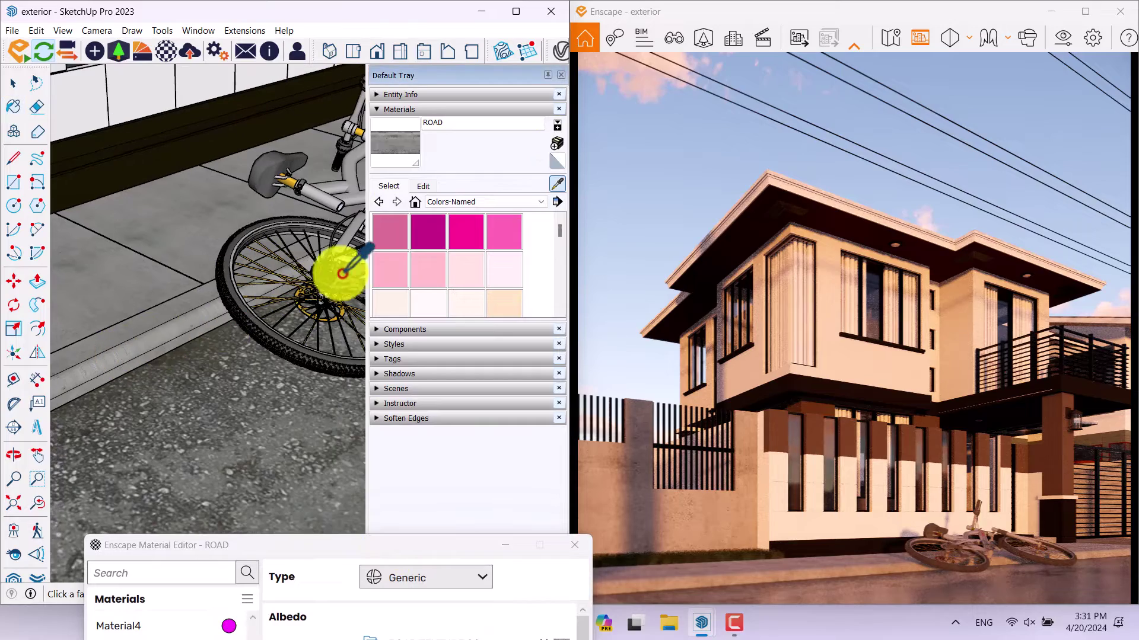
scroll(177, 335, down, 3)
scroll(198, 229, down, 2)
mouse_move(198, 344)
middle_down()
mouse_move(198, 437)
mouse_move(221, 296)
mouse_move(183, 287)
middle_up()
scroll(184, 287, up, 5)
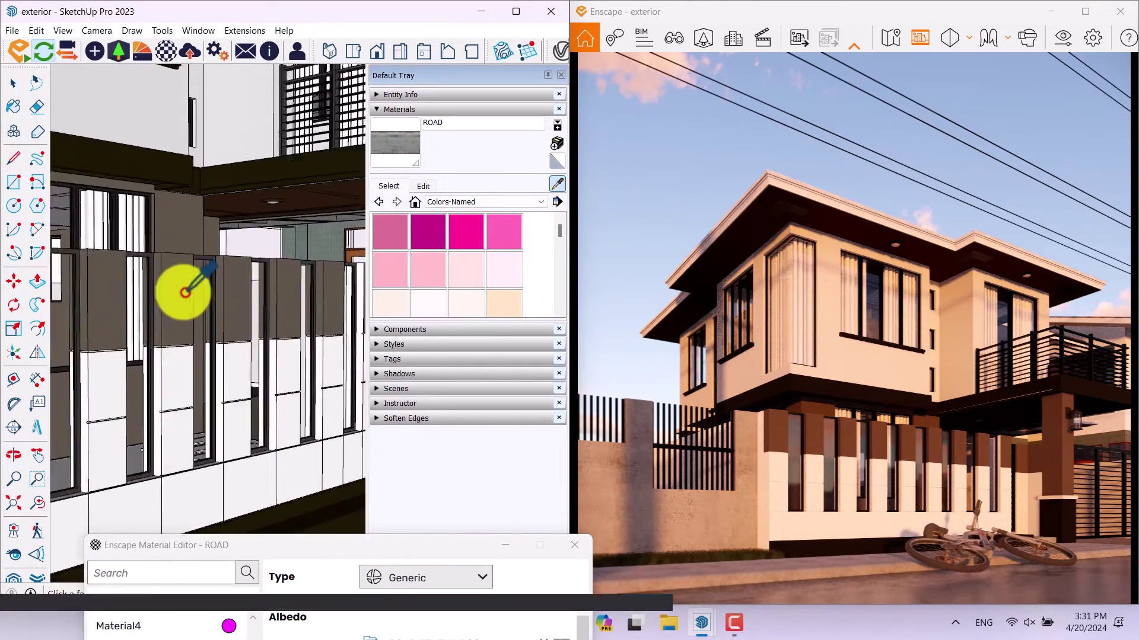
click(185, 289)
click(269, 438)
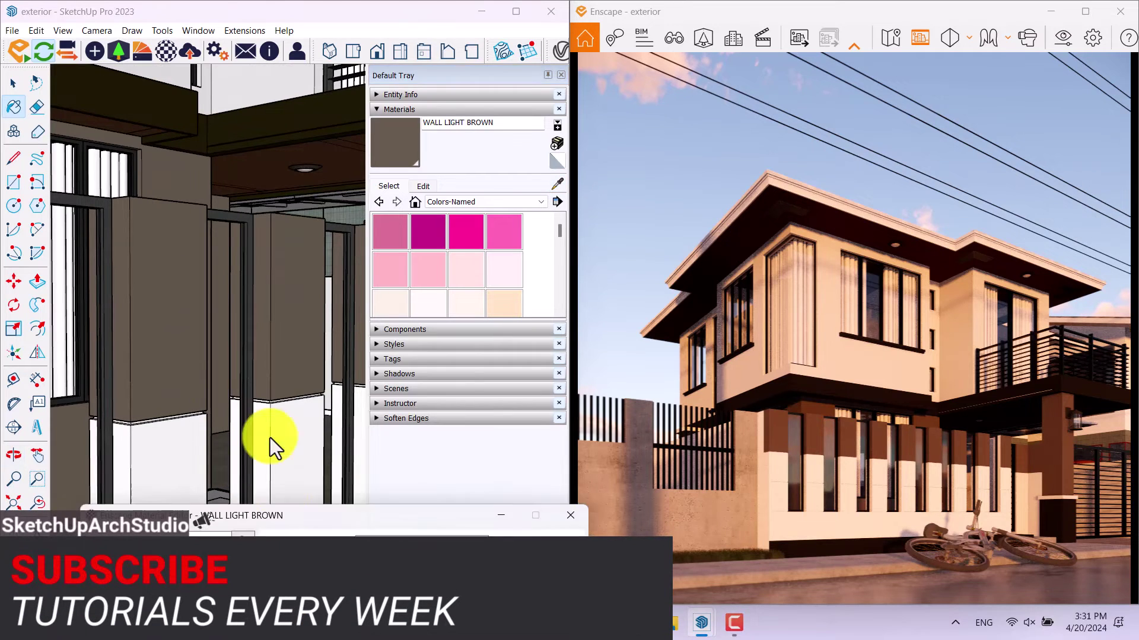
click(205, 42)
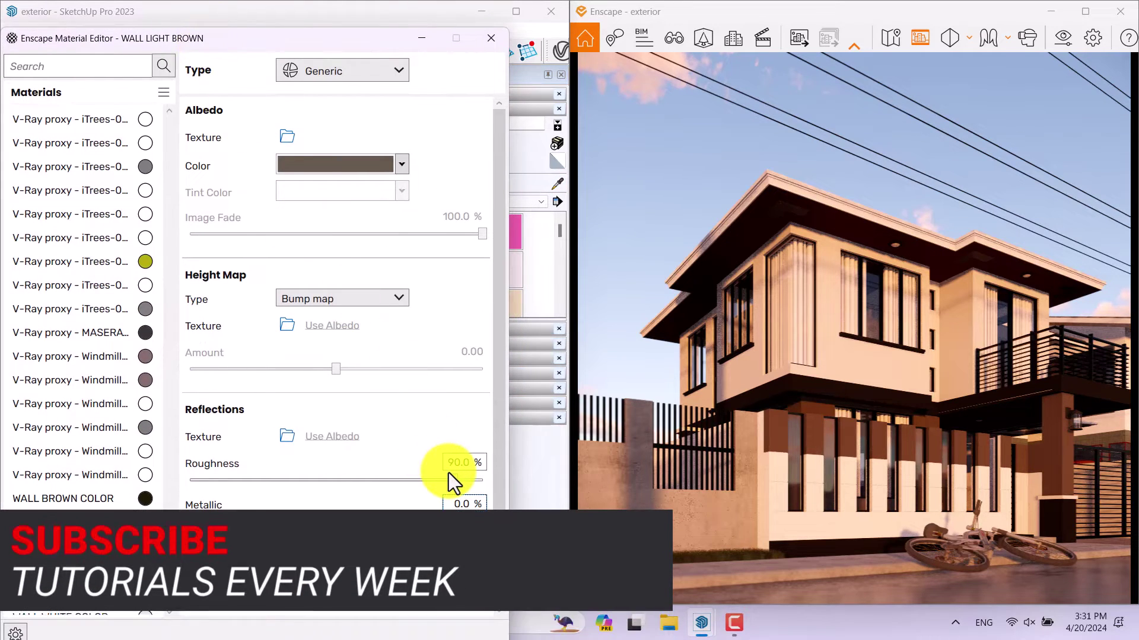
Set WALL LIGHT BROWN's albedo colour to white, after briefly trying grey
click(375, 165)
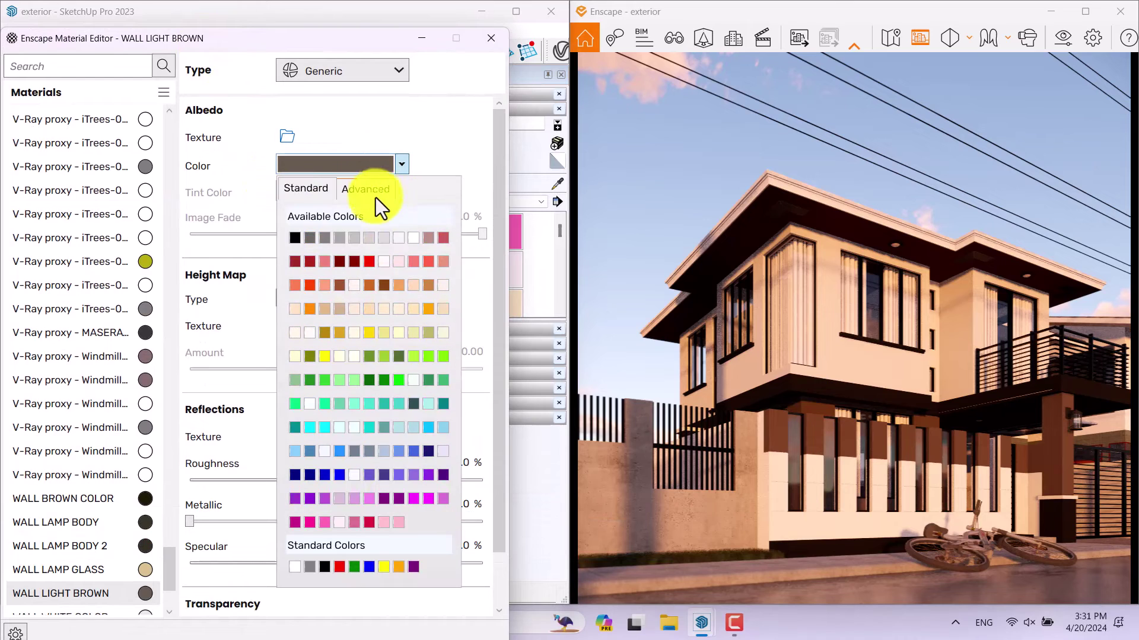
click(415, 240)
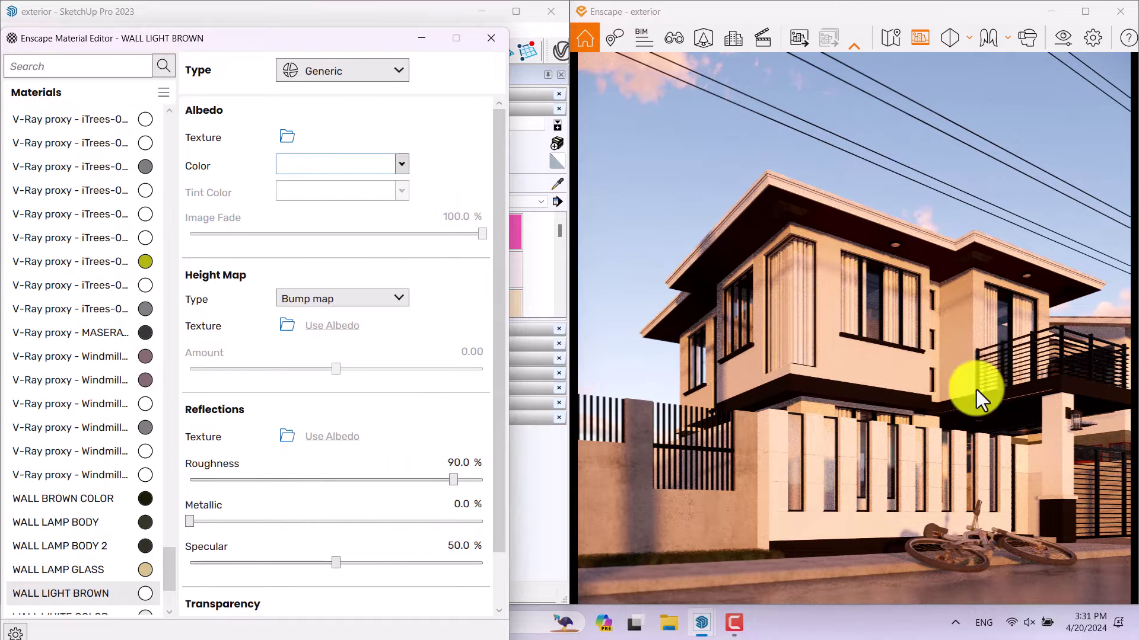
click(396, 164)
click(361, 232)
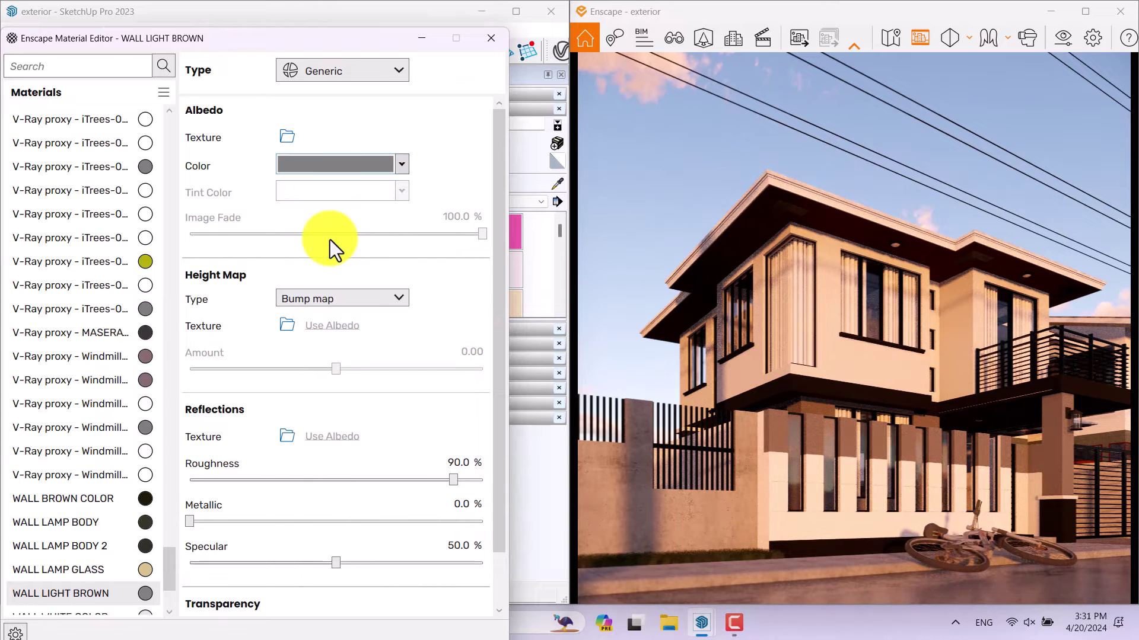
click(362, 166)
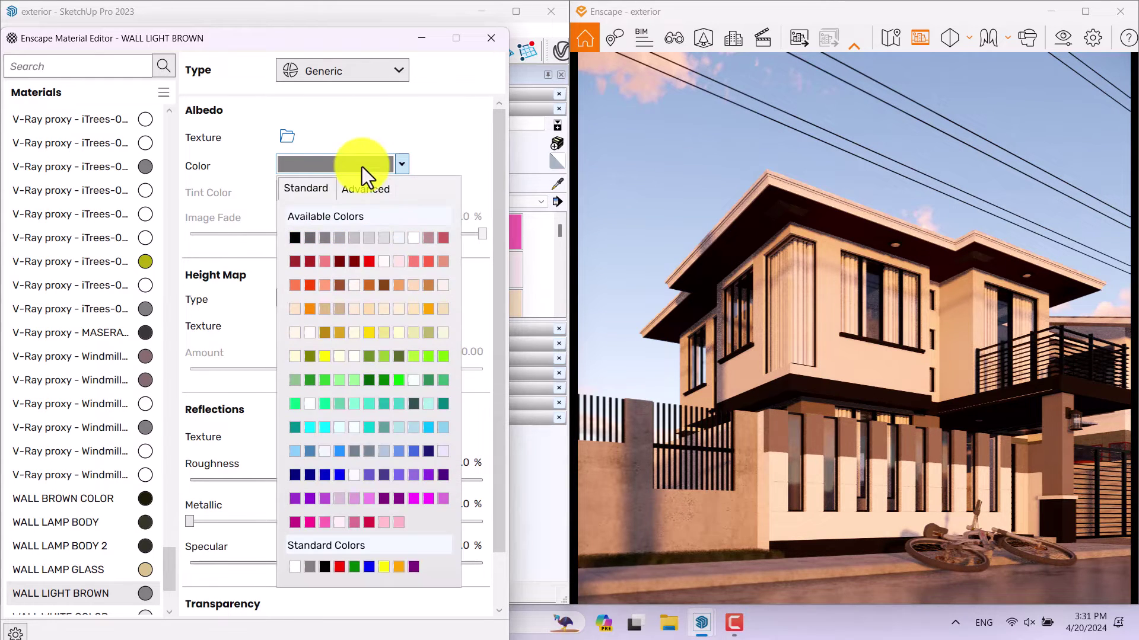
click(417, 240)
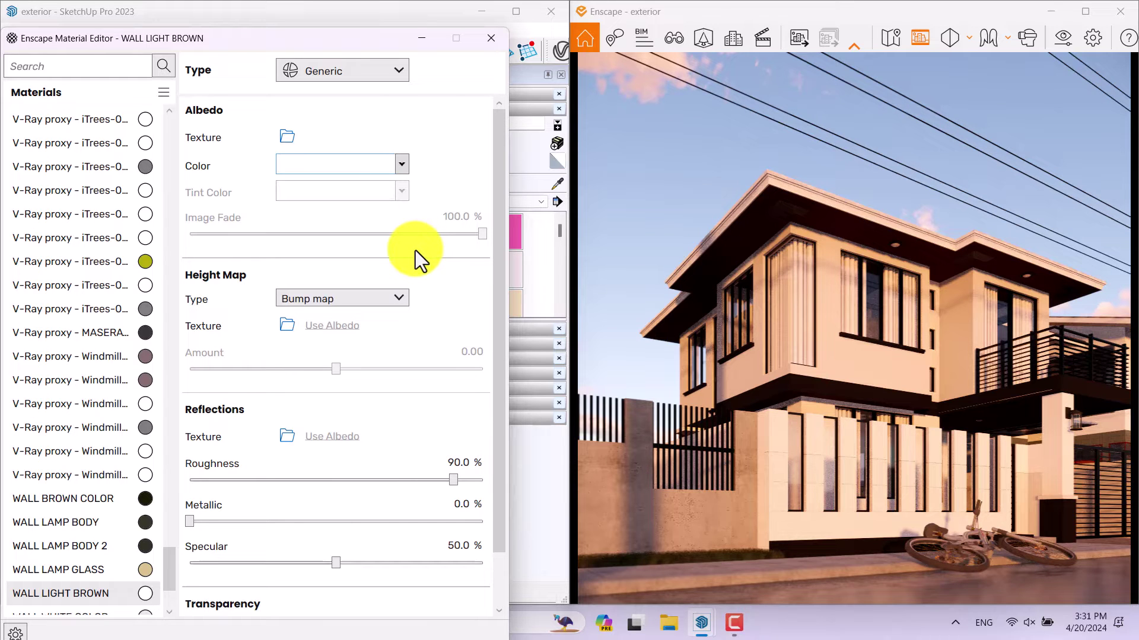
drag(237, 38, 324, 420)
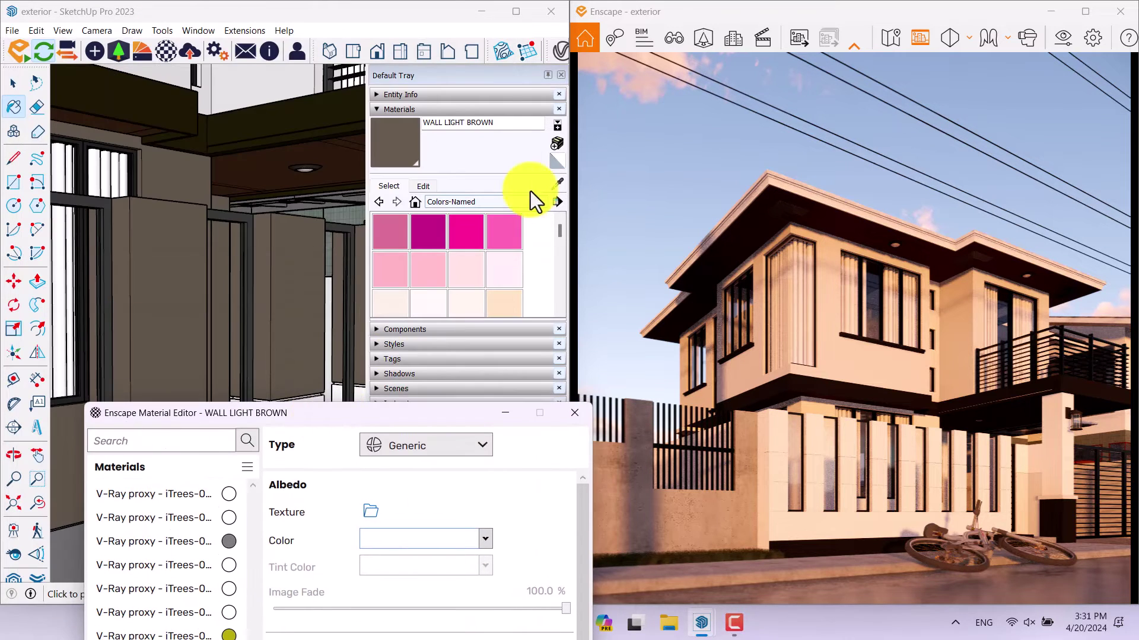
click(557, 184)
mouse_move(254, 234)
middle_down()
mouse_move(189, 258)
mouse_move(223, 165)
mouse_move(266, 186)
mouse_move(350, 134)
middle_up()
Sample the eave and lower the OVERHANG image fade from 100% to 41.1%
click(146, 231)
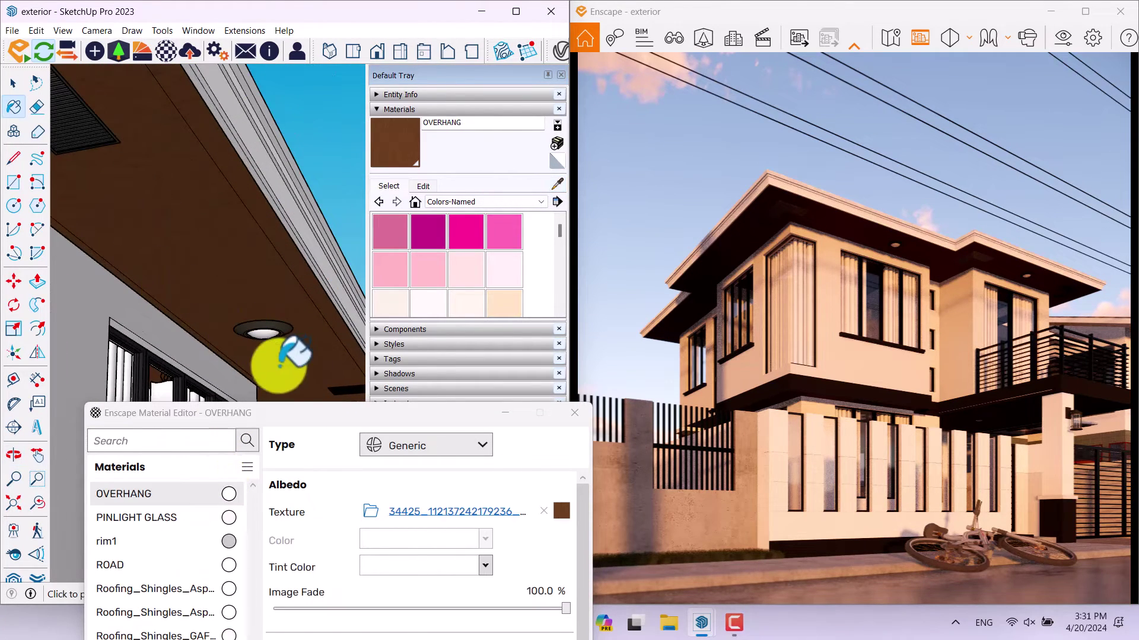
drag(301, 411, 248, 98)
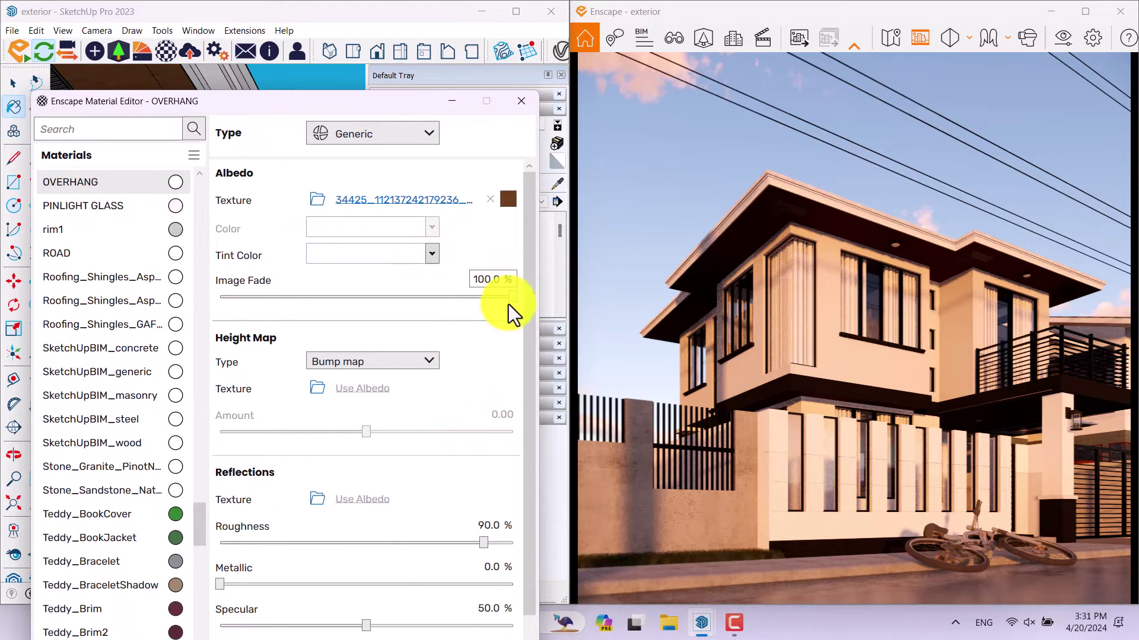
drag(513, 300, 339, 308)
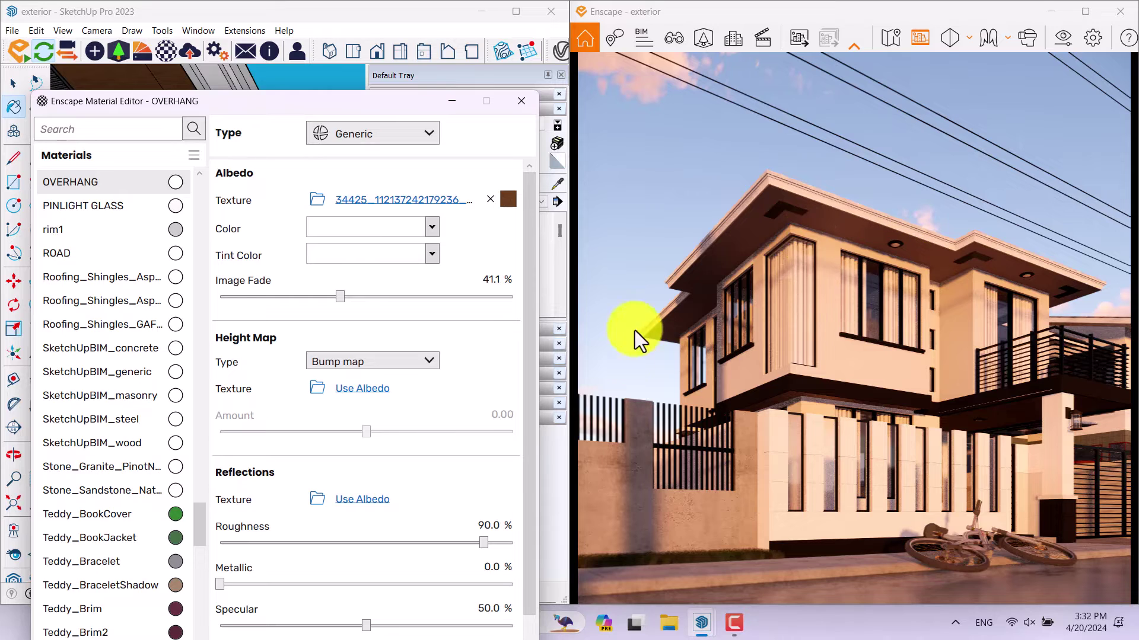
drag(317, 113, 388, 504)
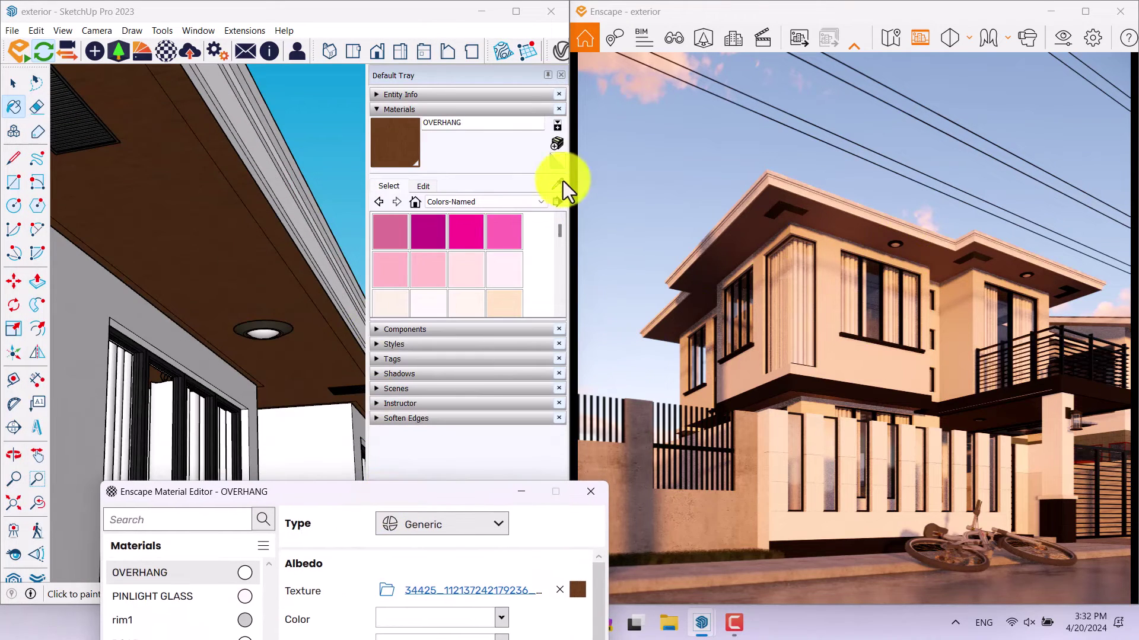
Sample the METAL GATE material from the railing with the eyedropper
click(556, 182)
mouse_move(214, 288)
middle_down()
mouse_move(7, 522)
mouse_move(173, 174)
middle_up()
scroll(297, 272, up, 10)
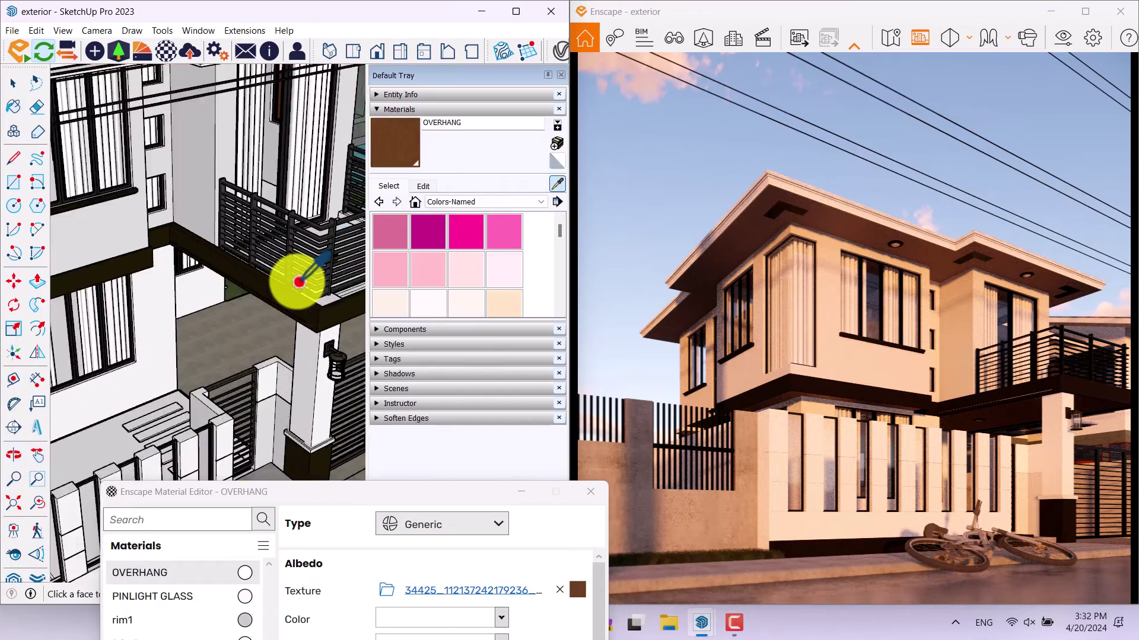
click(267, 262)
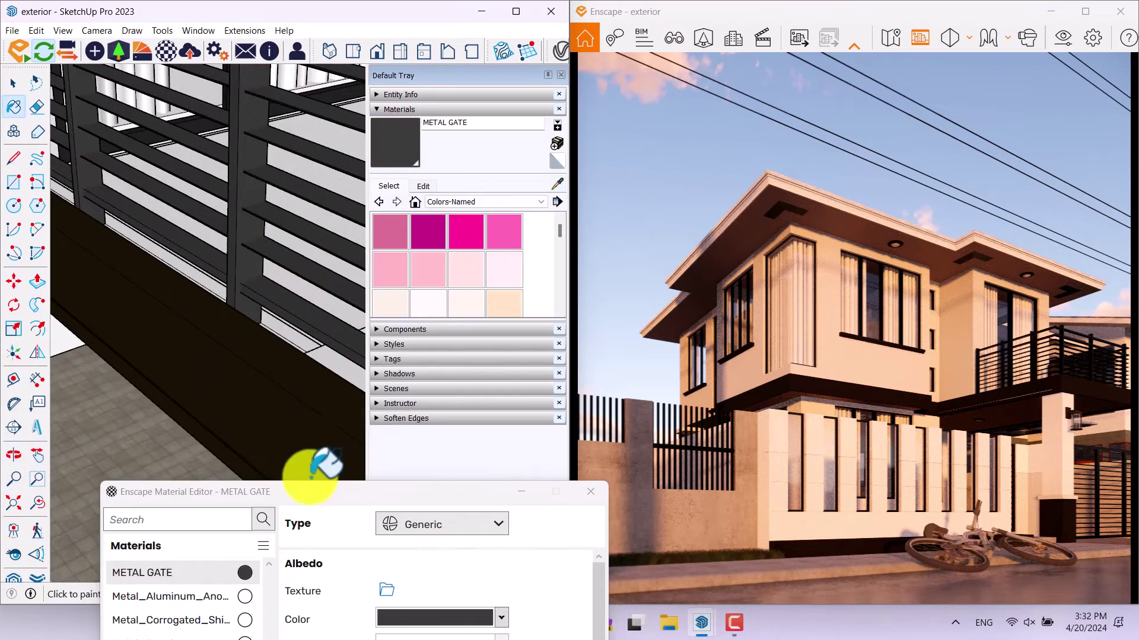
drag(309, 494, 230, 90)
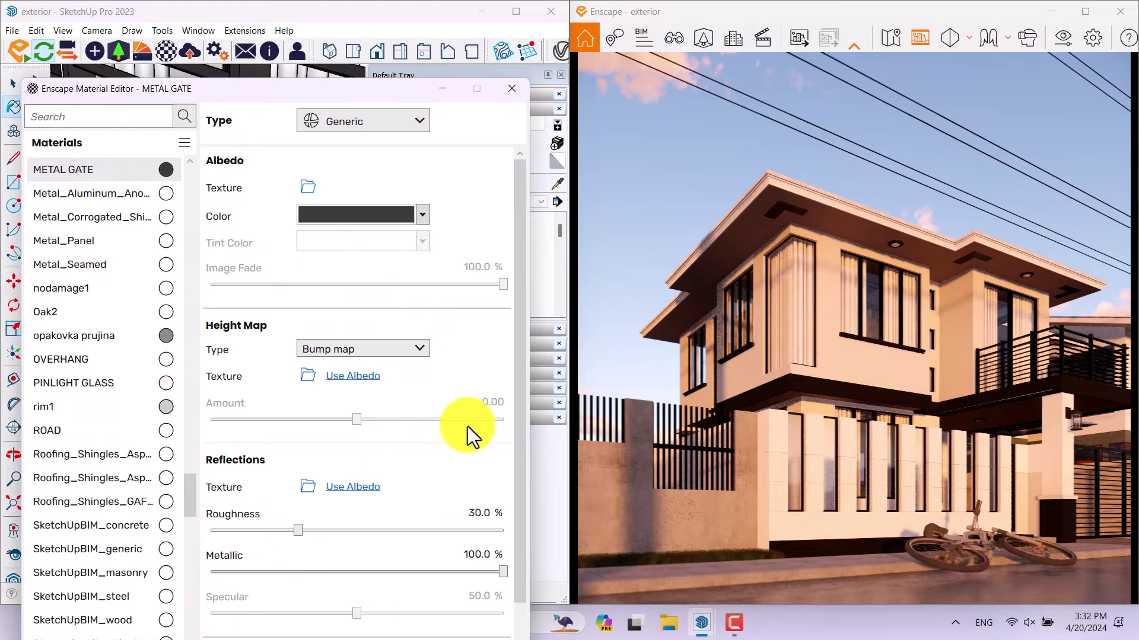
Set the gate material's Metallic to 66% and Roughness to 8%
click(472, 514)
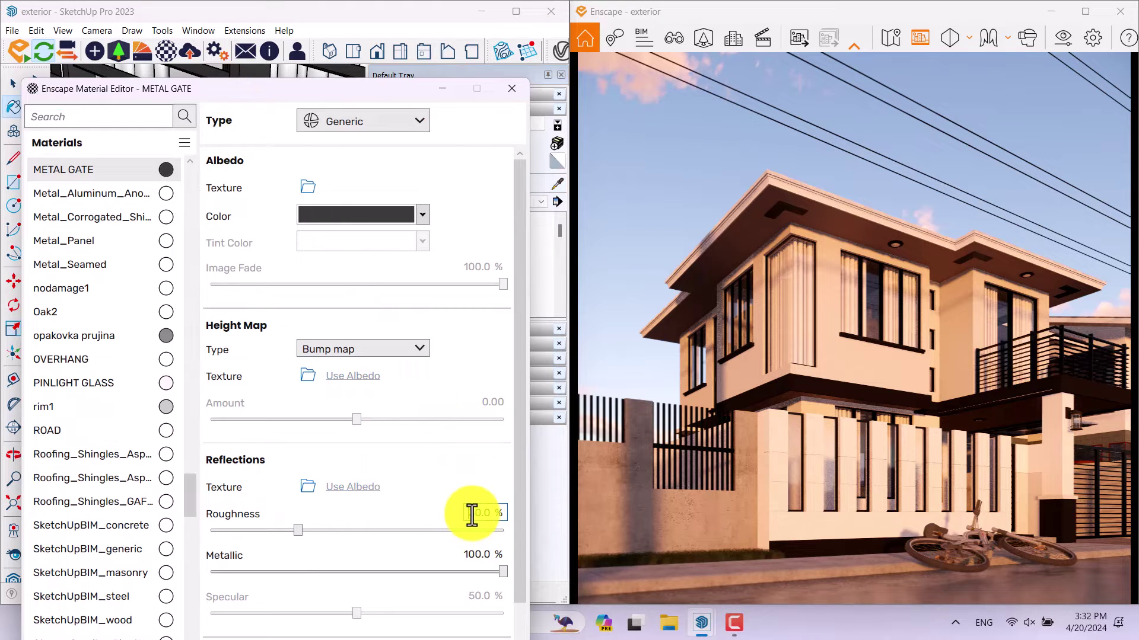
click(404, 218)
click(349, 290)
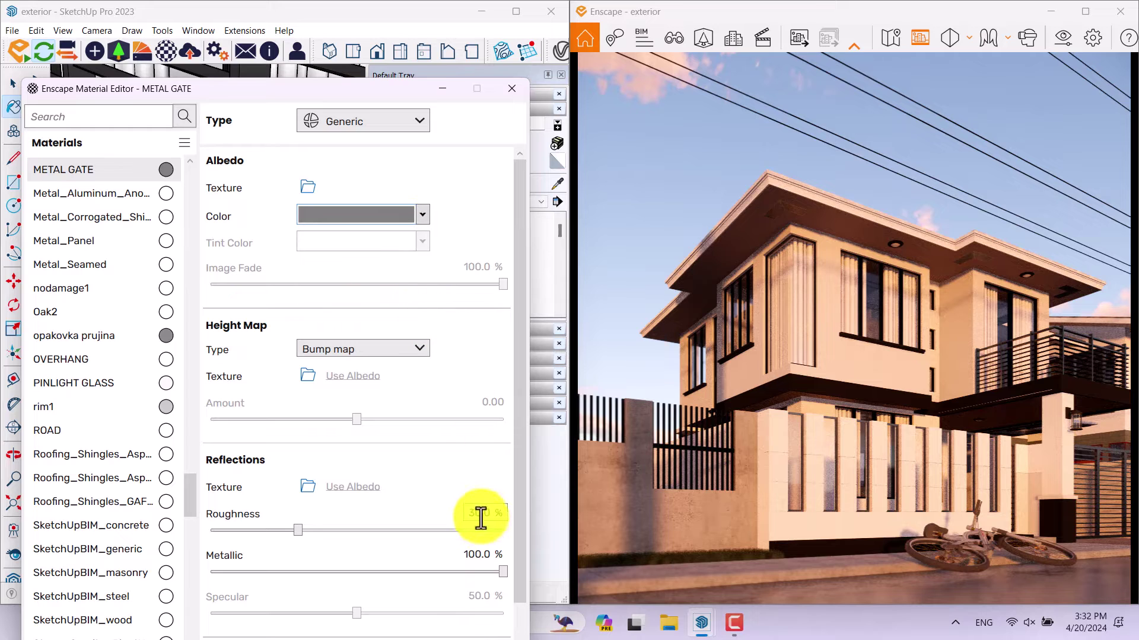
click(483, 555)
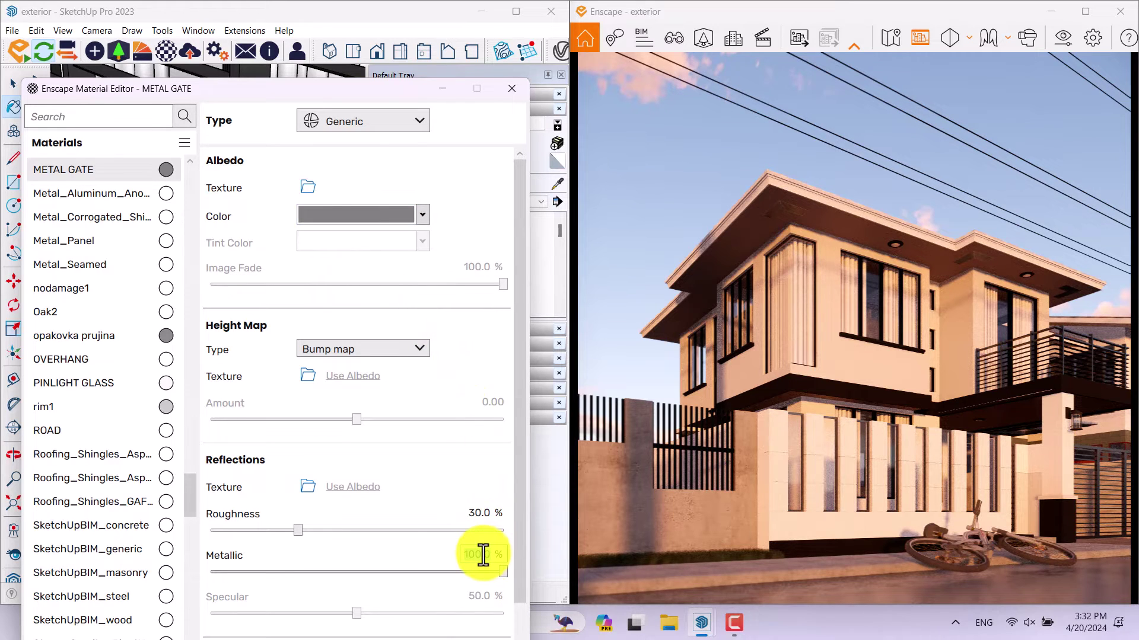
key(BackSpace)
key(shift+Tab)
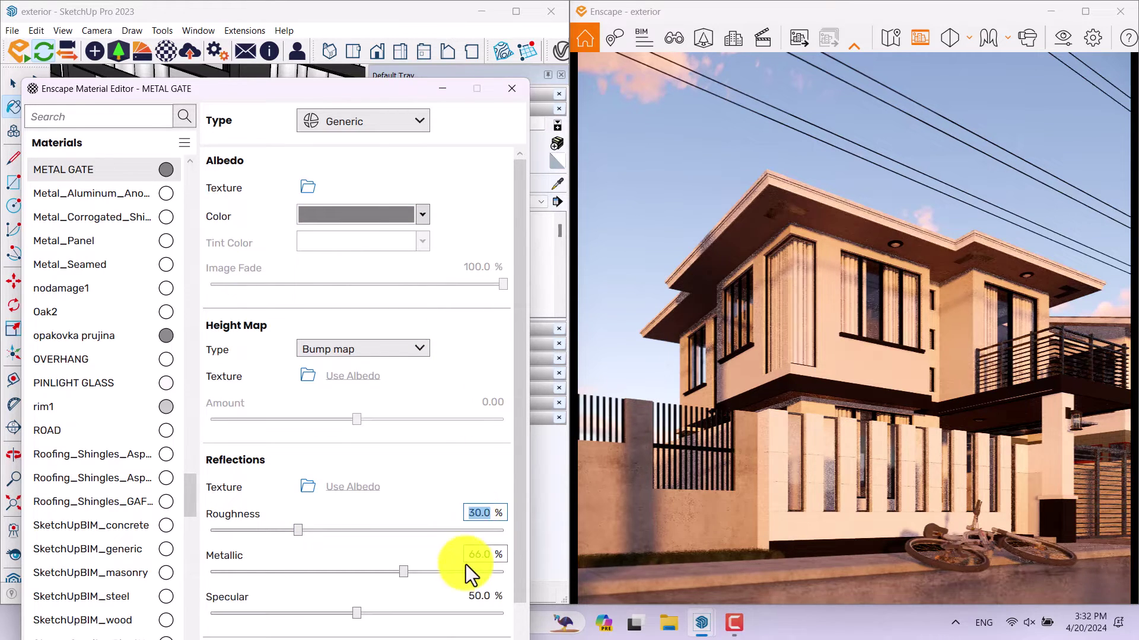
text(8)
key(Return)
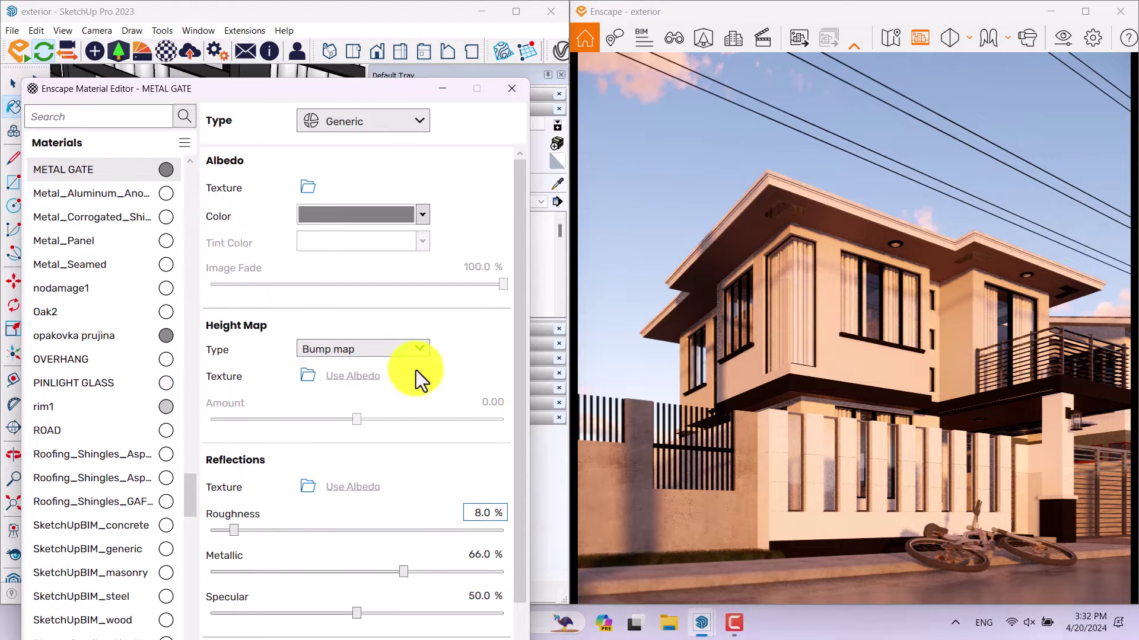
Change the gate's albedo colour to a light silver grey
click(412, 215)
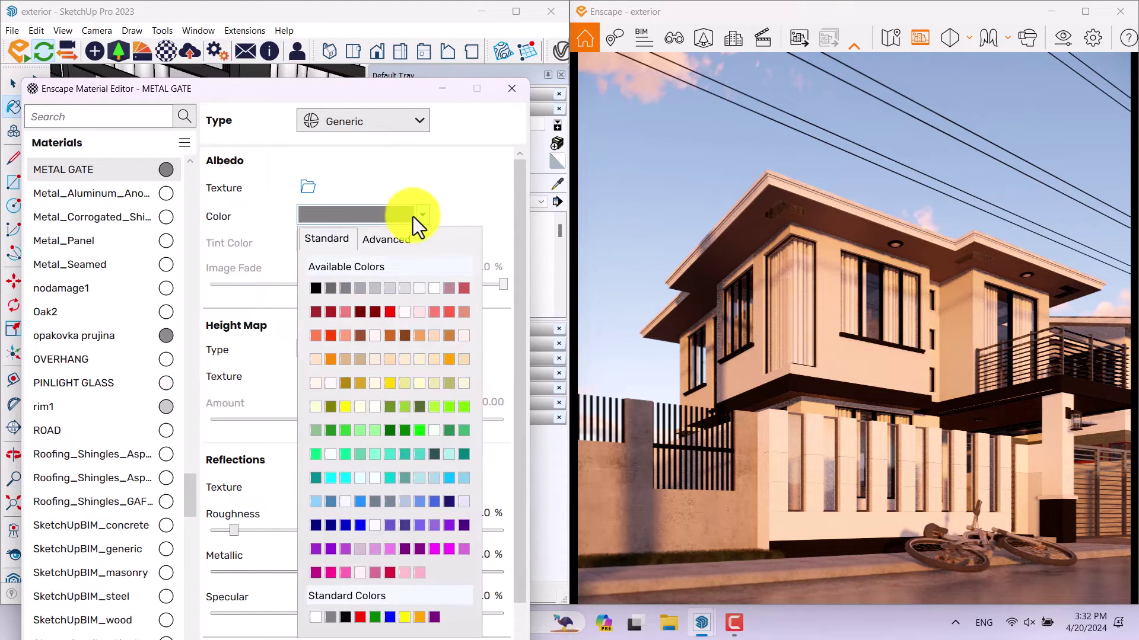
click(447, 316)
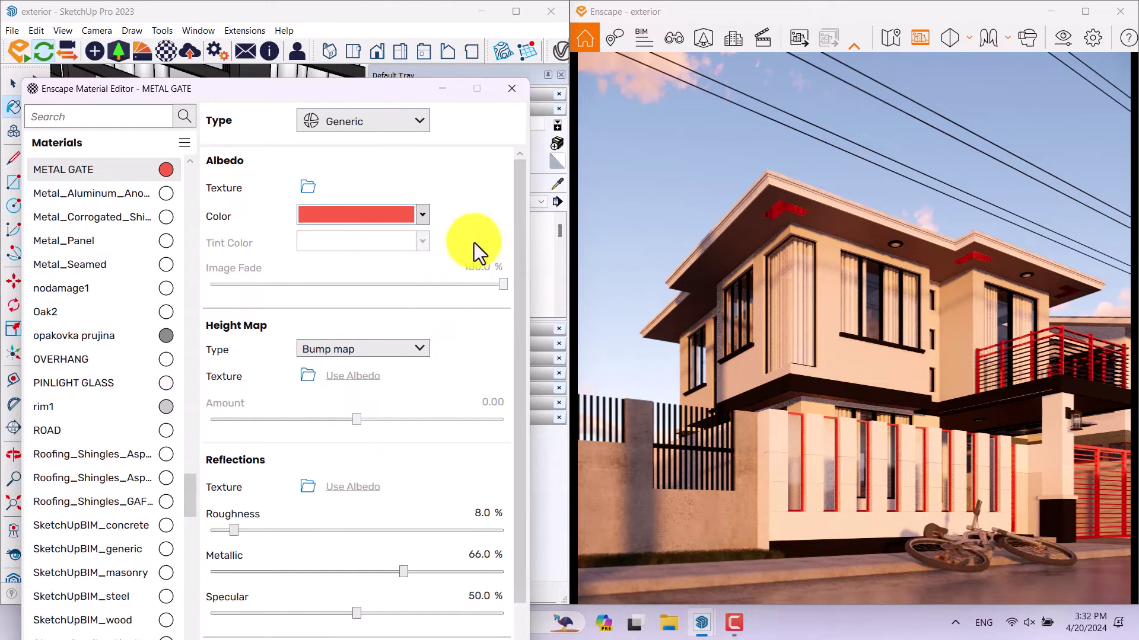
click(409, 216)
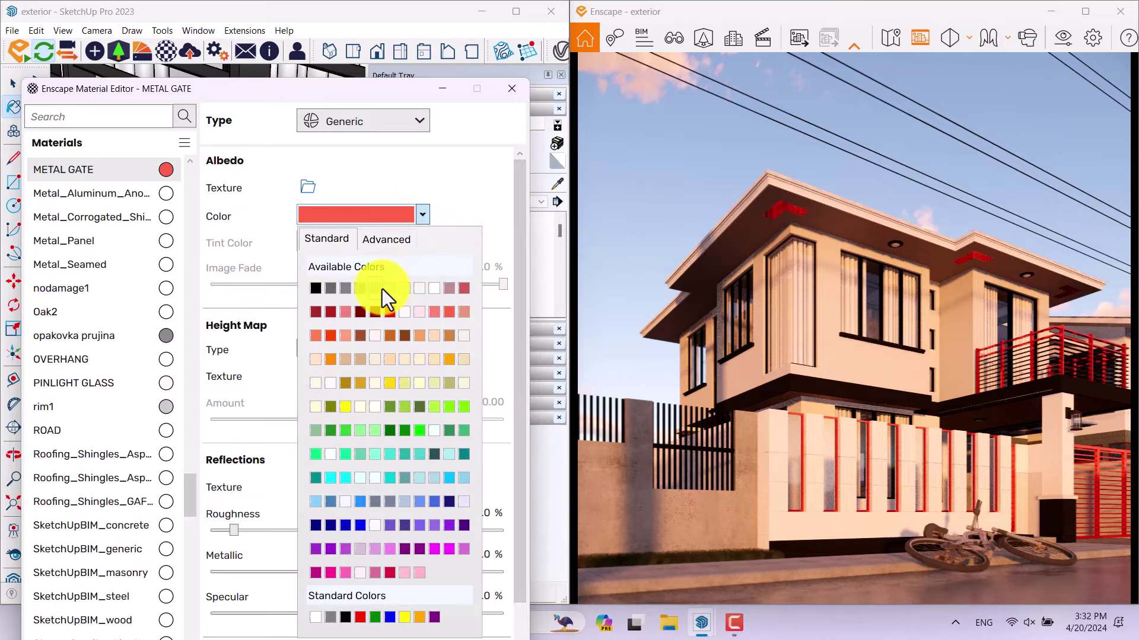
click(381, 289)
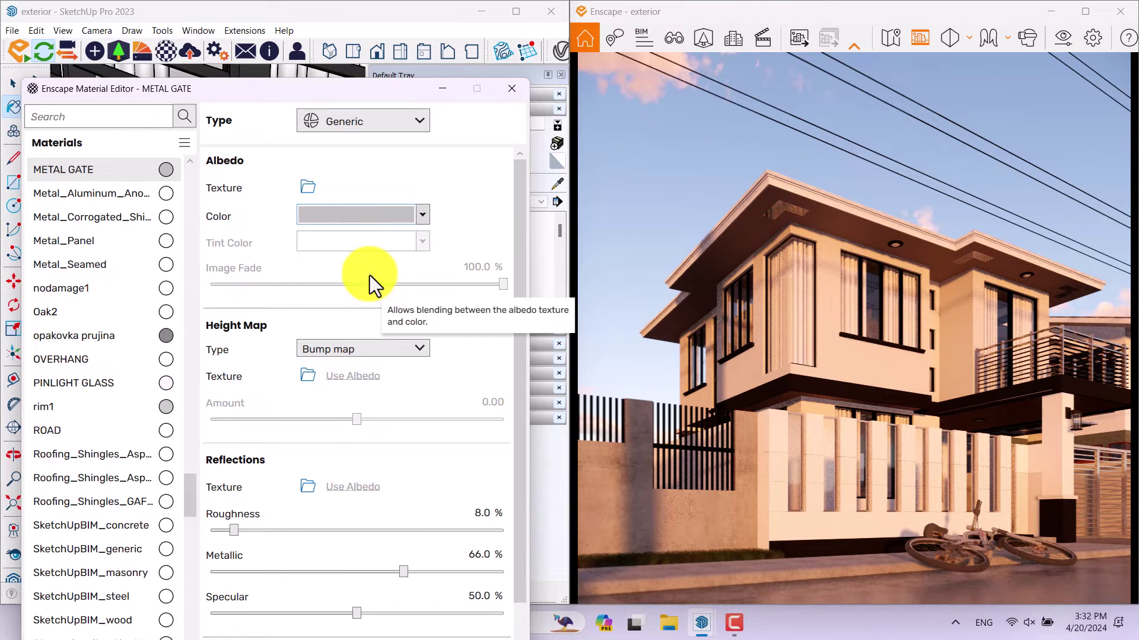
drag(395, 88, 483, 562)
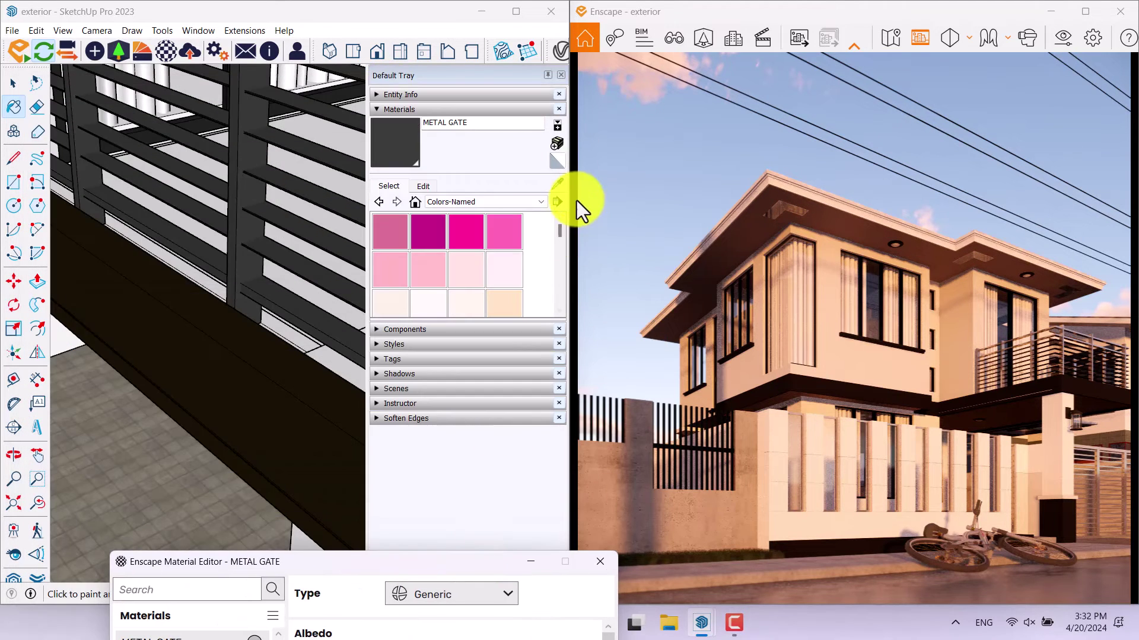
Sample the white wall's material, WALL WHITE COLOR, from the upper floor
click(560, 184)
scroll(267, 296, down, 5)
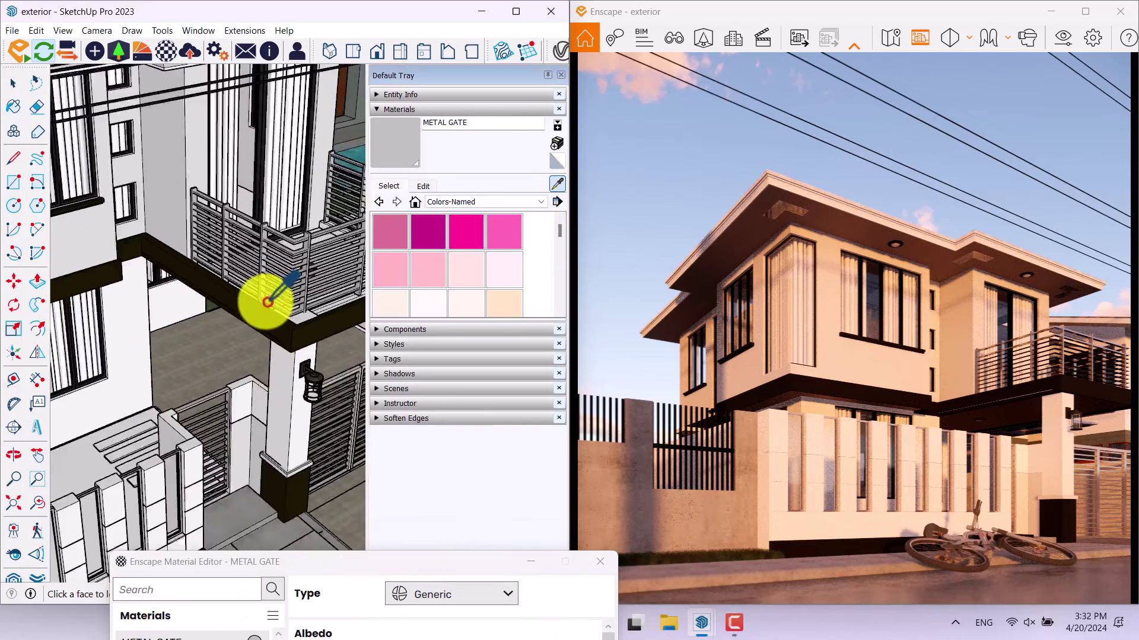
scroll(237, 290, down, 3)
mouse_move(348, 325)
middle_down()
mouse_move(198, 237)
mouse_move(95, 132)
middle_up()
scroll(203, 241, up, 8)
click(222, 248)
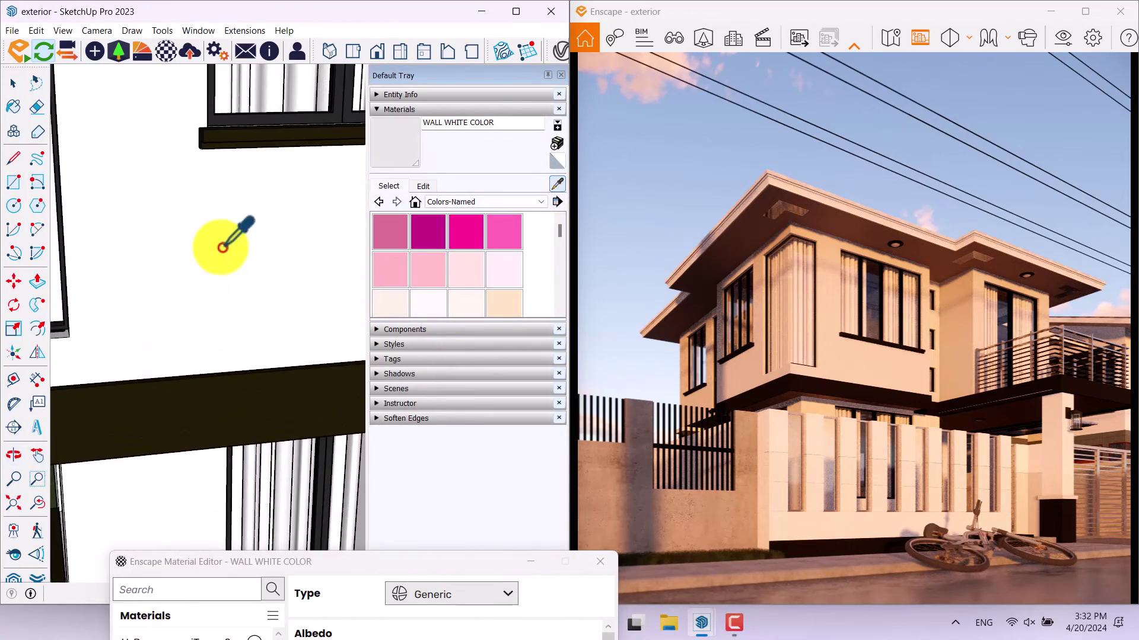
drag(309, 562, 225, 23)
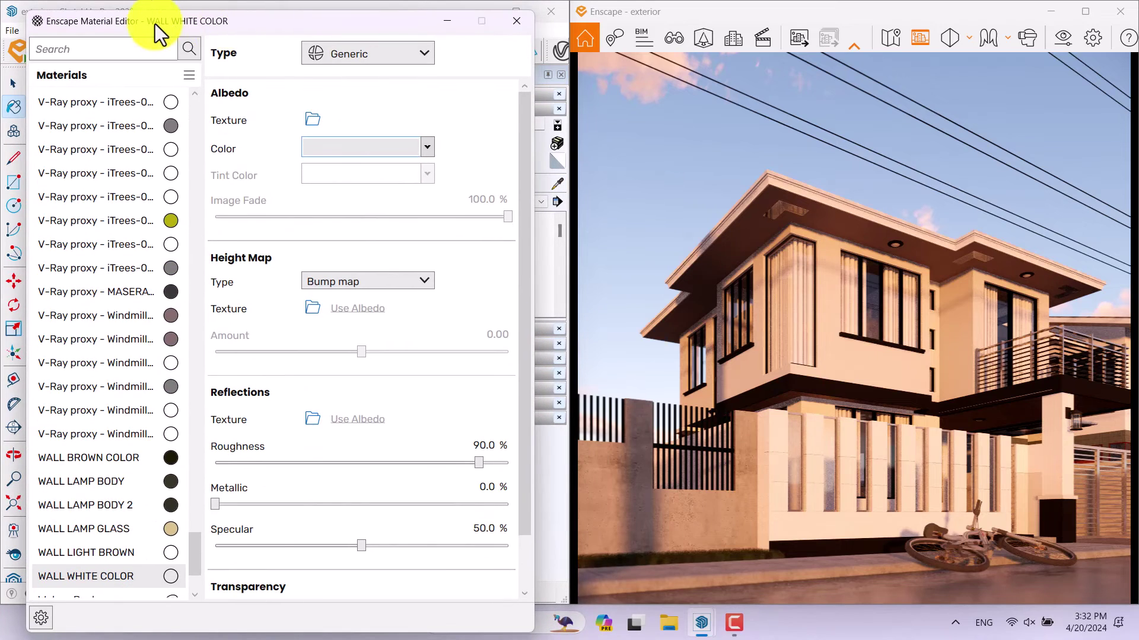
Replace WALL WHITE COLOR with the Enscape library material Plaster 04
click(169, 577)
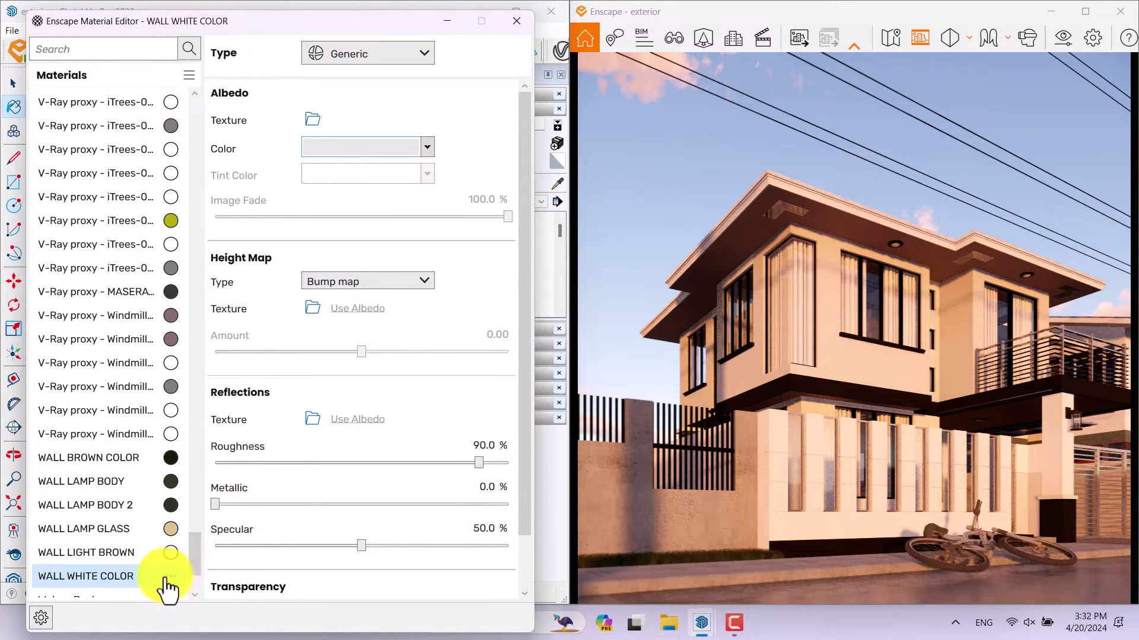
right_click(171, 576)
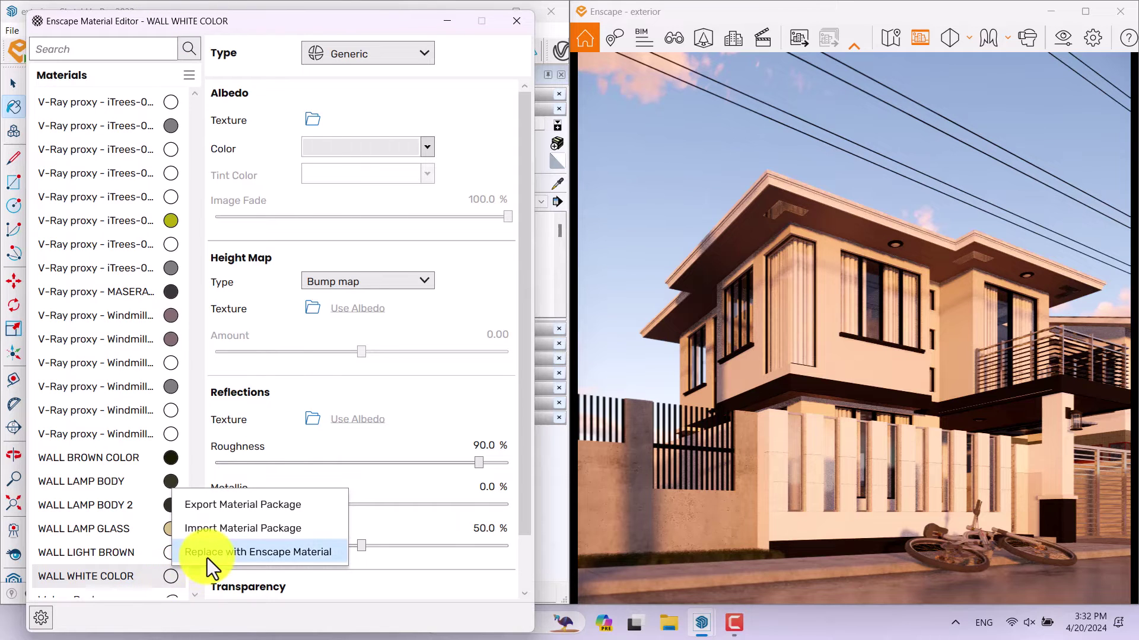
click(294, 556)
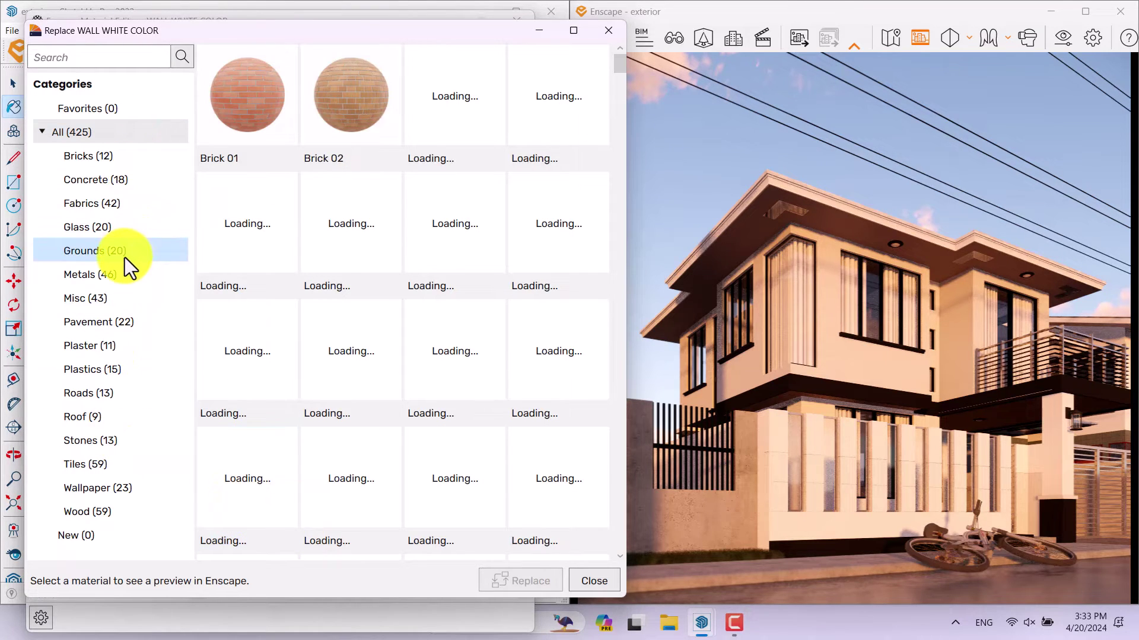
click(93, 343)
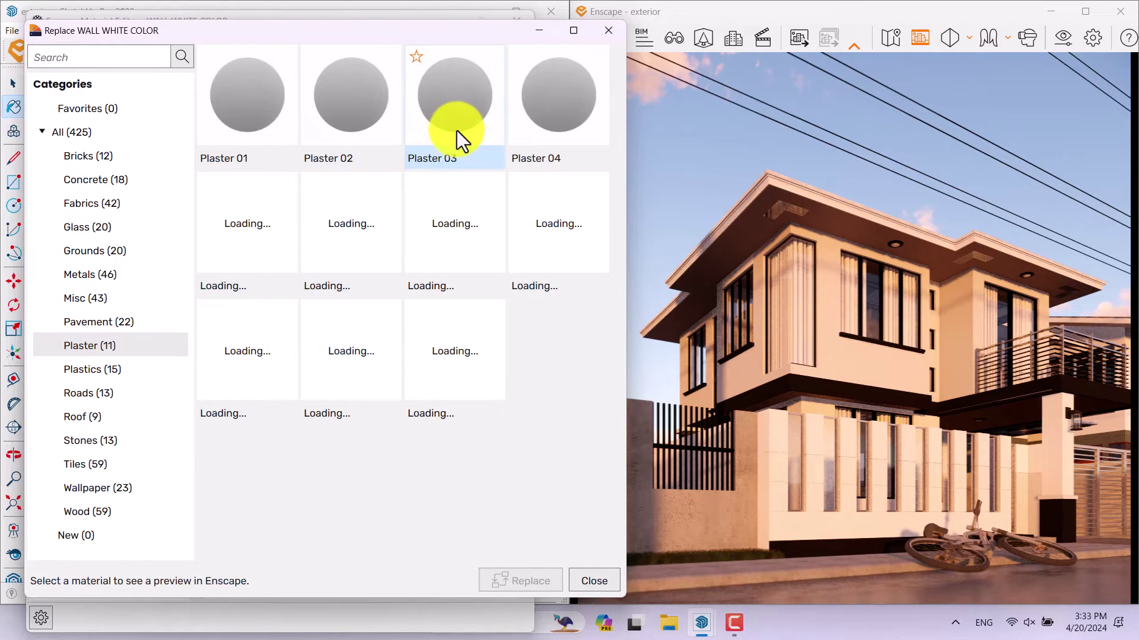
click(542, 124)
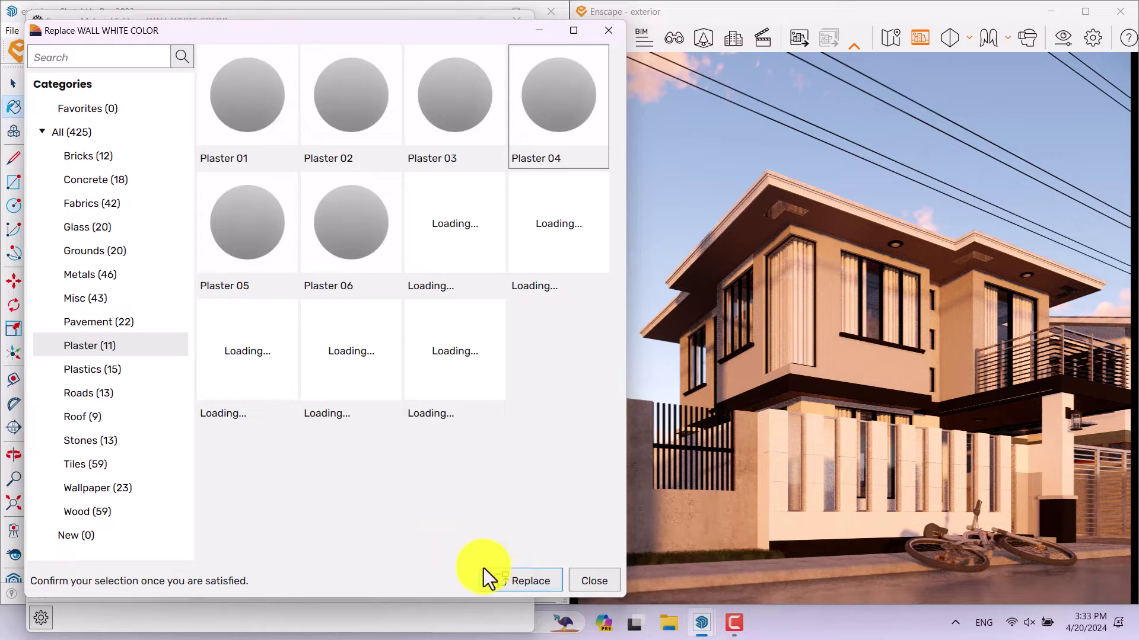
click(511, 583)
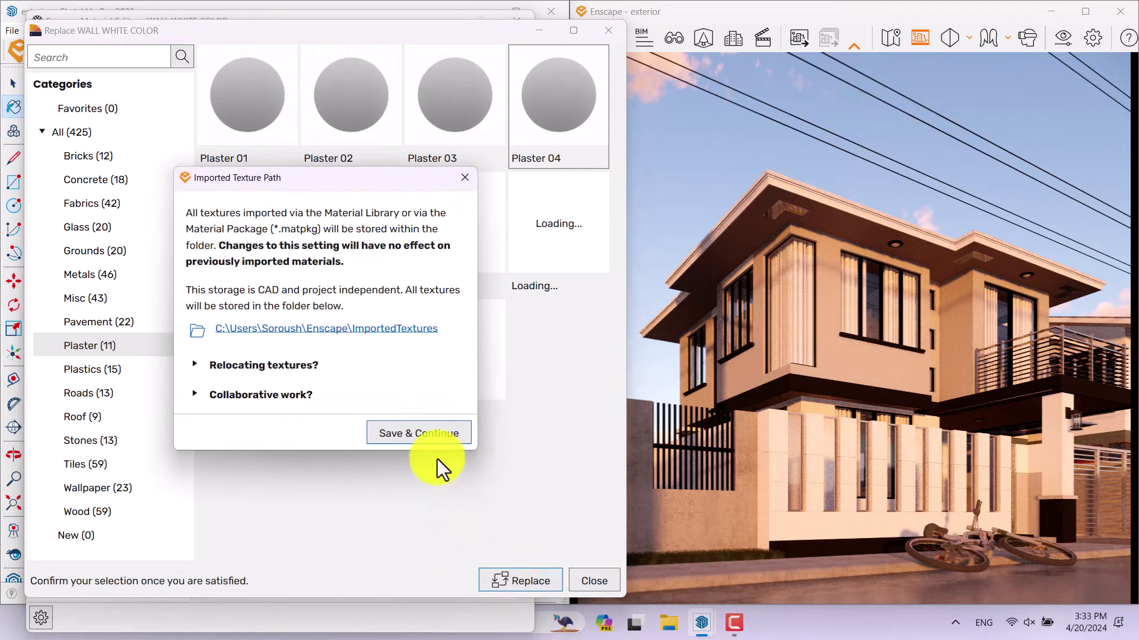
click(411, 427)
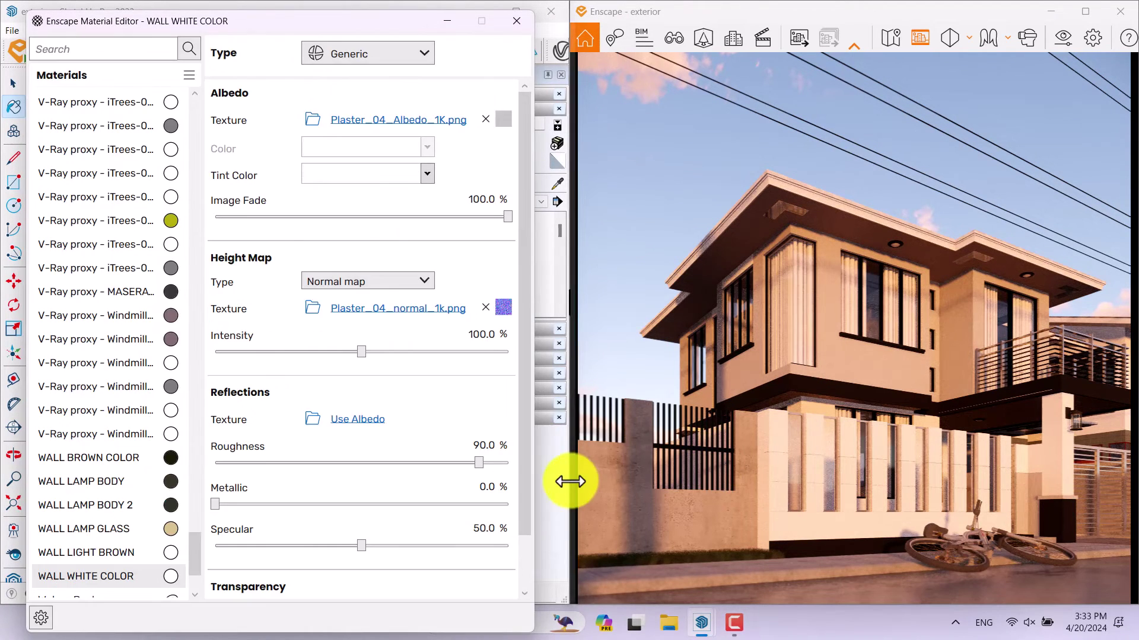
drag(570, 482, 569, 482)
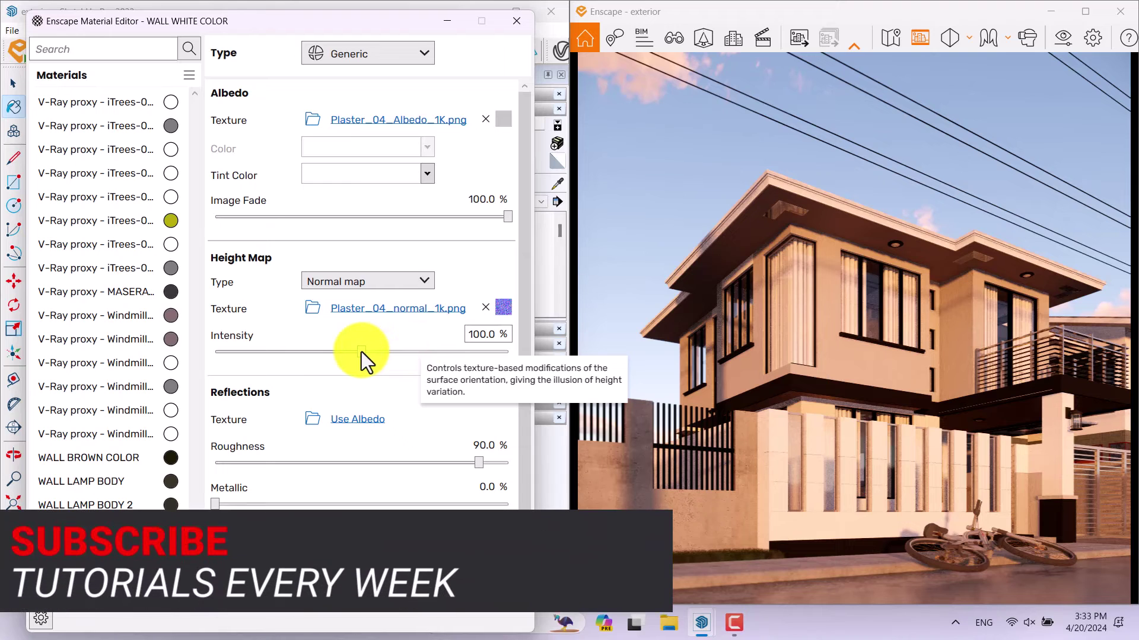
Give the plaster 174.6% bump intensity, 69% roughness, 54% specular and 88% image fade
drag(361, 351, 471, 354)
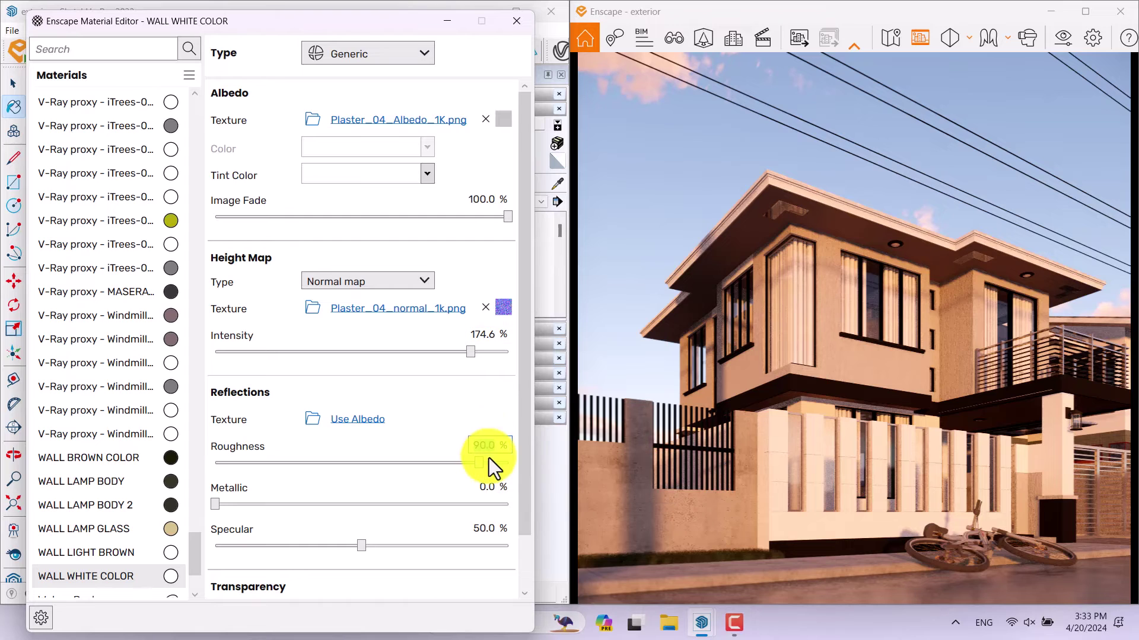
text(69)
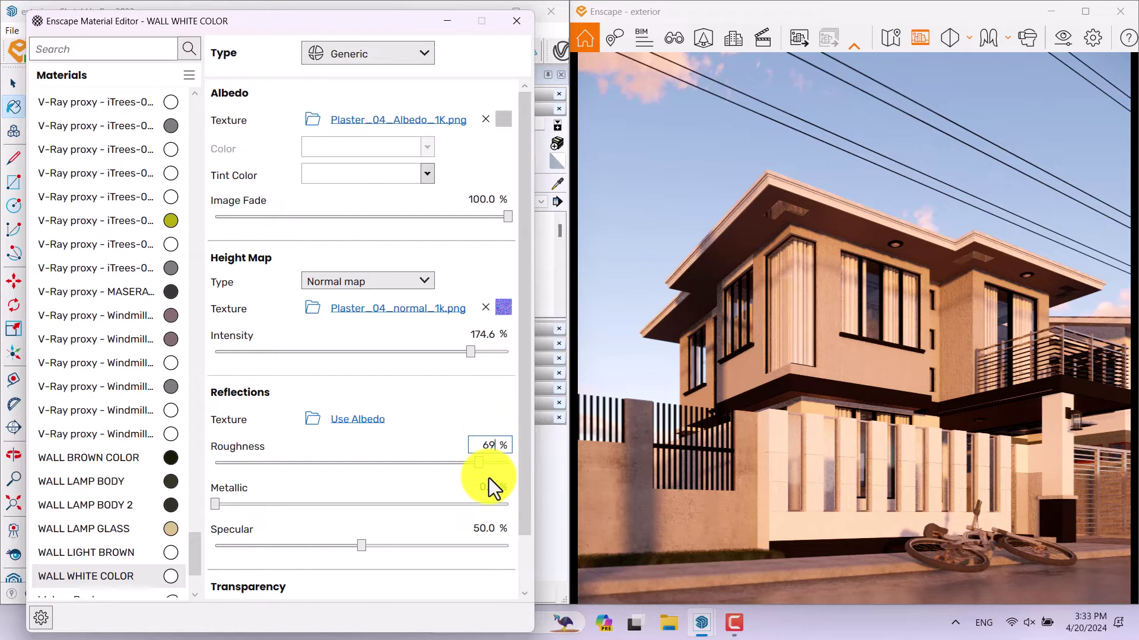
key(Return)
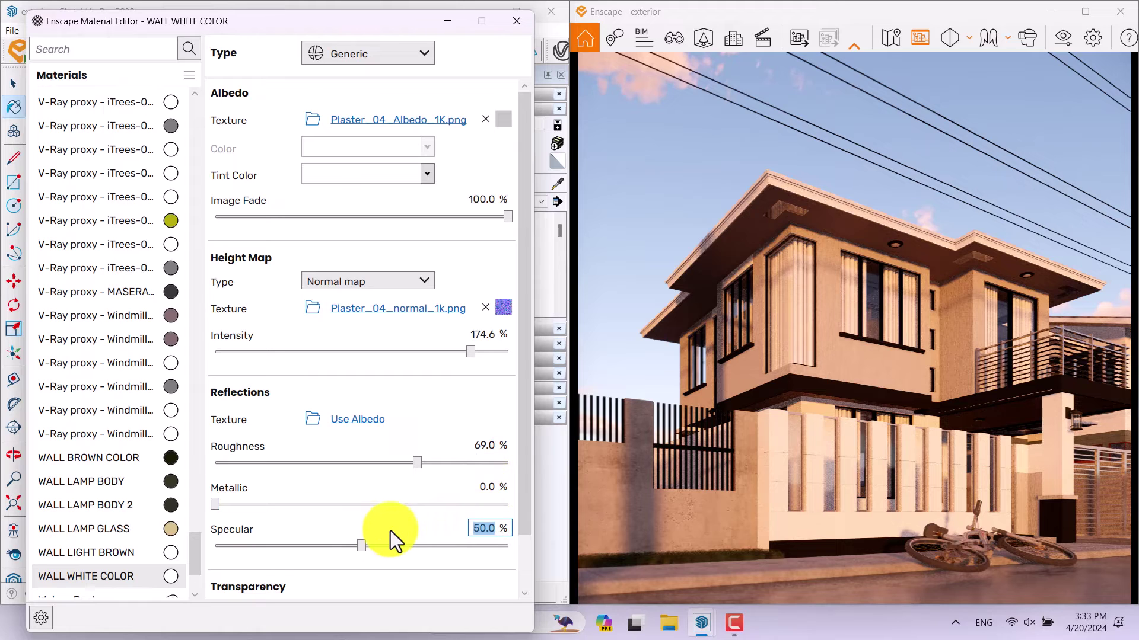
text(54)
key(Return)
click(481, 200)
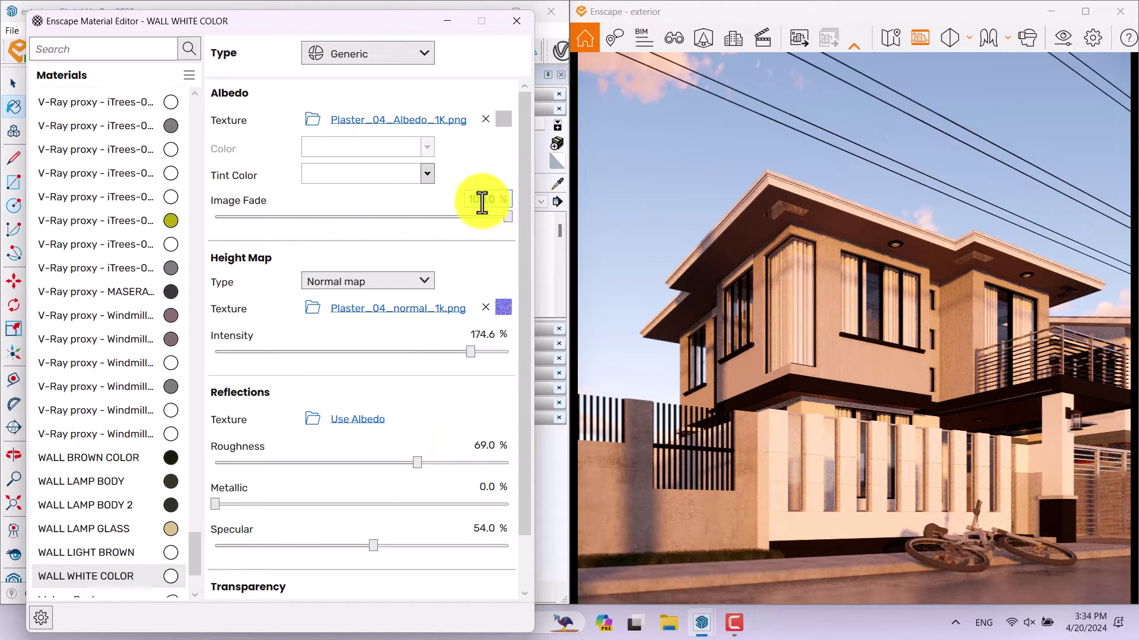
text(88)
key(Return)
Rotate the plaster albedo texture 45°, close the Material Editor and maximize the render window
click(504, 122)
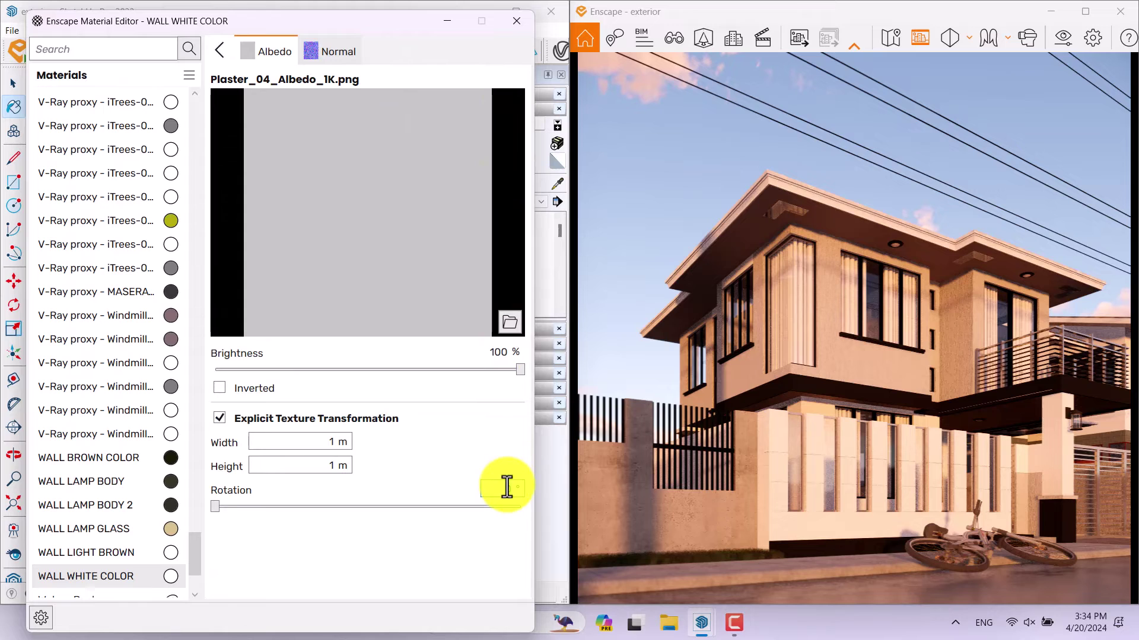
key(Return)
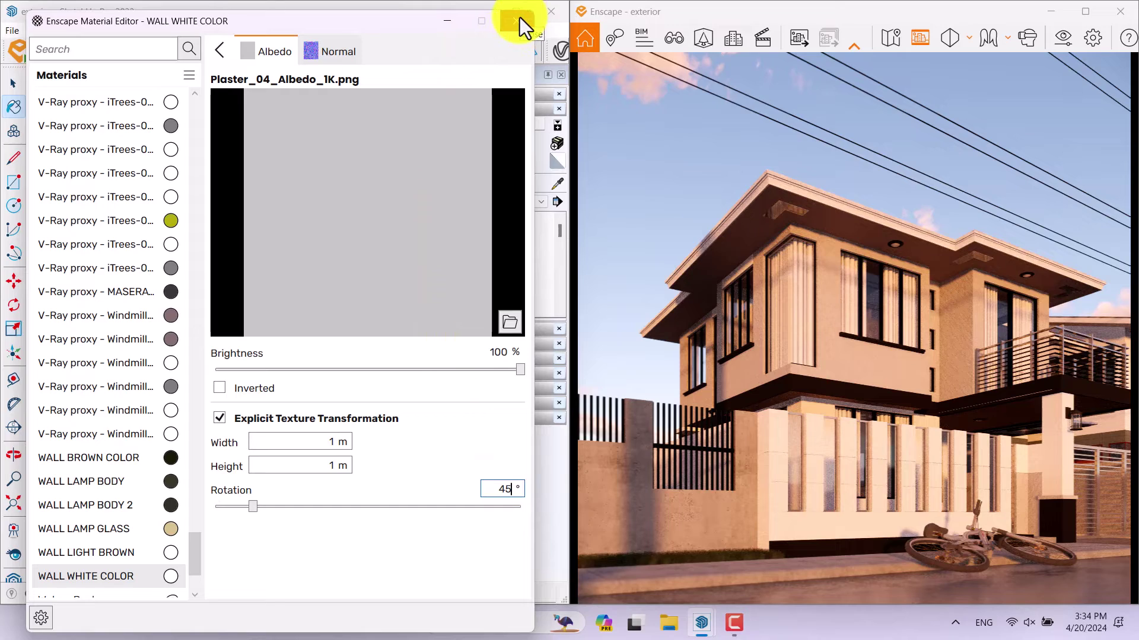
click(520, 18)
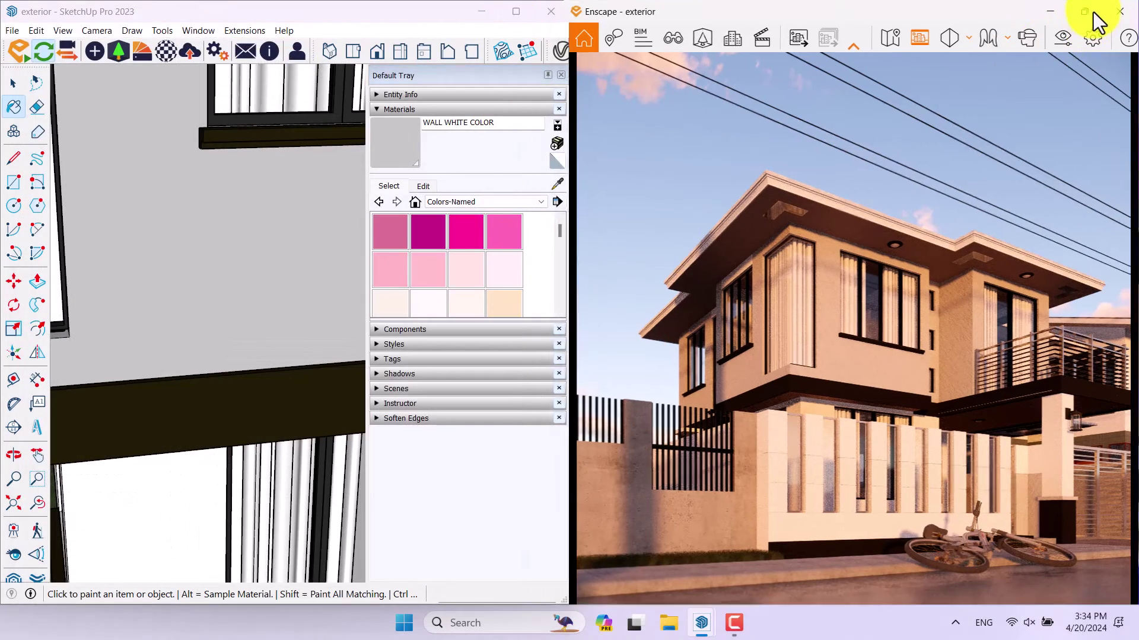
click(1090, 12)
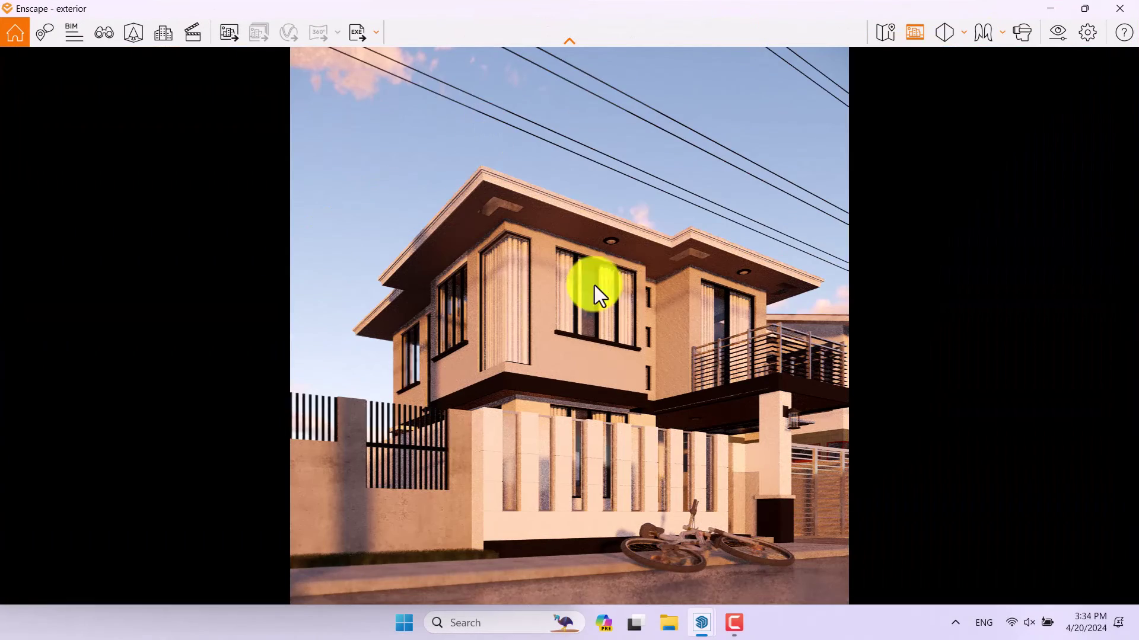
Filter the Asset Library to the Street Props category
click(140, 39)
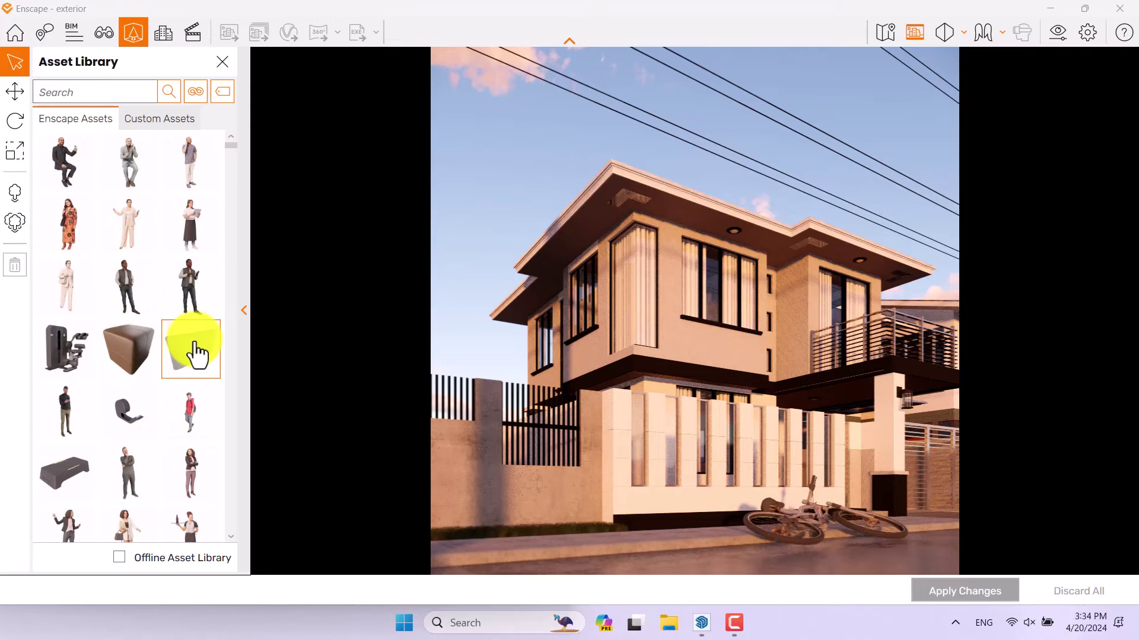
click(194, 92)
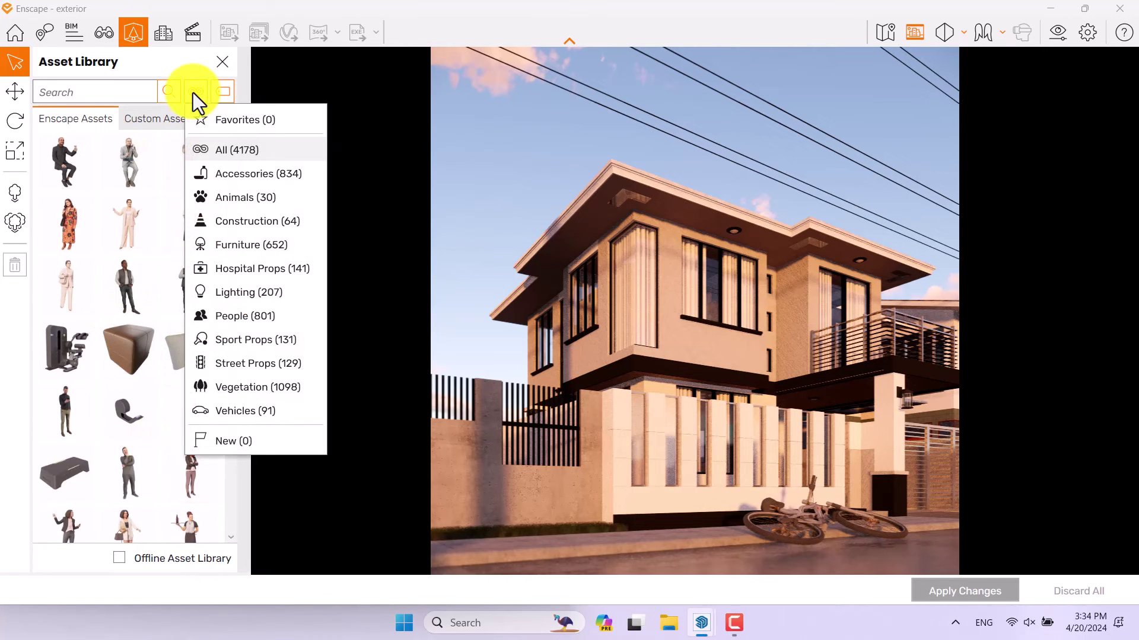
click(194, 92)
click(197, 100)
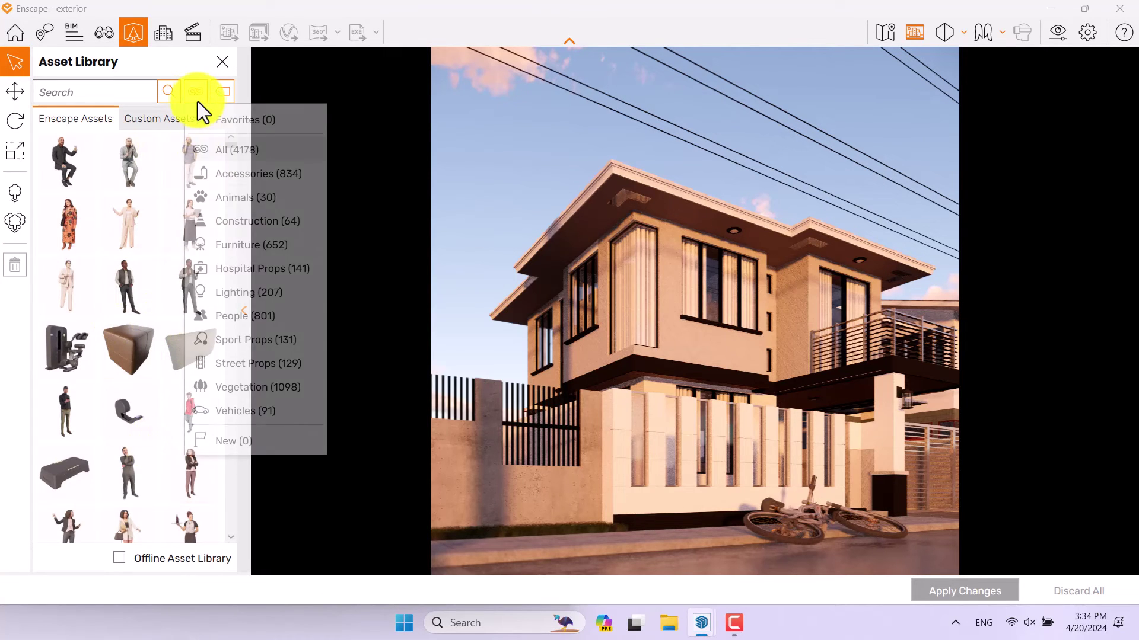
click(256, 364)
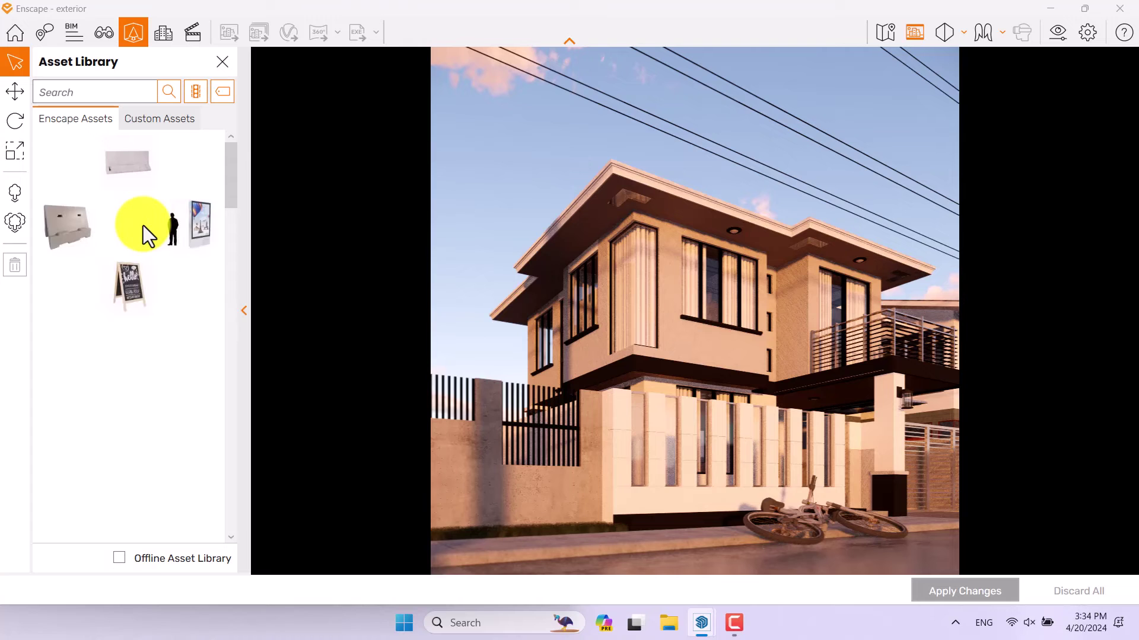
scroll(145, 238, down, 5)
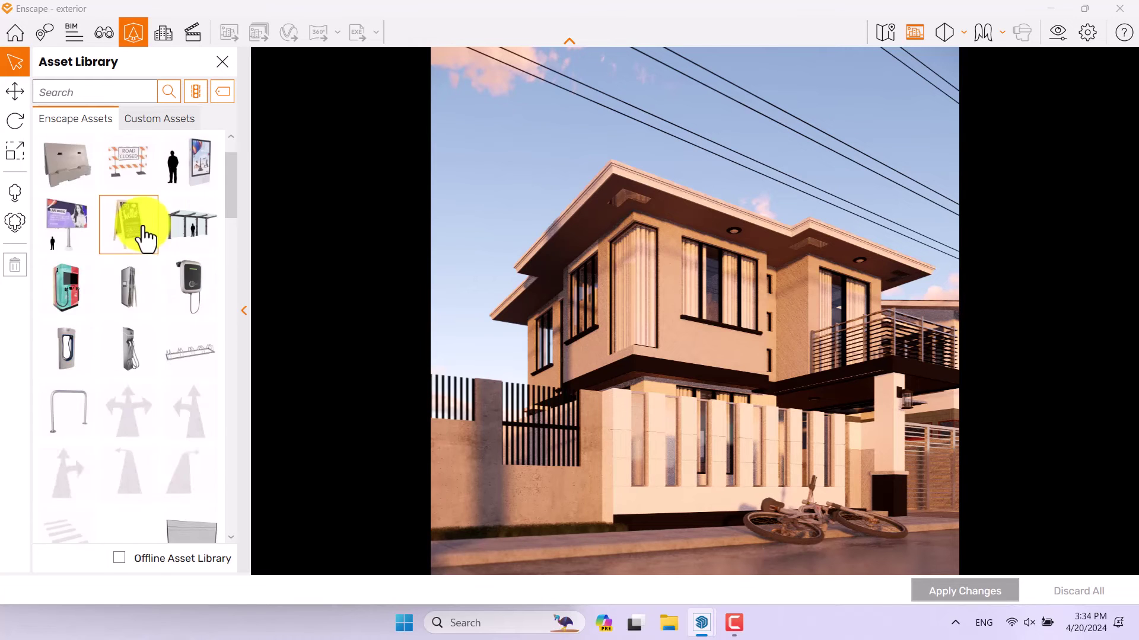
scroll(146, 237, down, 5)
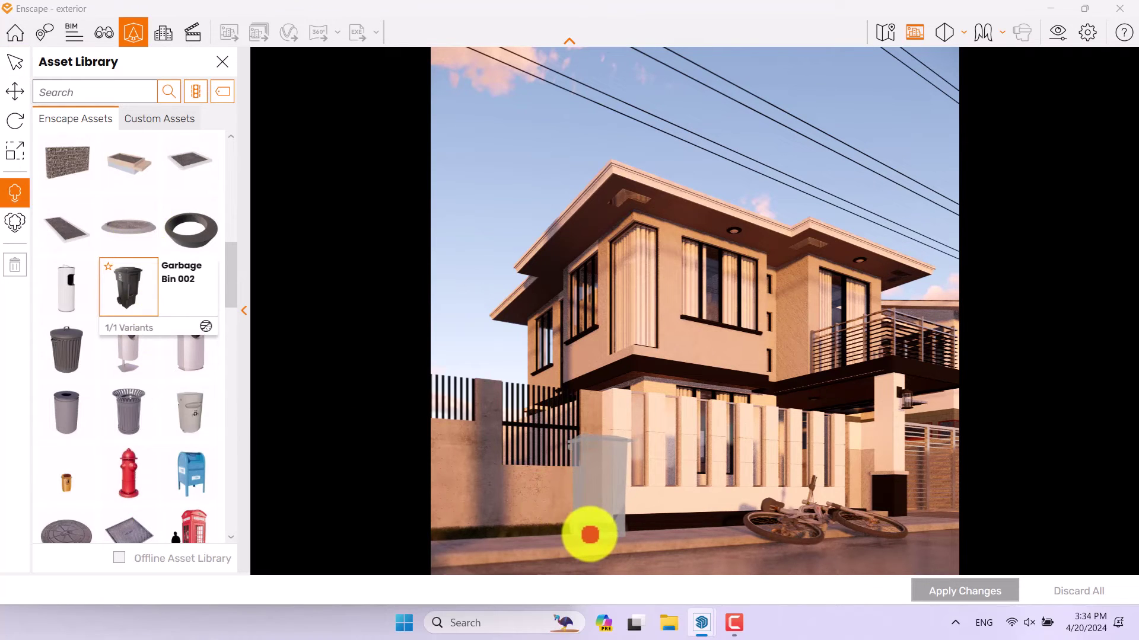
Place Garbage Bin 002 by the fence, shift it slightly left, and apply changes
click(589, 535)
click(15, 62)
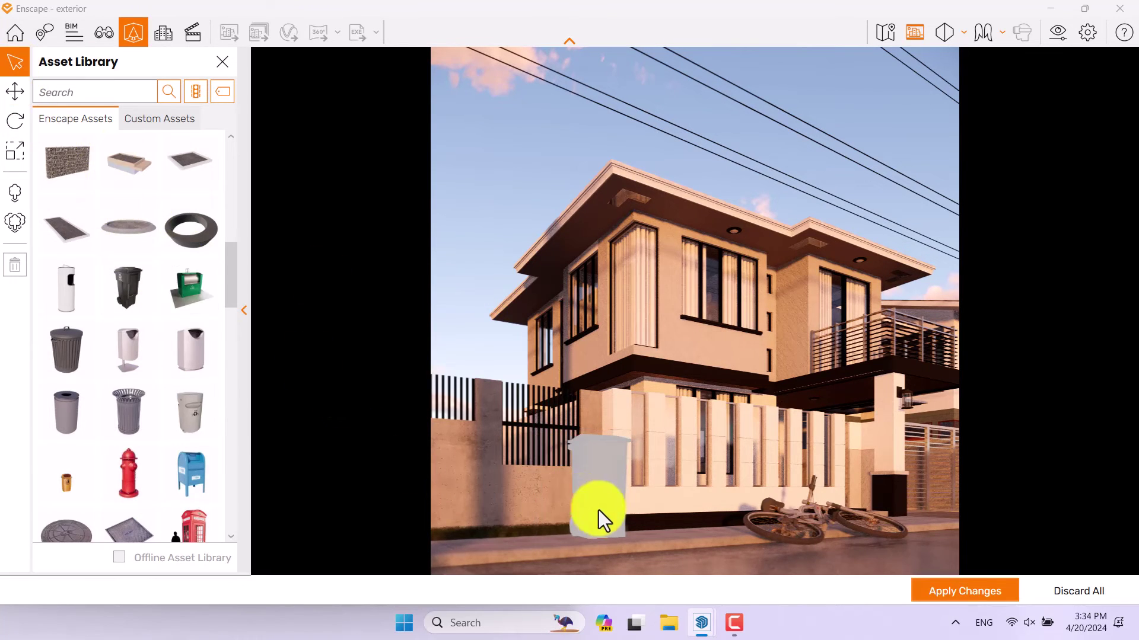
click(600, 521)
click(18, 94)
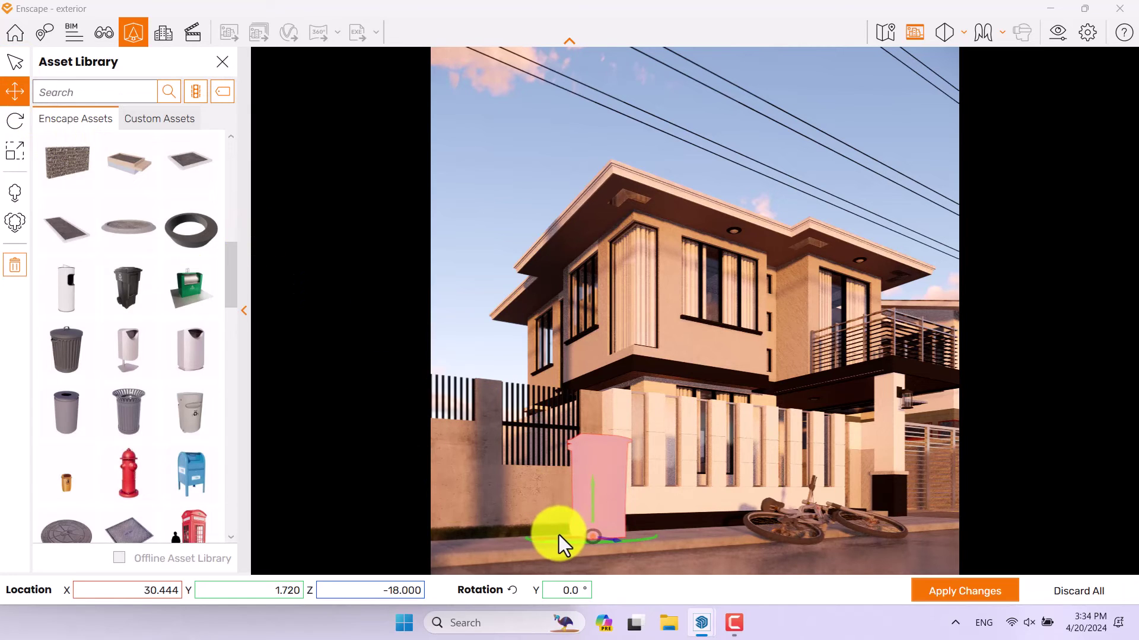
drag(559, 538, 520, 543)
click(959, 593)
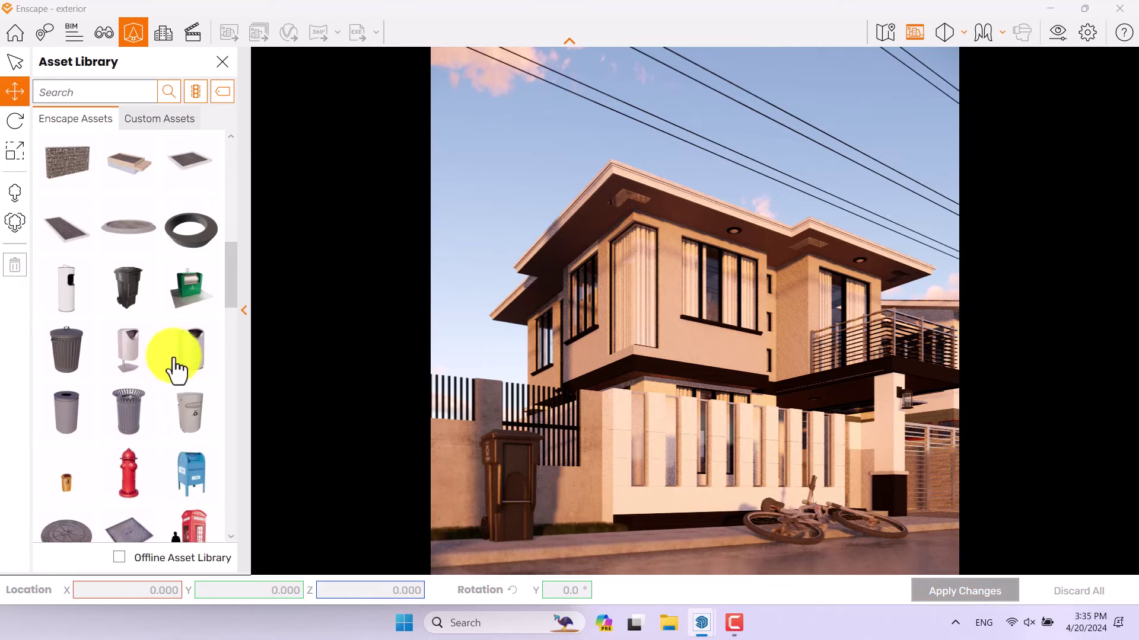
scroll(157, 340, down, 5)
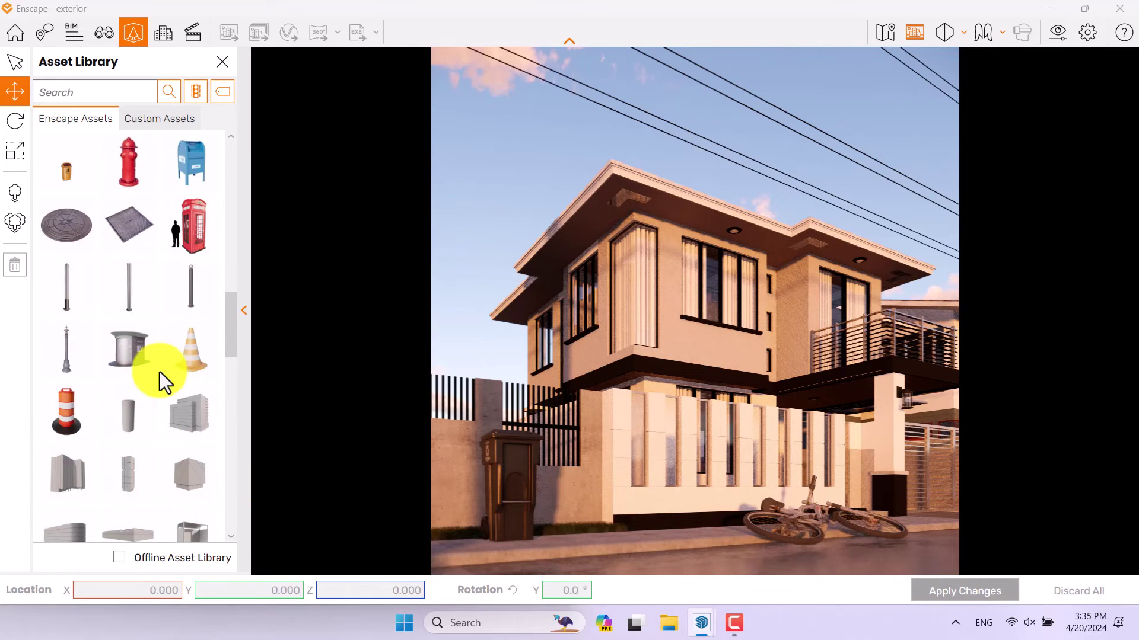
scroll(159, 372, down, 10)
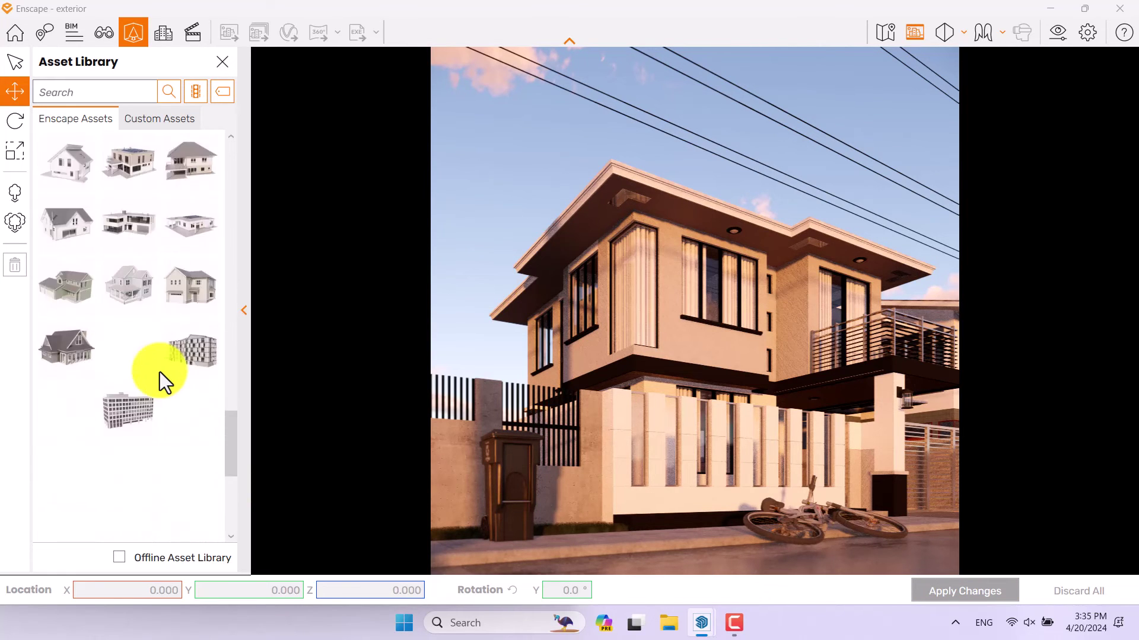
scroll(159, 372, up, 12)
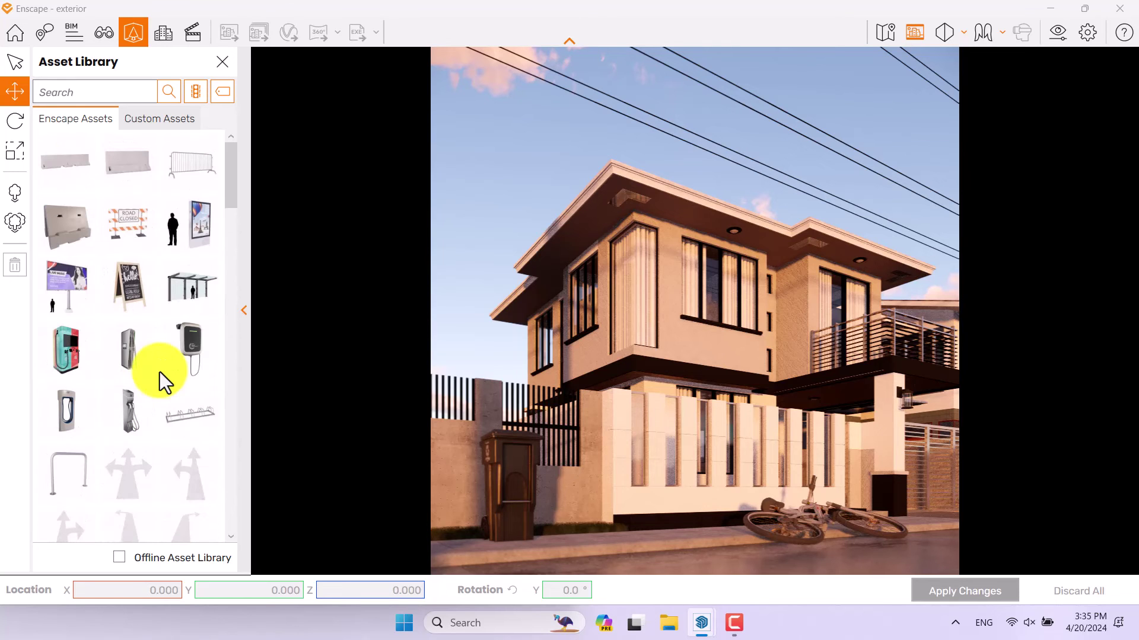
Filter the Asset Library to People tagged Walking and pick the walking man
click(203, 91)
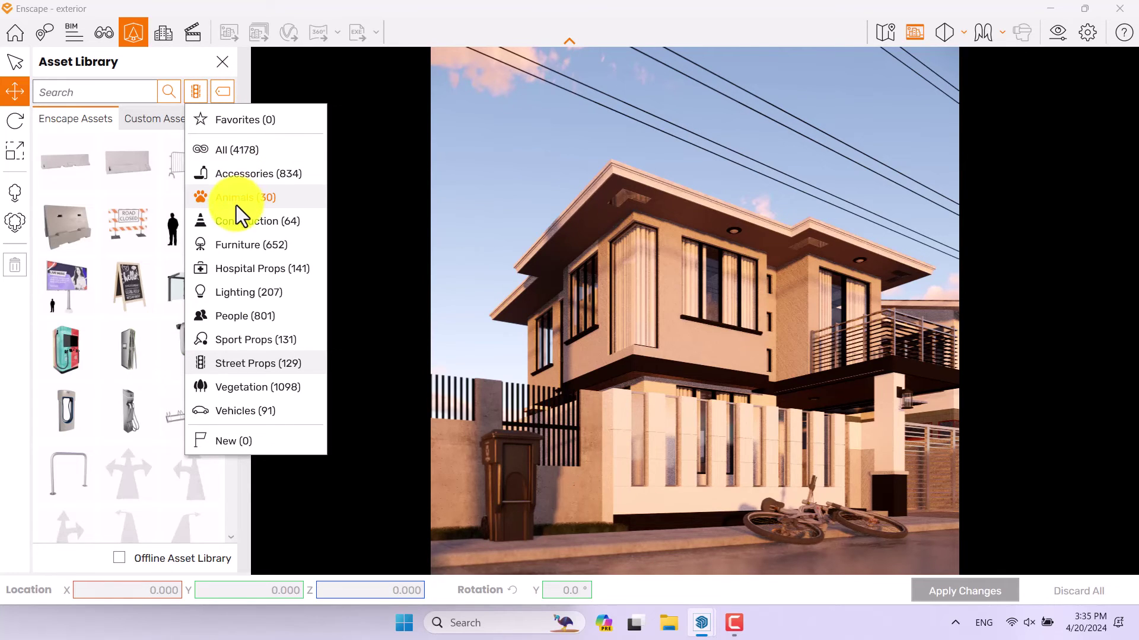
click(240, 317)
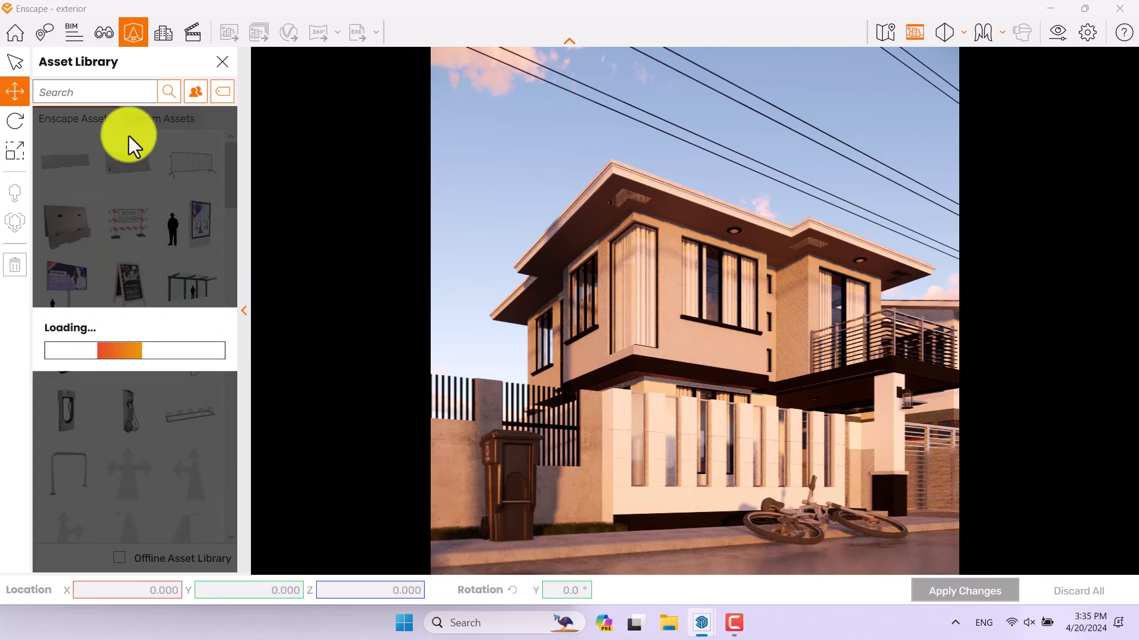
click(220, 93)
scroll(261, 261, down, 5)
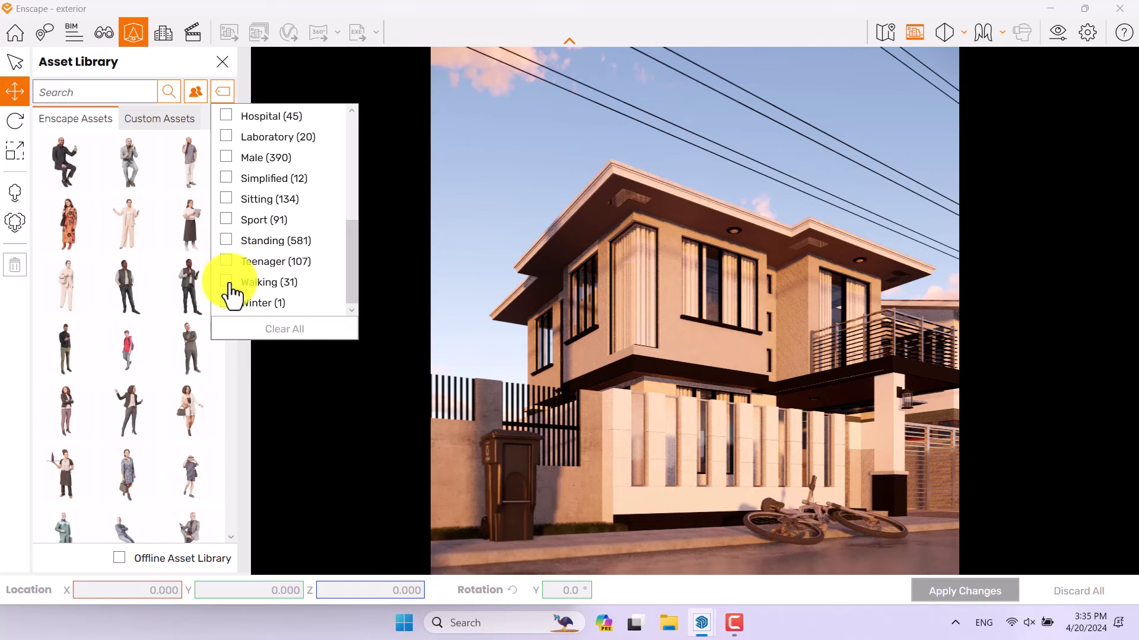
click(229, 283)
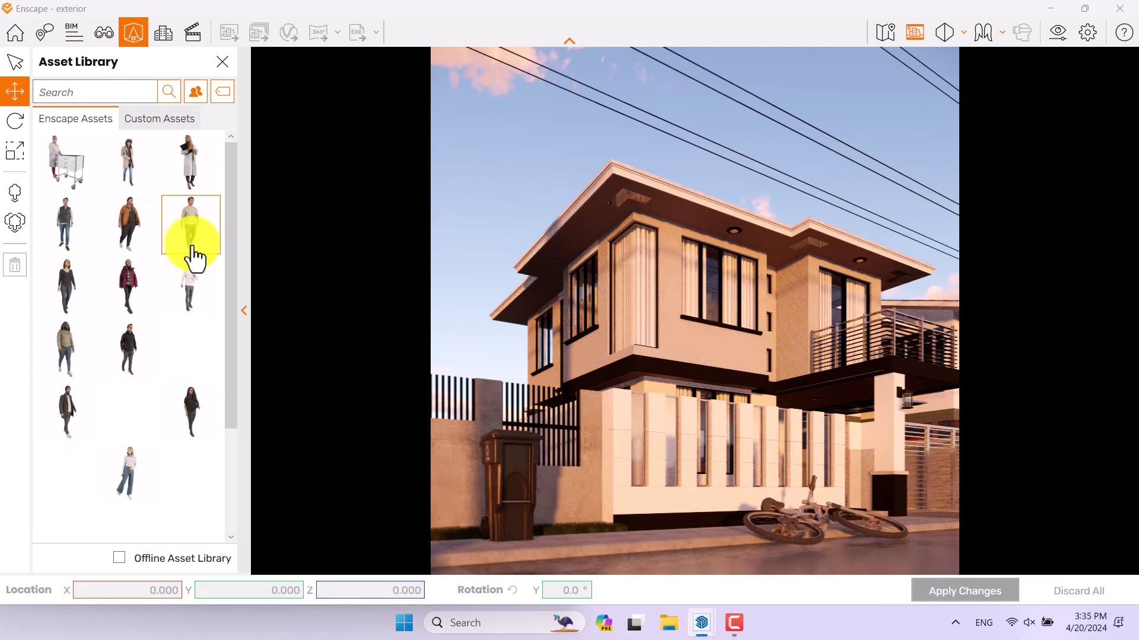
click(189, 225)
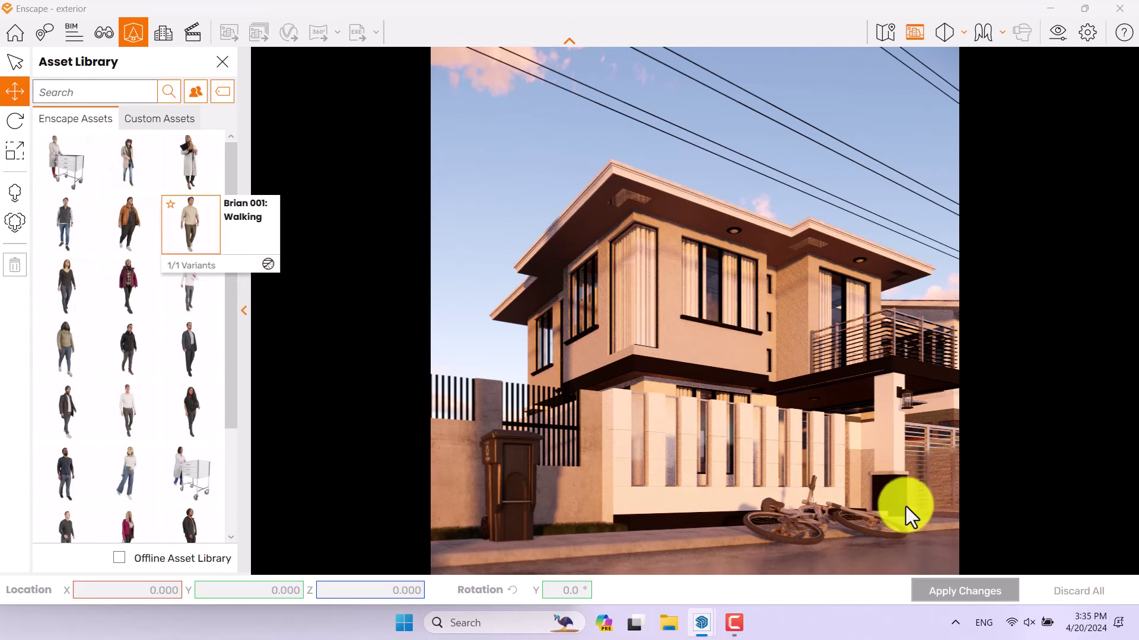
click(190, 249)
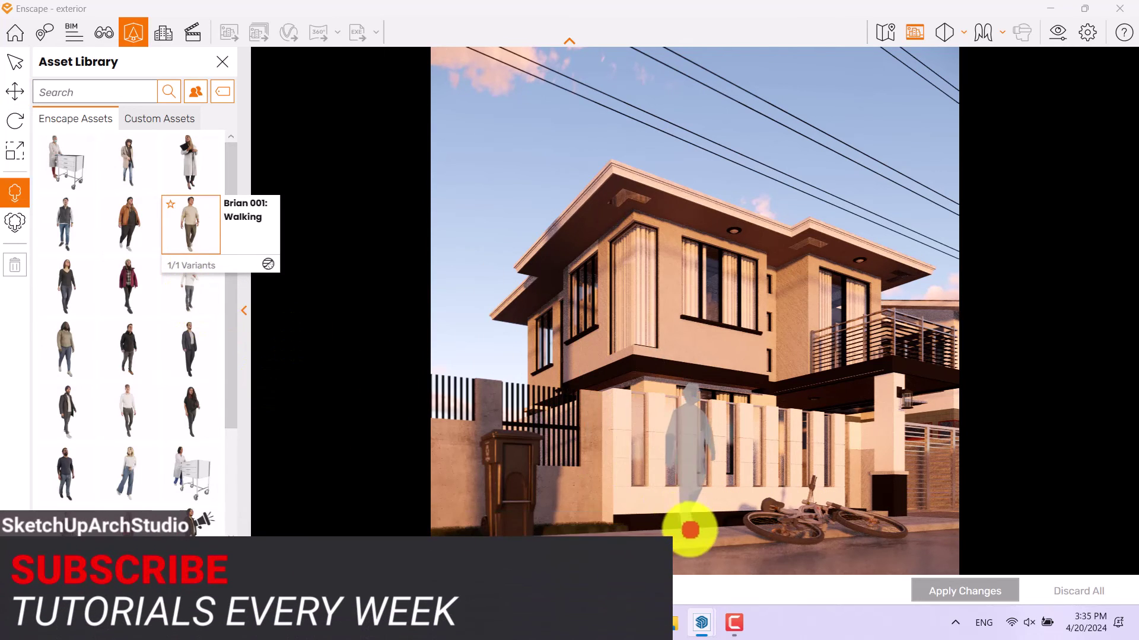
Place the walking man before the fence, scale him to about 70%, turn him, and apply
click(694, 528)
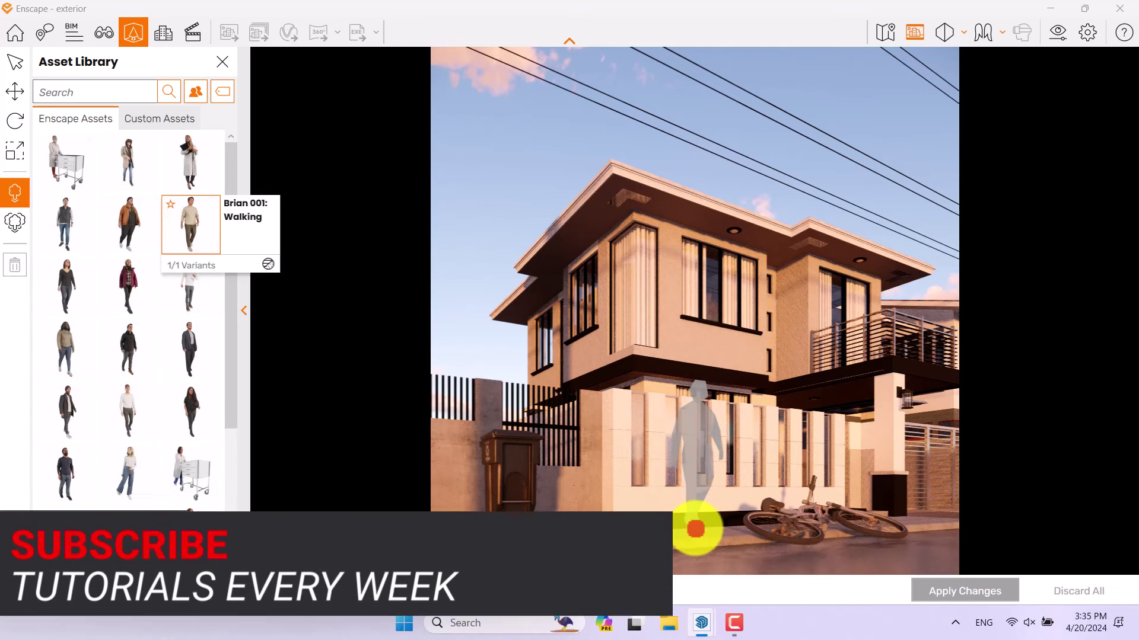
click(13, 63)
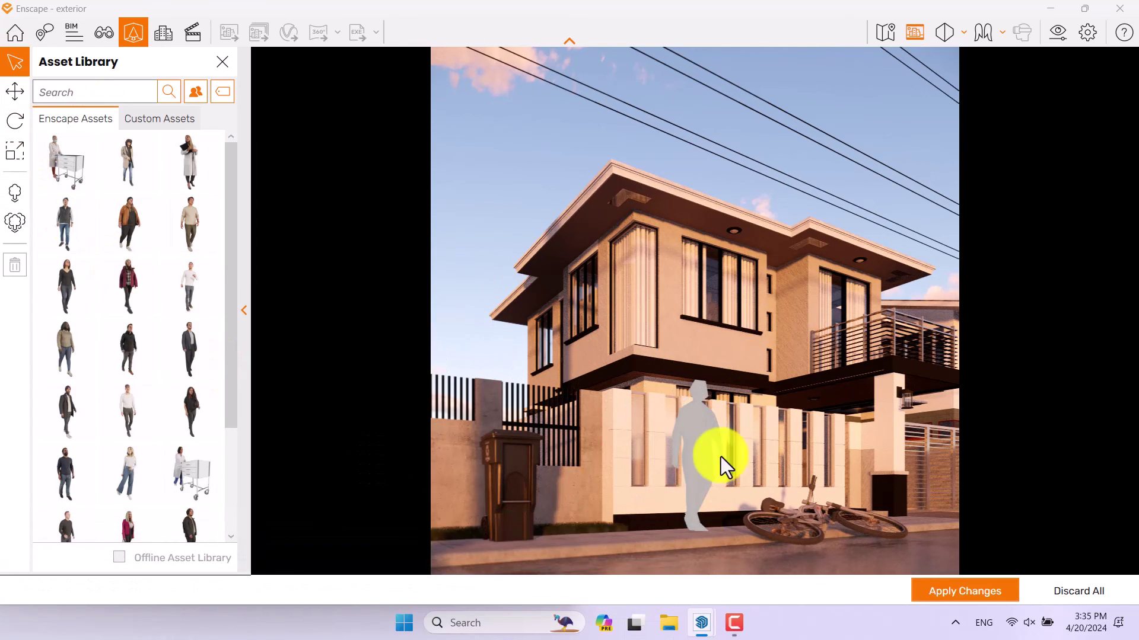
click(704, 456)
click(8, 155)
click(724, 479)
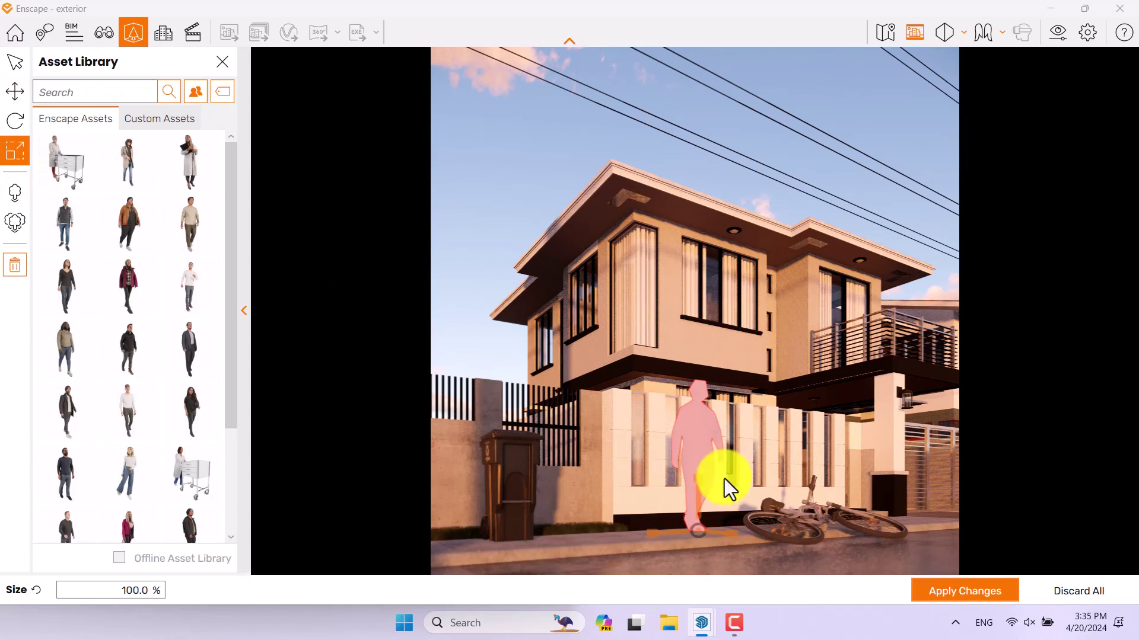
mouse_move(699, 532)
mouse_down()
mouse_move(653, 531)
mouse_move(716, 532)
mouse_up()
click(15, 91)
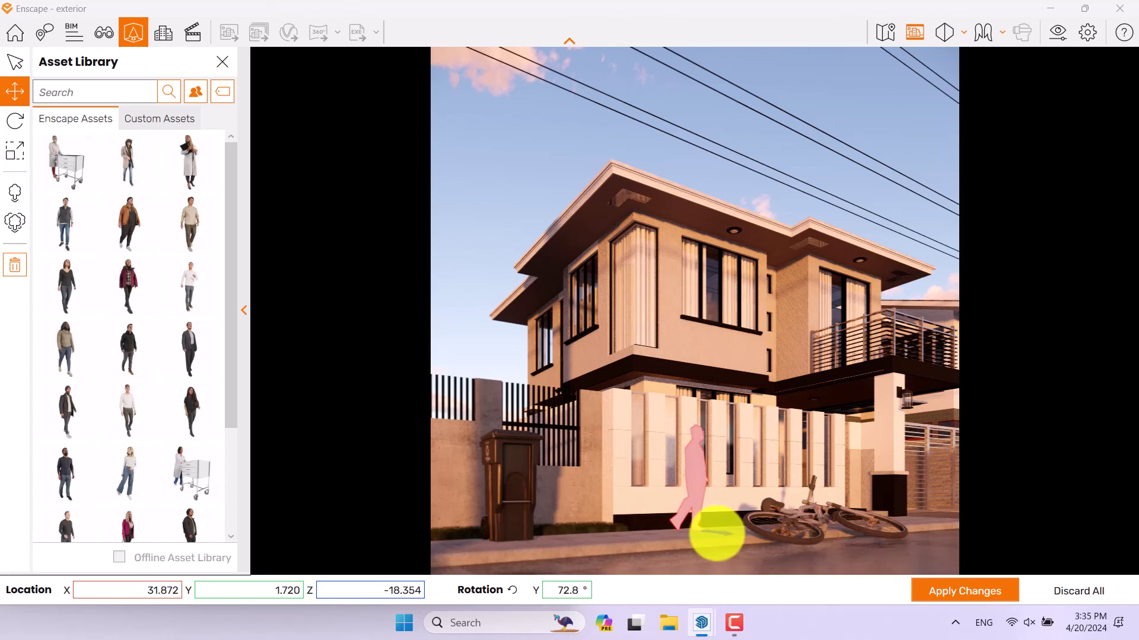
click(950, 598)
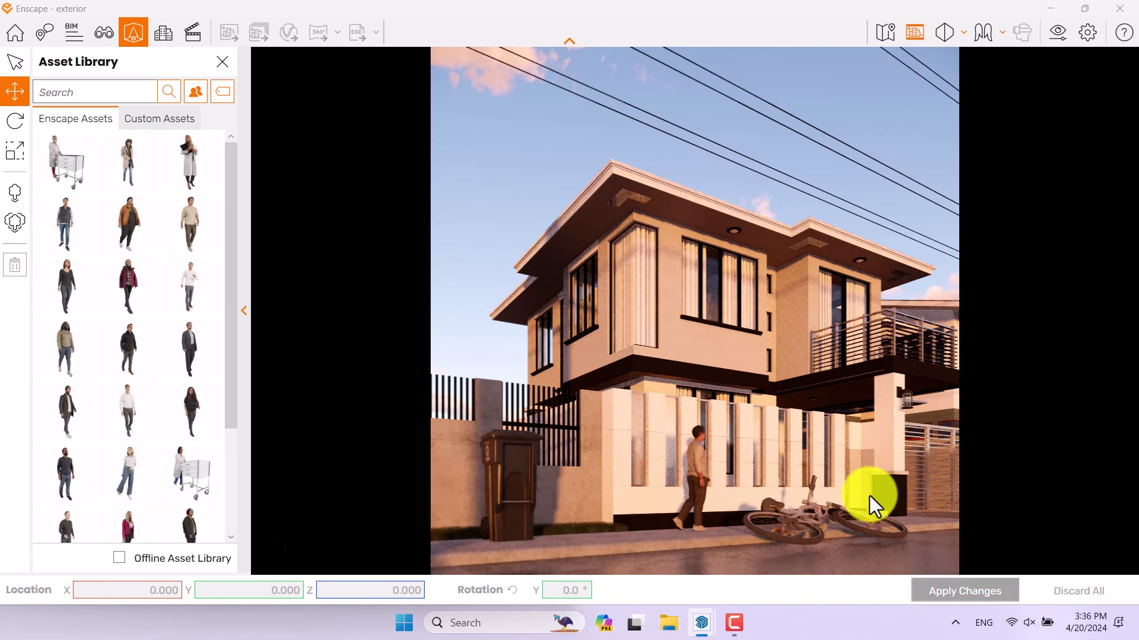
Hide the Asset Library, then browse the screenshot save location to Desktop and close it
key(Escape)
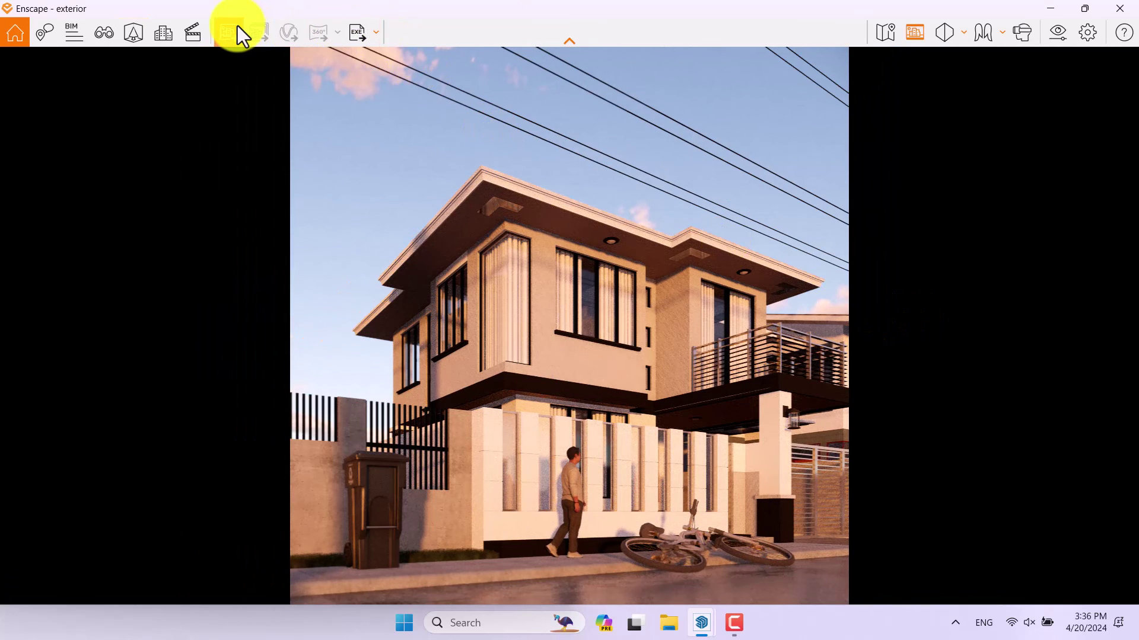
click(237, 26)
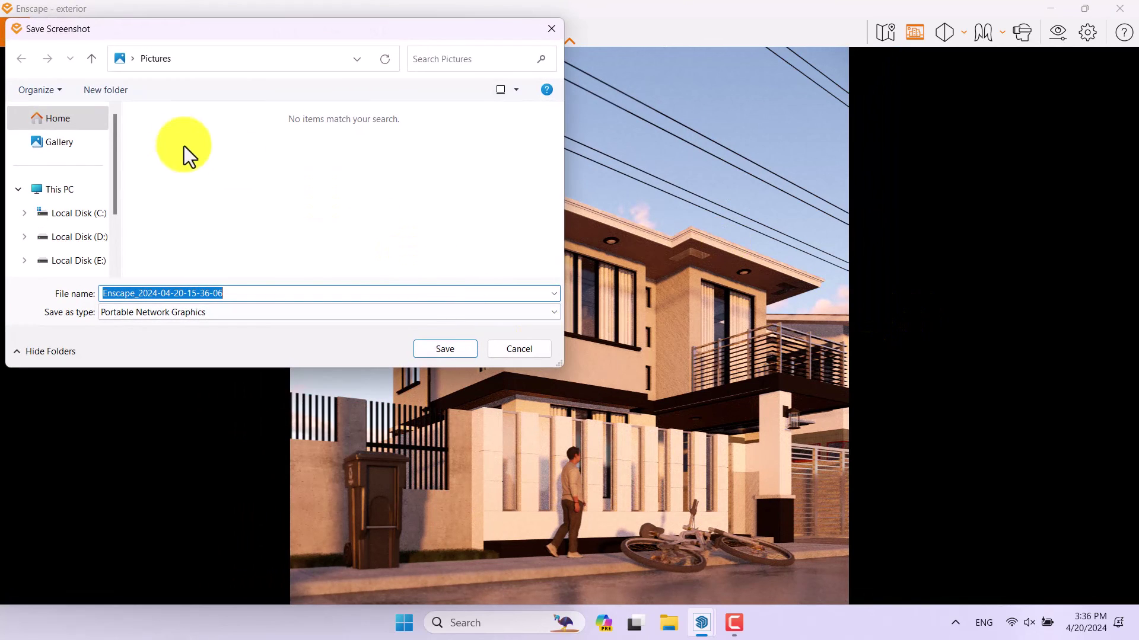
click(131, 62)
click(156, 128)
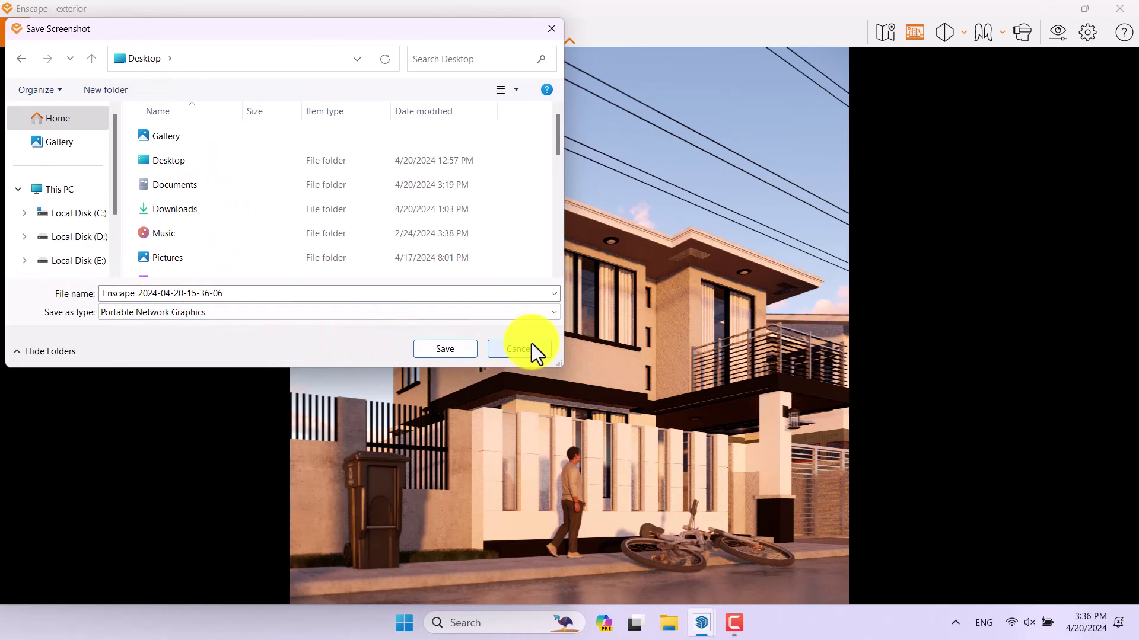
click(419, 348)
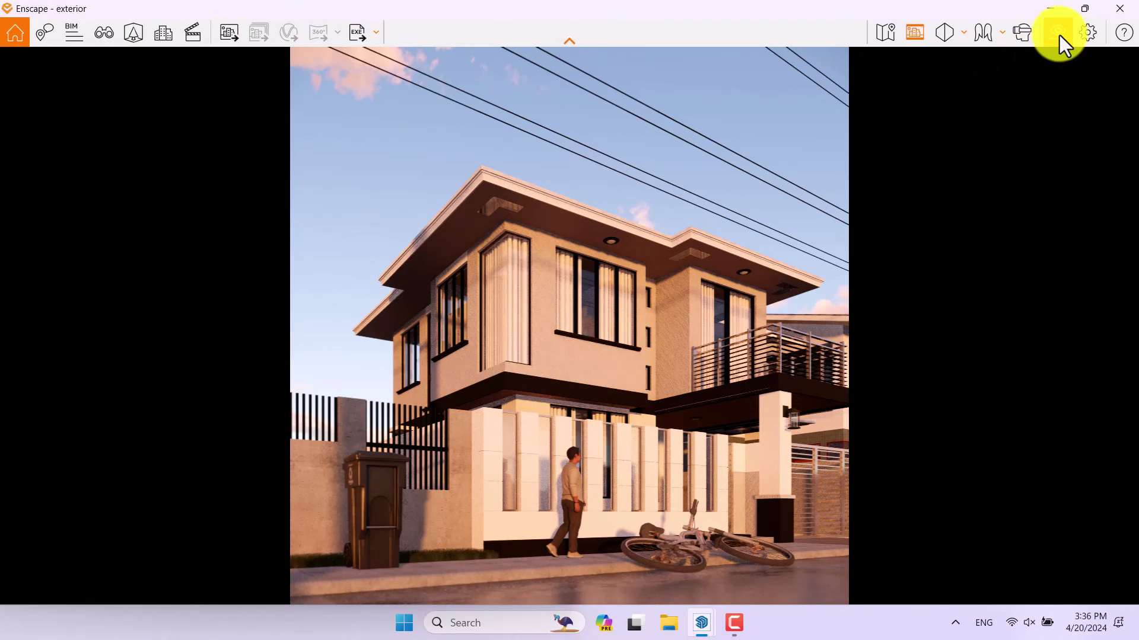
Set Rendering Quality to Ultra in Visual Settings and capture the final screenshot
click(1054, 34)
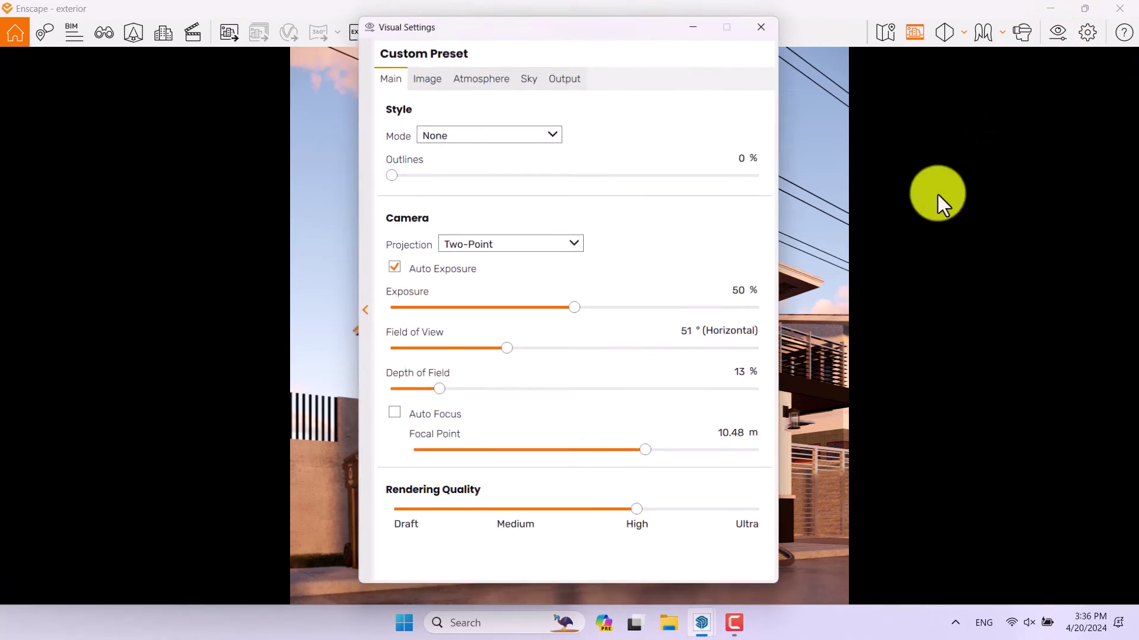
click(749, 515)
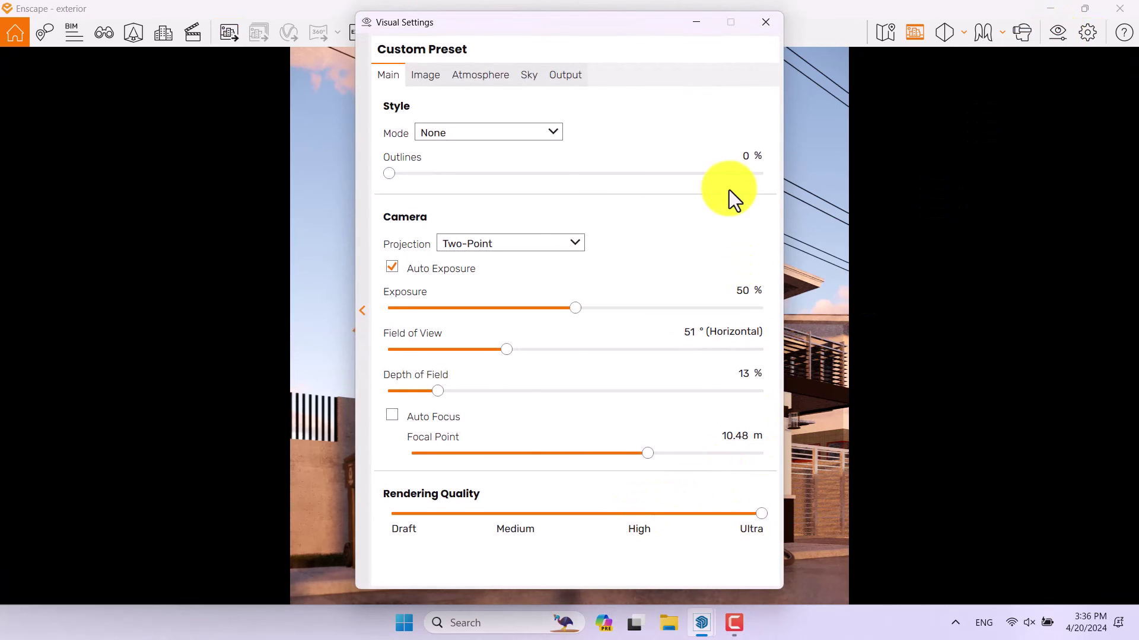
click(761, 23)
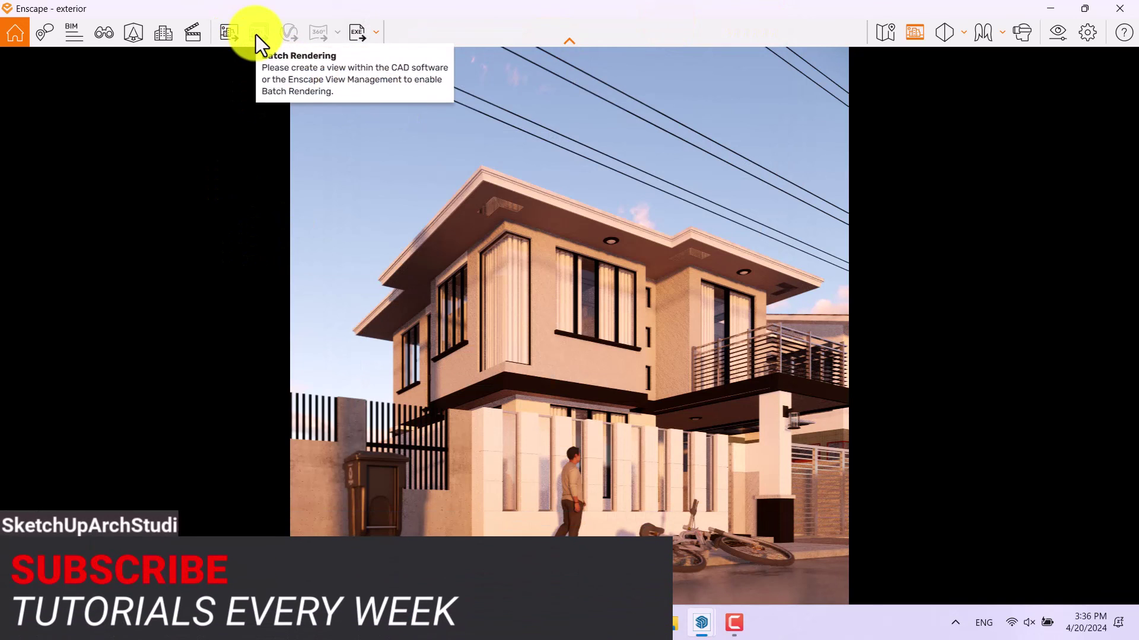
click(225, 32)
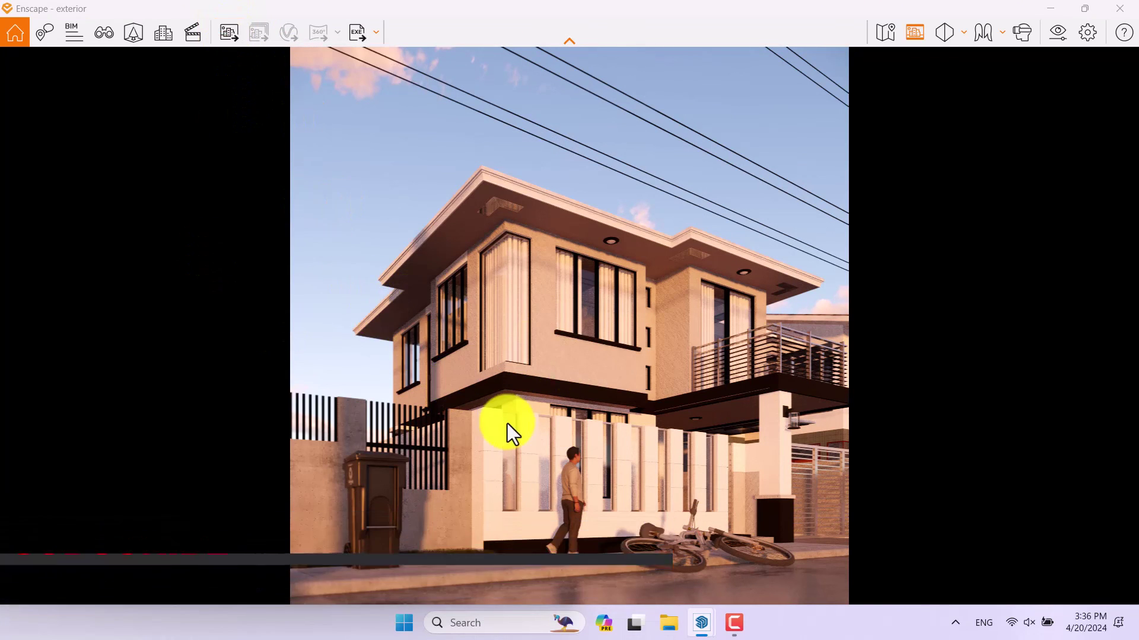
click(734, 623)
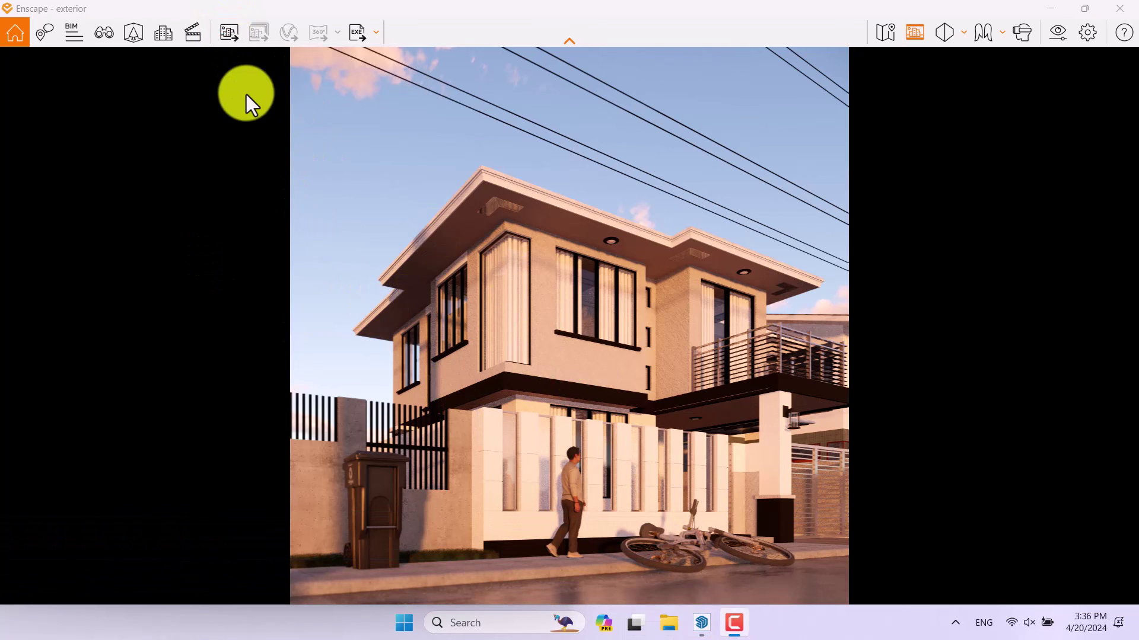